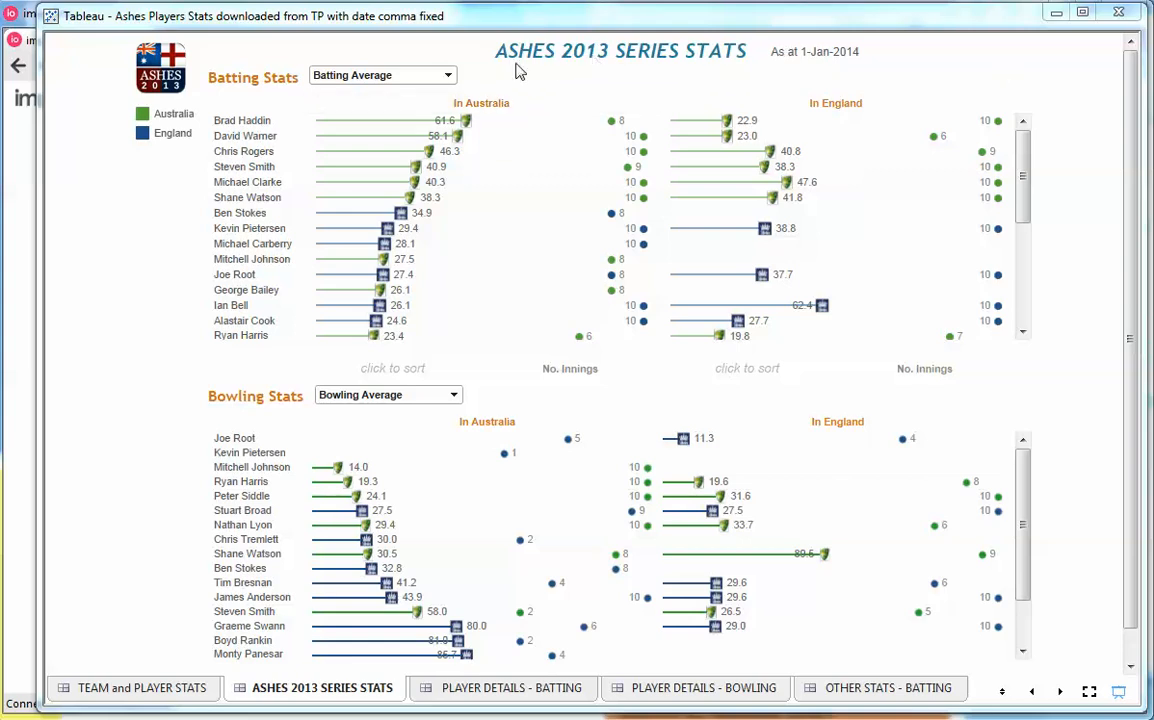
# Review the batting statistics available in the Ashes 2013 series dashboard
pyautogui.click(448, 76)
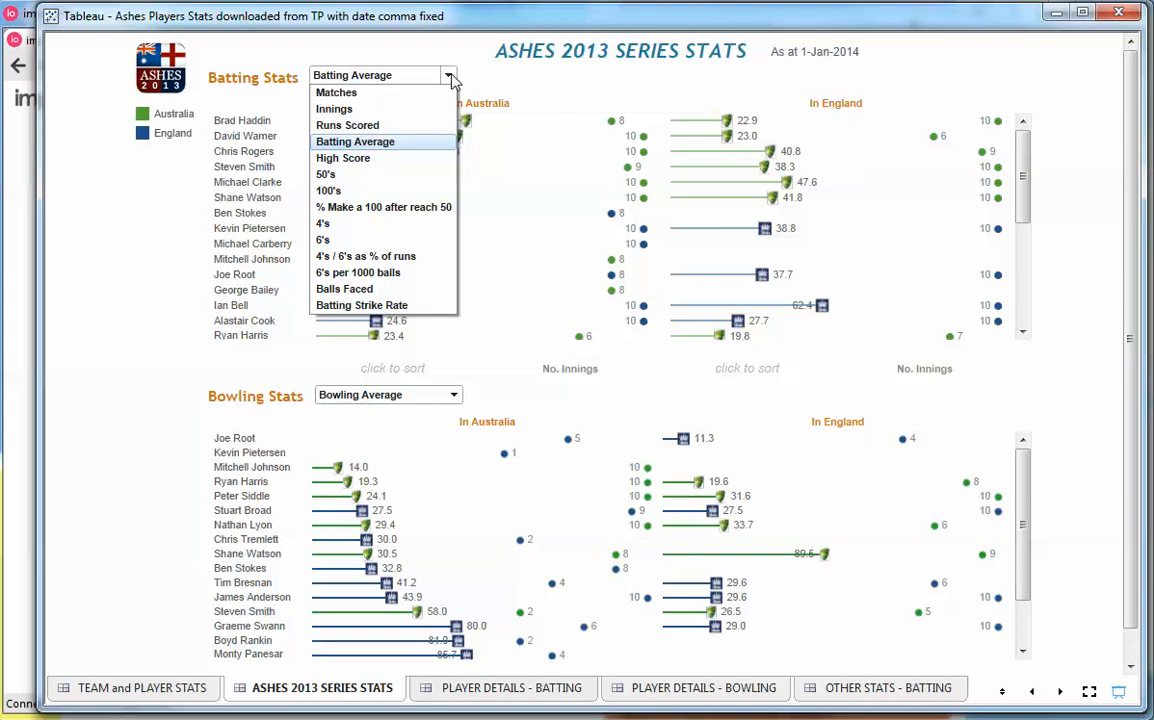
pyautogui.click(449, 77)
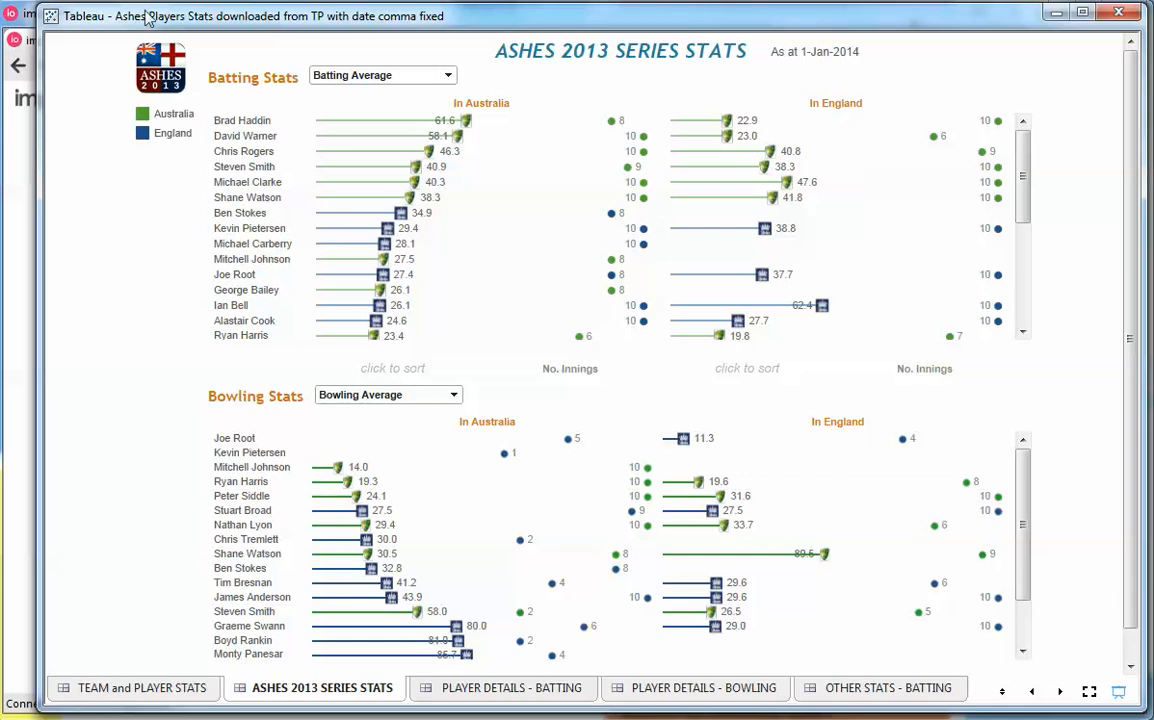
# Visit the import.io website in Chrome and open its getting-started page with the Data Browser installation option
pyautogui.click(10, 14)
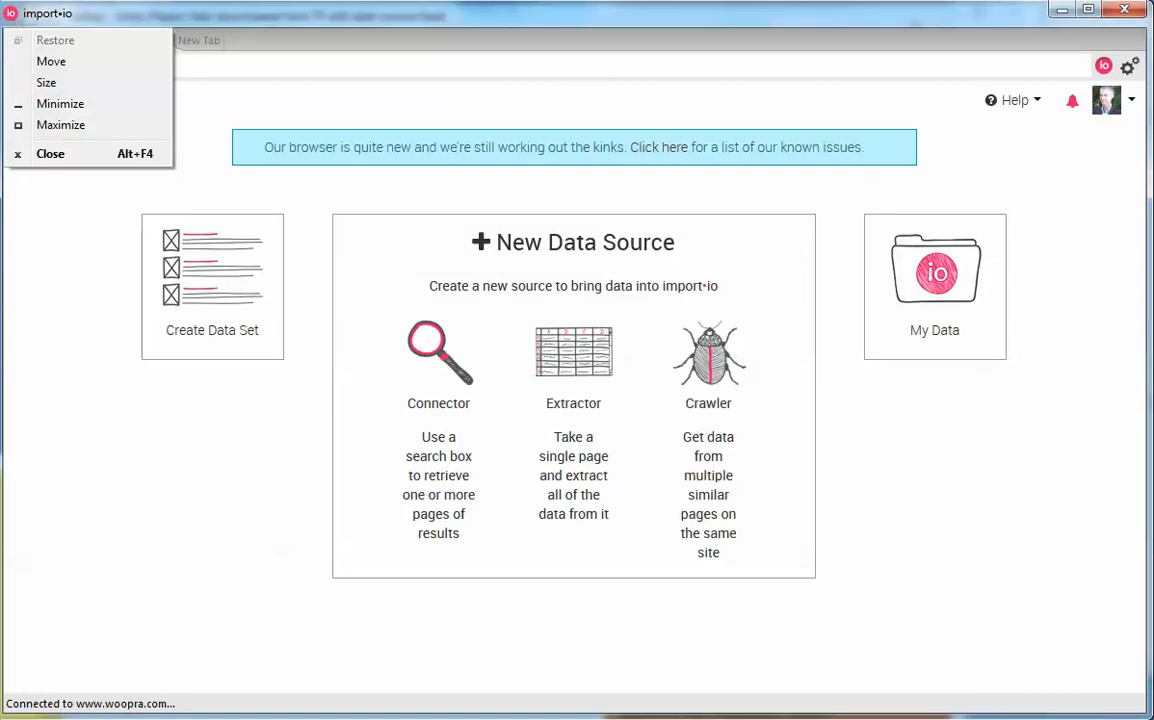
pyautogui.click(201, 21)
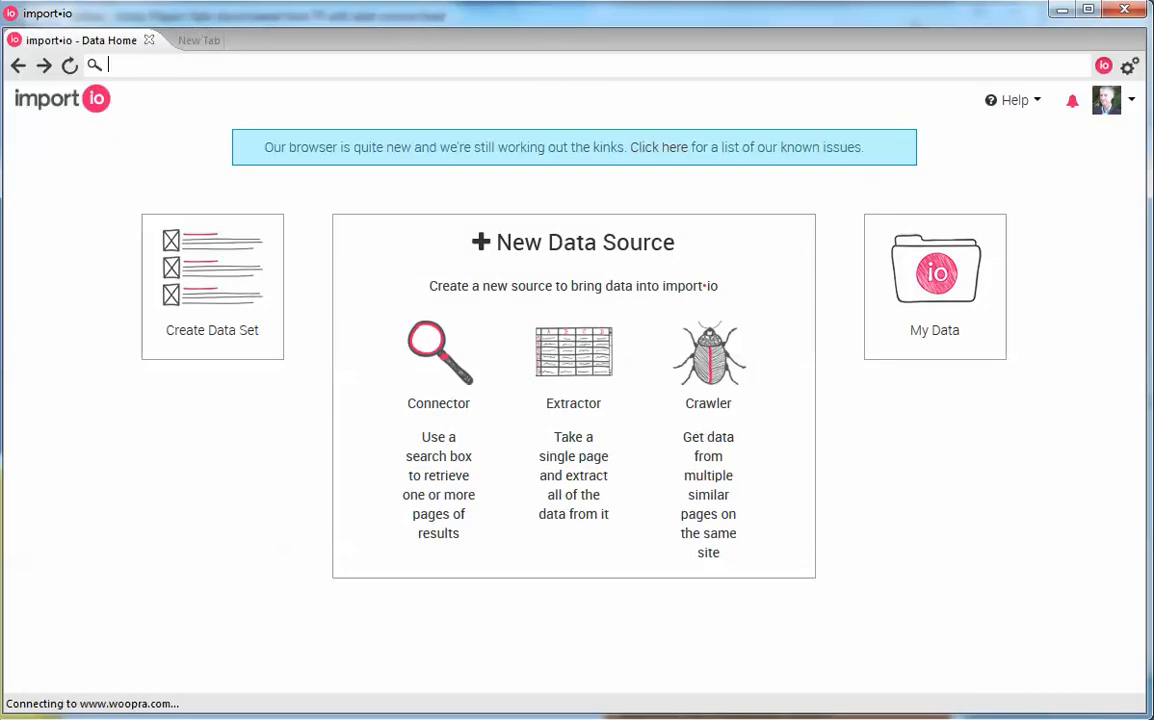
pyautogui.hotkey('alt', 'Tab')
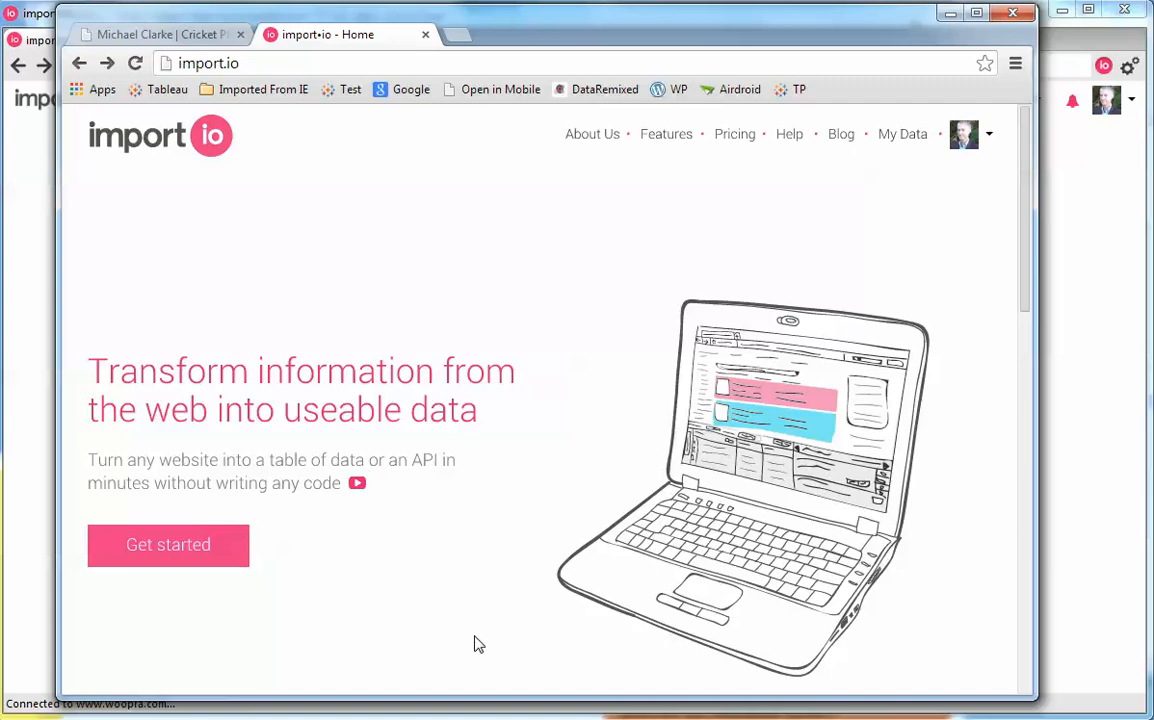
pyautogui.click(160, 549)
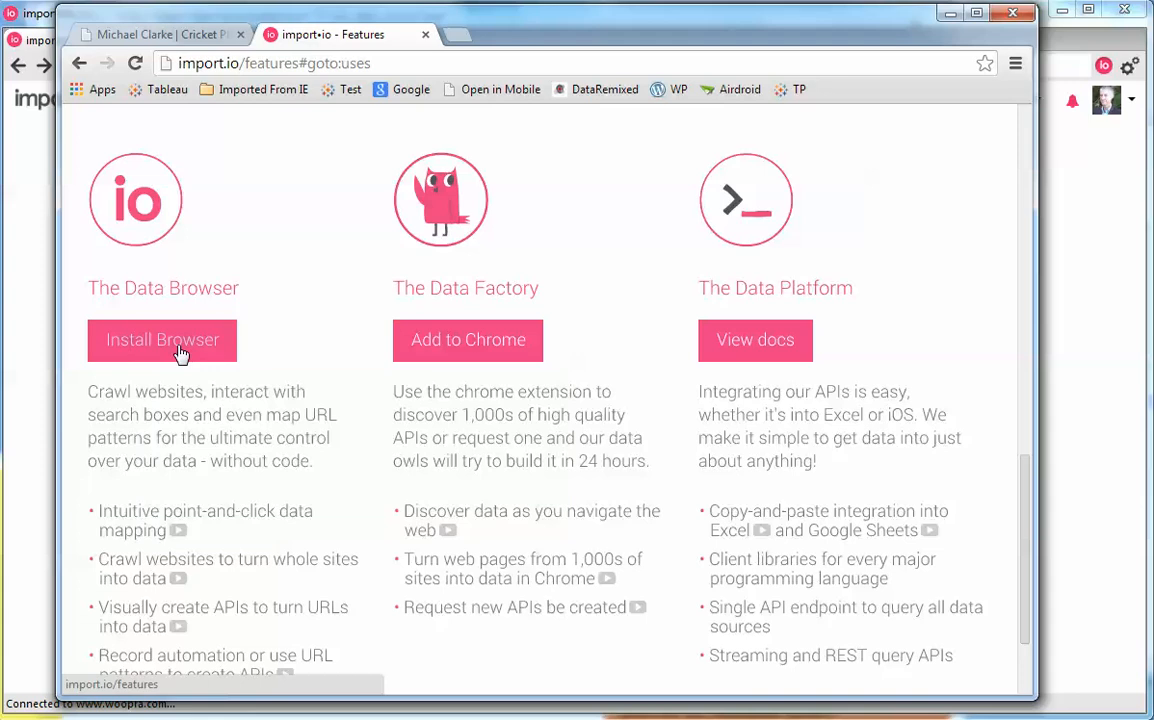
# Switch to the import.io browser and create a new Crawler data source
pyautogui.click(38, 18)
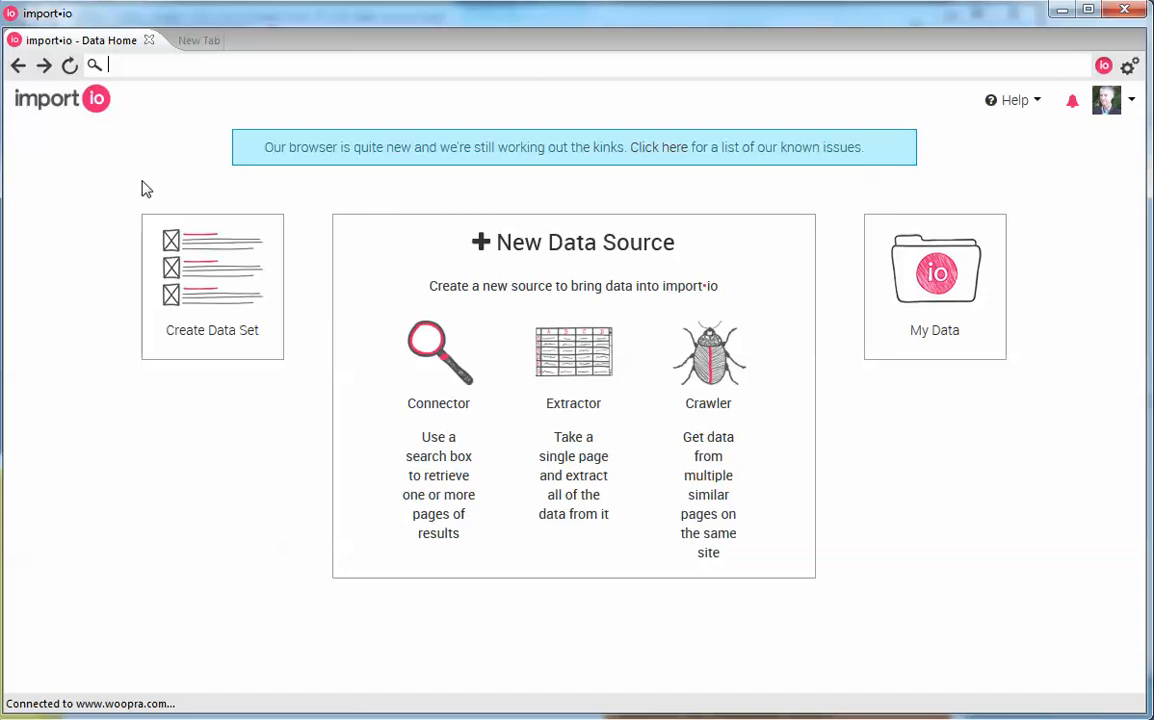
pyautogui.click(718, 372)
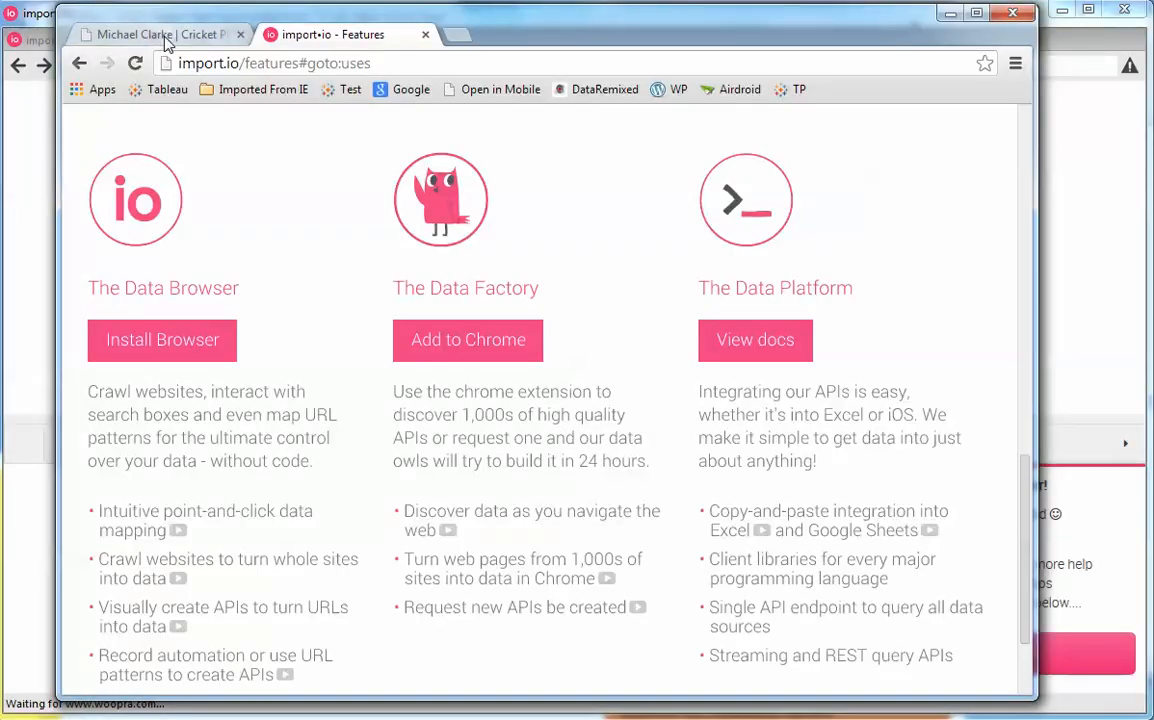
# Copy the address of Michael Clarke's ESPNcricinfo player page from Chrome and return to the import.io browser
pyautogui.click(167, 38)
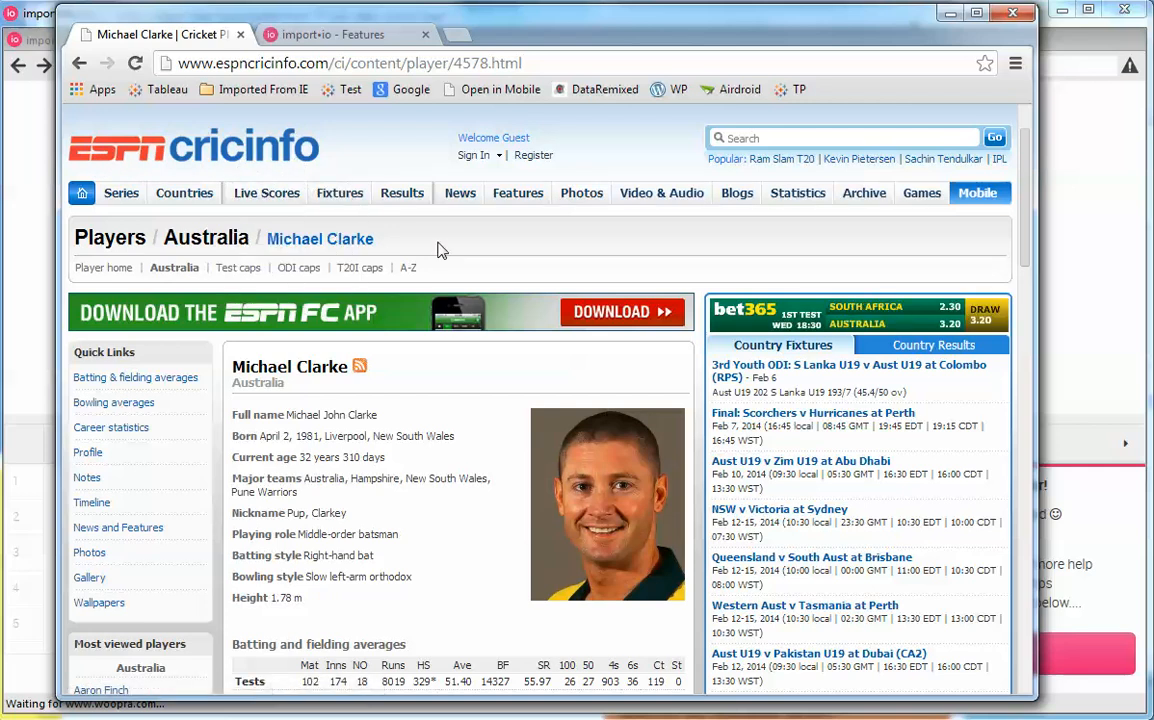
pyautogui.click(536, 63)
pyautogui.hotkey('ctrl', 'c')
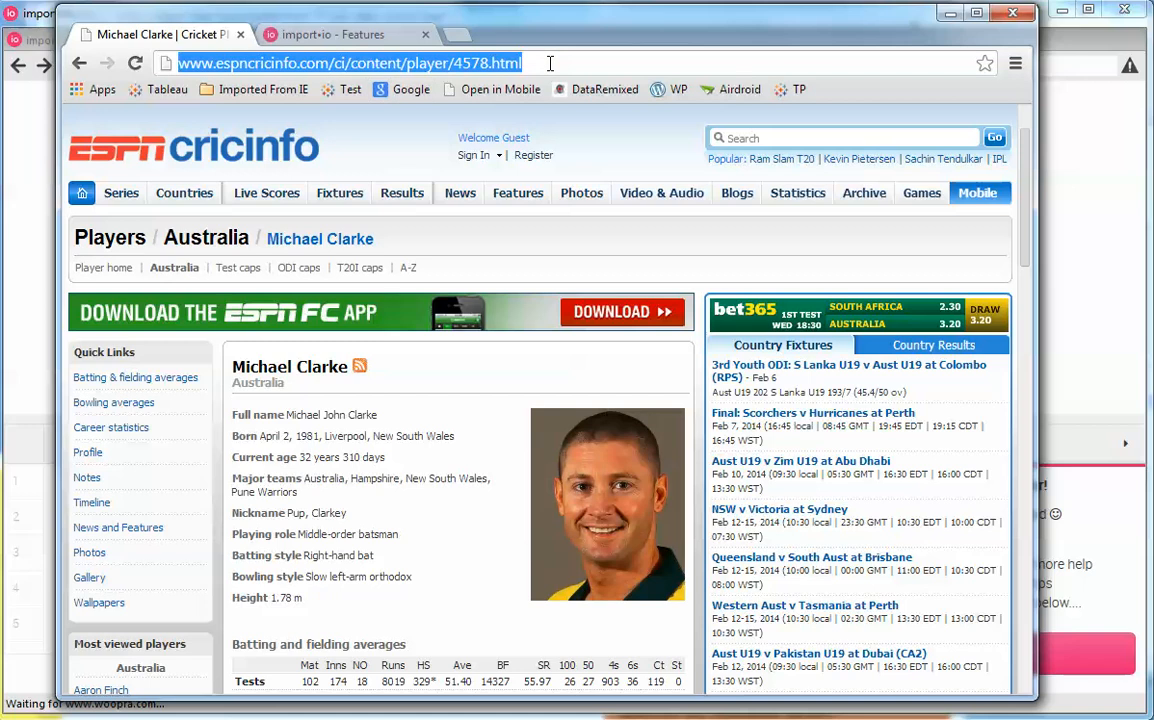
pyautogui.hotkey('alt', 'Tab')
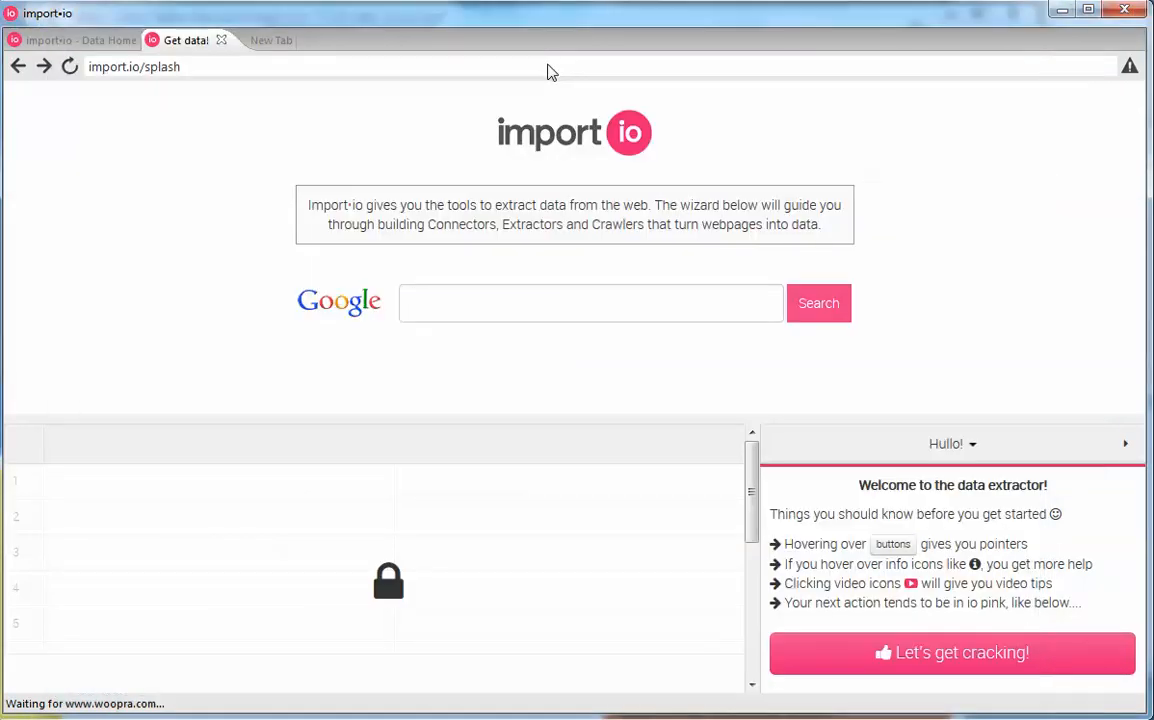
# Begin the extraction wizard, choose the crawler type, and pass the step for navigating to the data
pyautogui.click(938, 659)
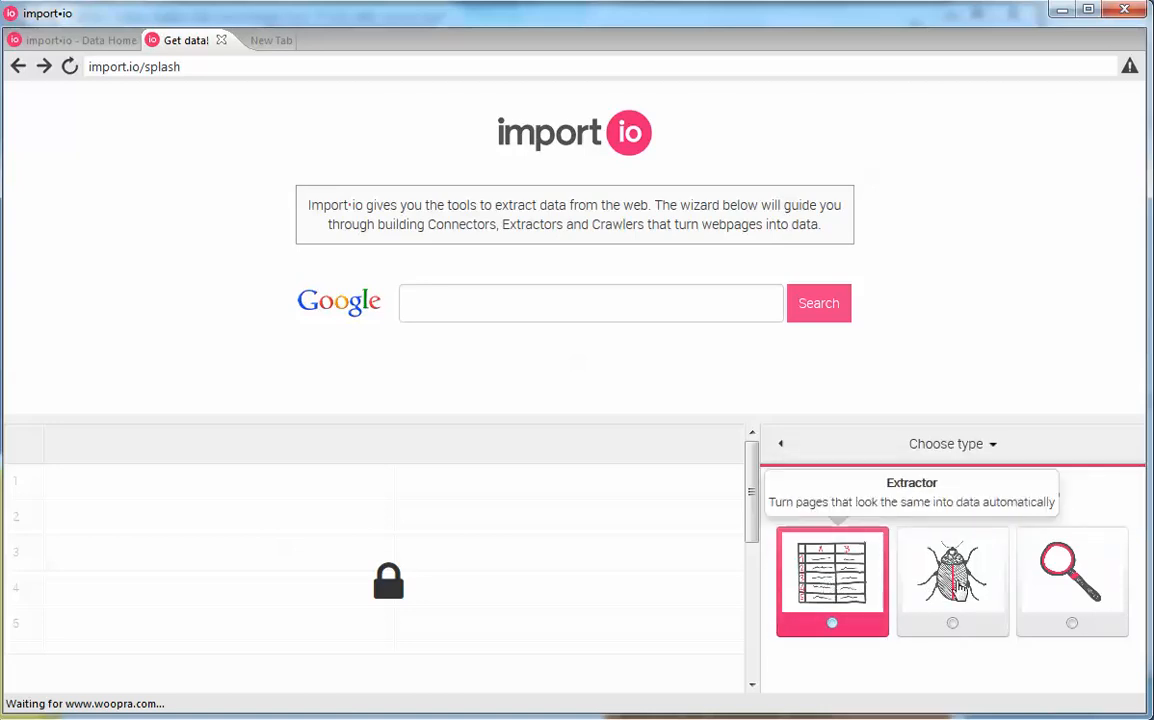
pyautogui.click(970, 588)
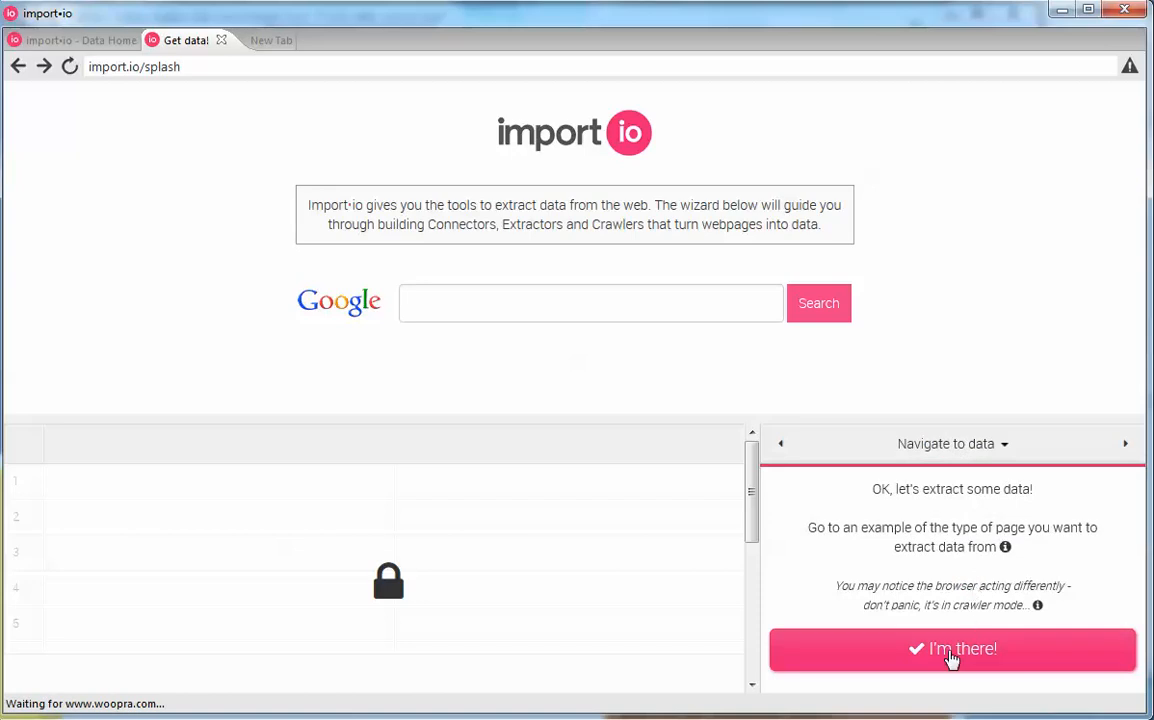
pyautogui.click(952, 660)
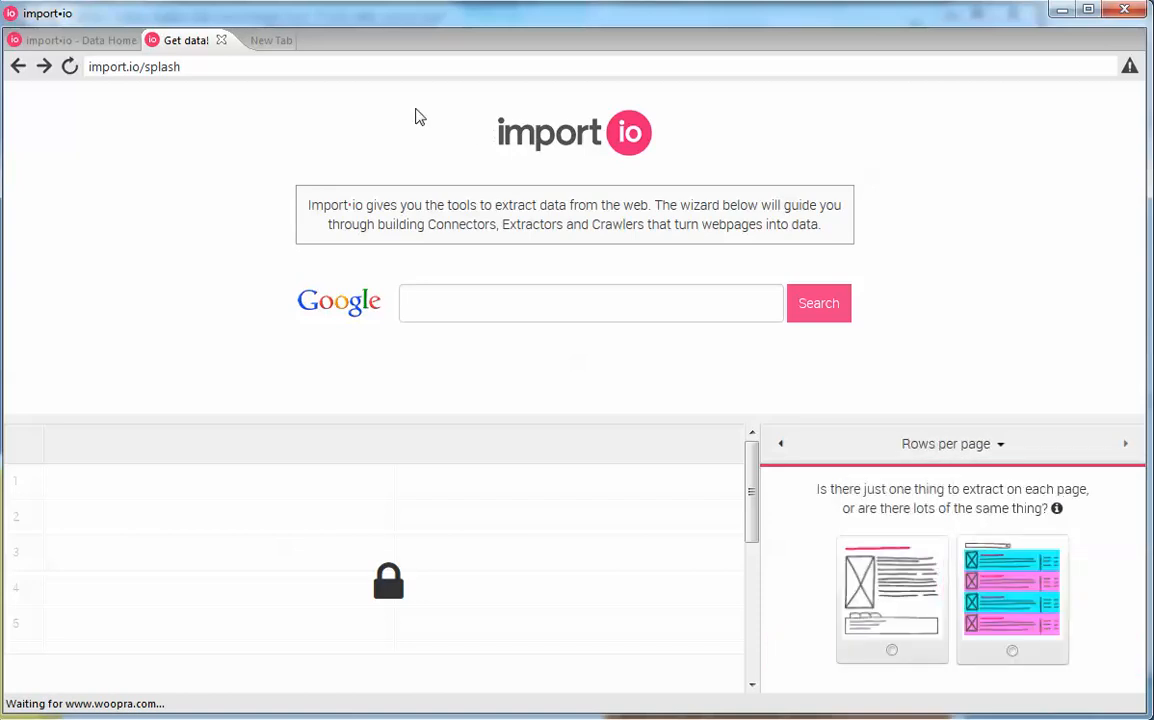
pyautogui.moveTo(262, 68); pyautogui.dragTo(73, 67)
pyautogui.hotkey('ctrl', 'v')
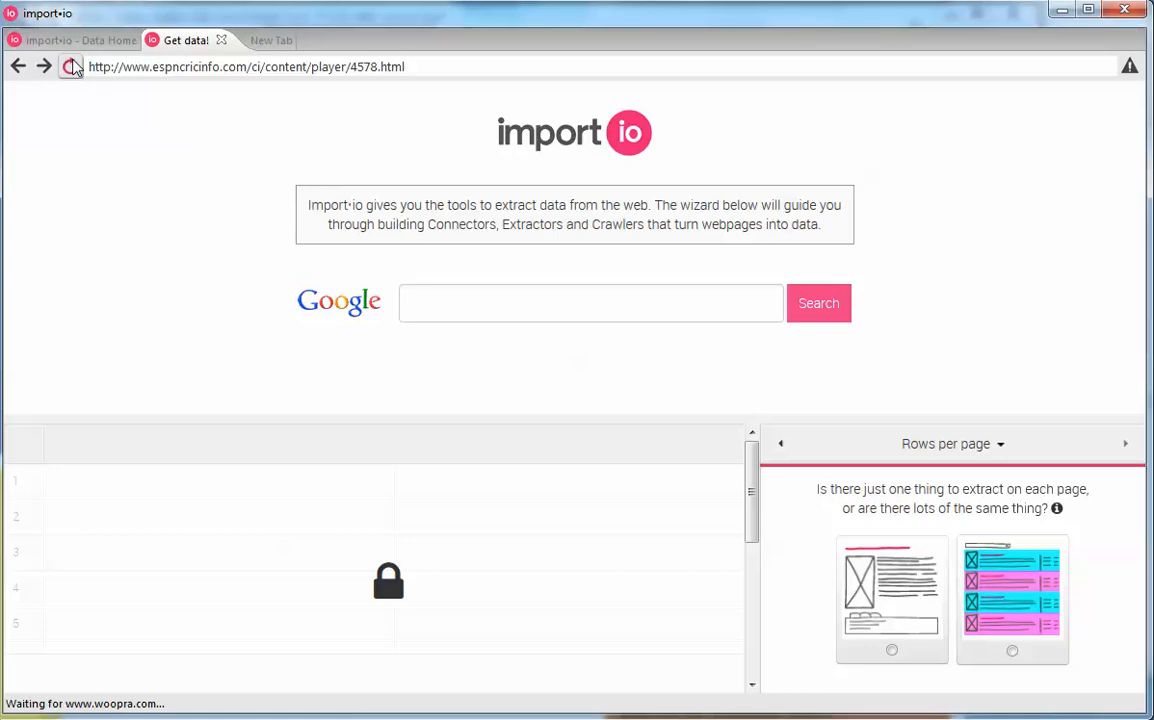
pyautogui.press('Return')
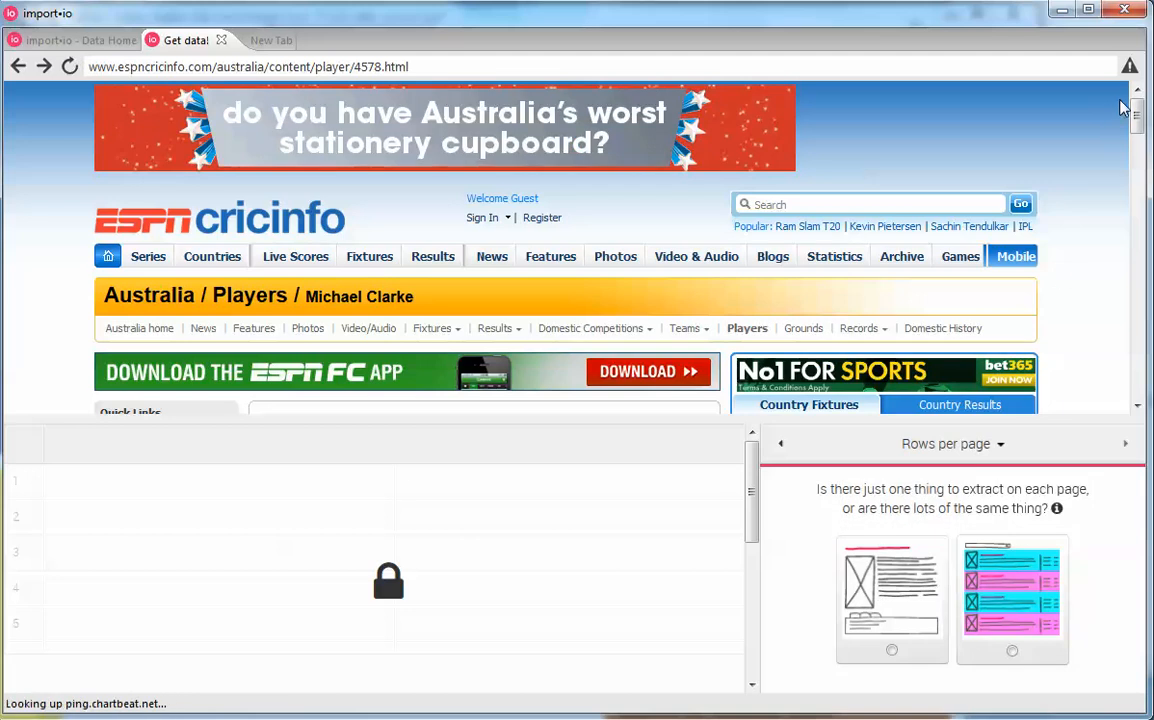
# Set the crawler to extract one item per page, detect the optimal settings, and confirm the data is still present
pyautogui.moveTo(1137, 108); pyautogui.dragTo(1140, 148)
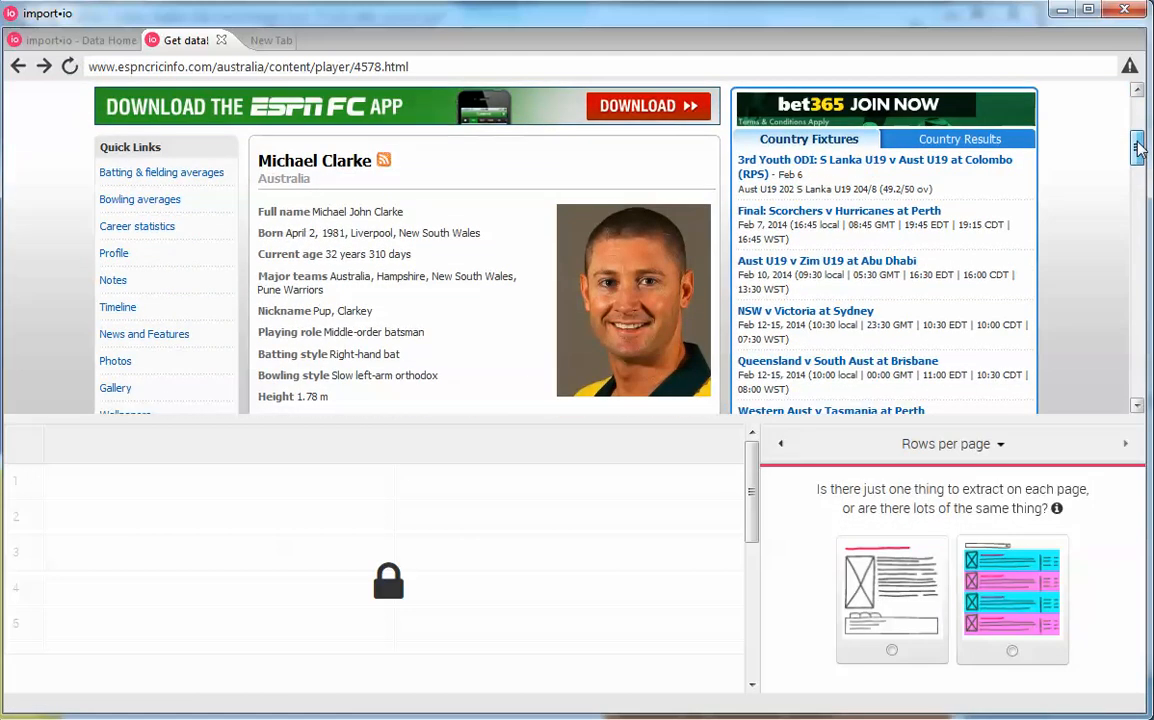
pyautogui.click(874, 604)
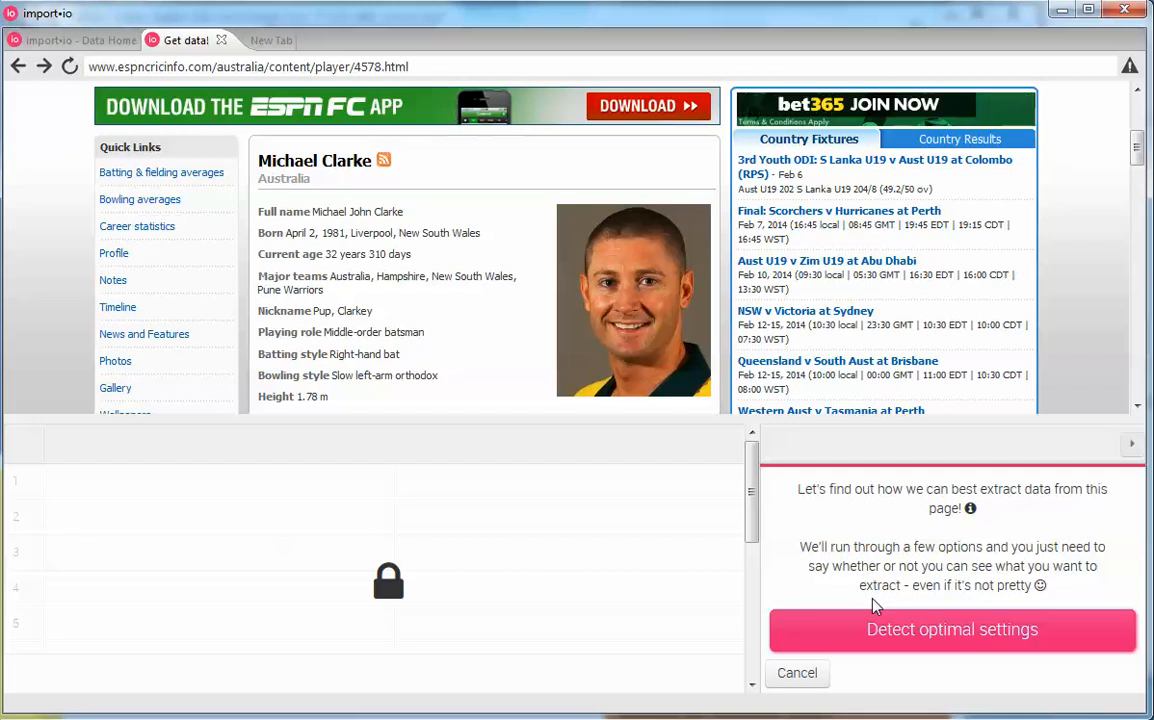
pyautogui.click(935, 637)
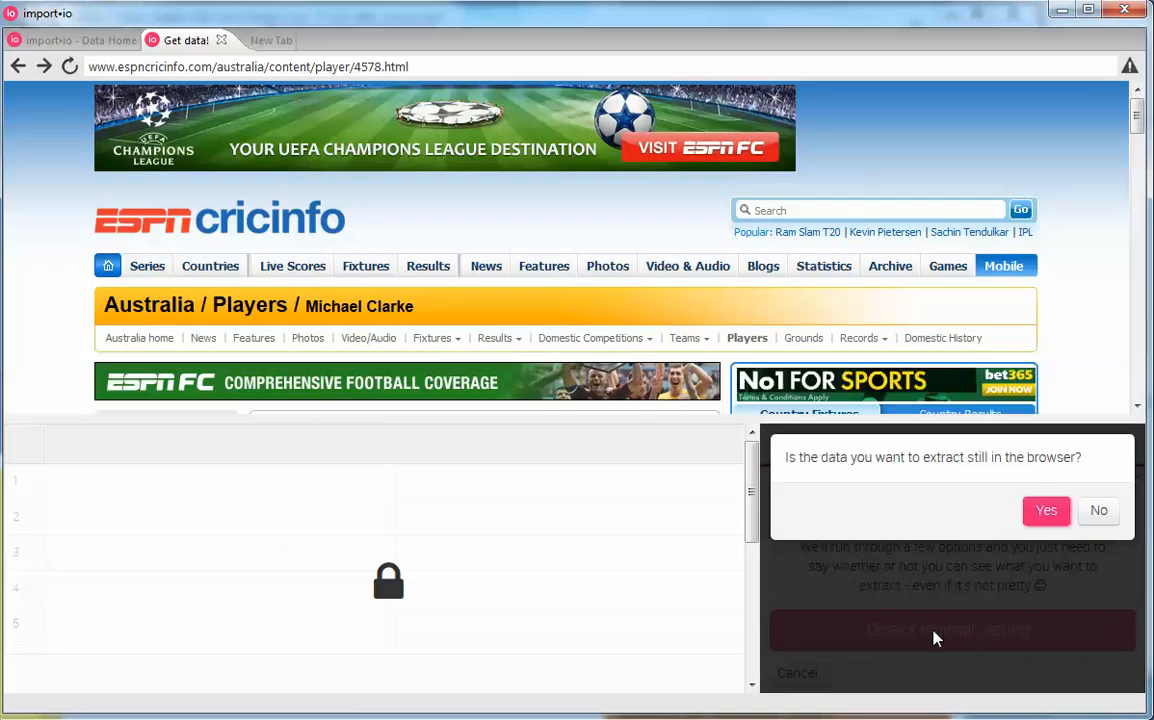
pyautogui.click(1043, 512)
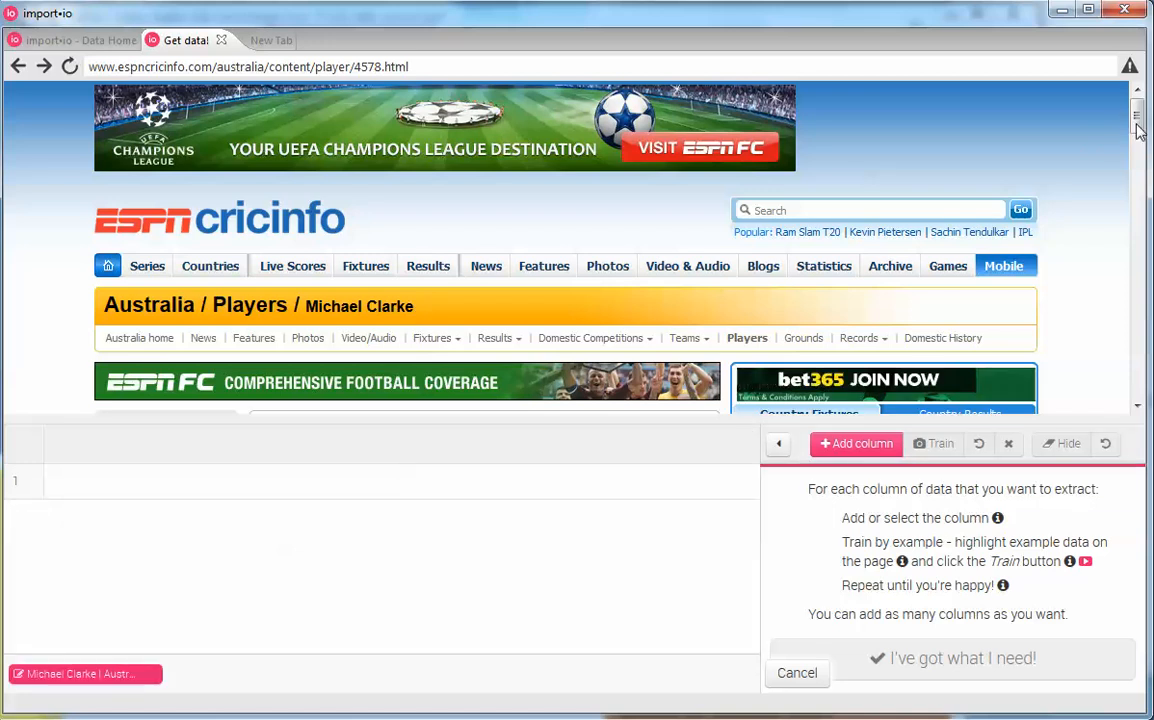
# Add a text column named player from the name heading on the player page
pyautogui.moveTo(1138, 118); pyautogui.dragTo(1138, 155)
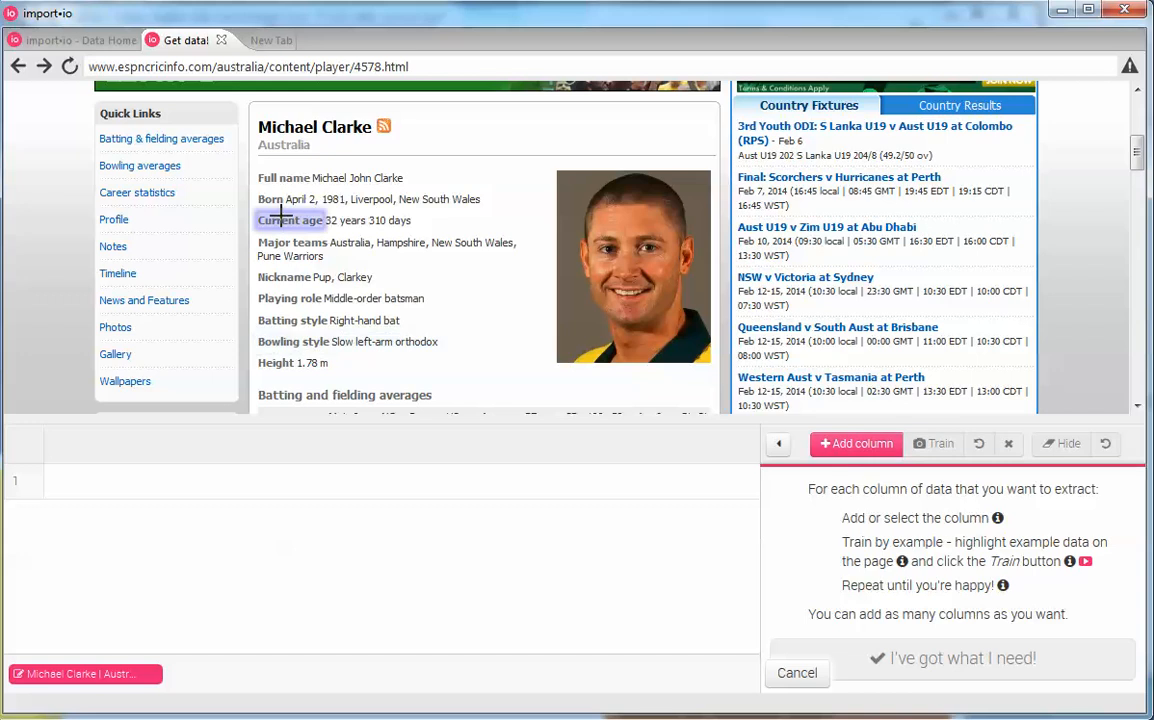
pyautogui.click(276, 130)
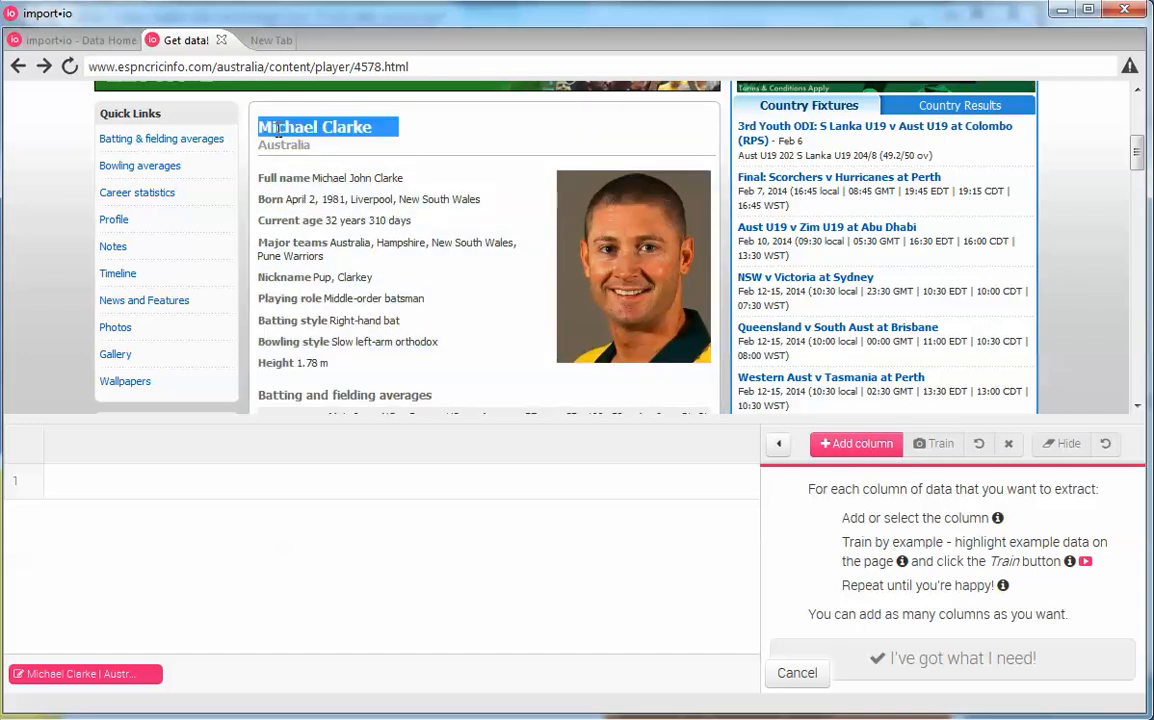
pyautogui.click(848, 444)
pyautogui.write('player')
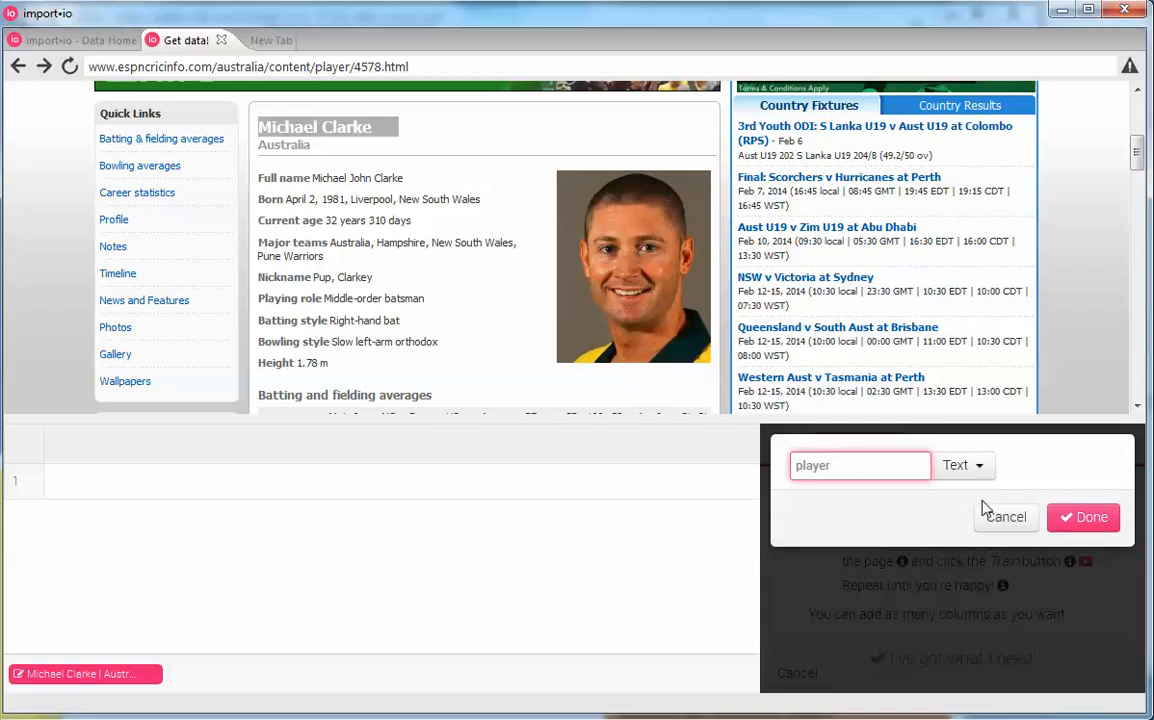
pyautogui.click(1080, 518)
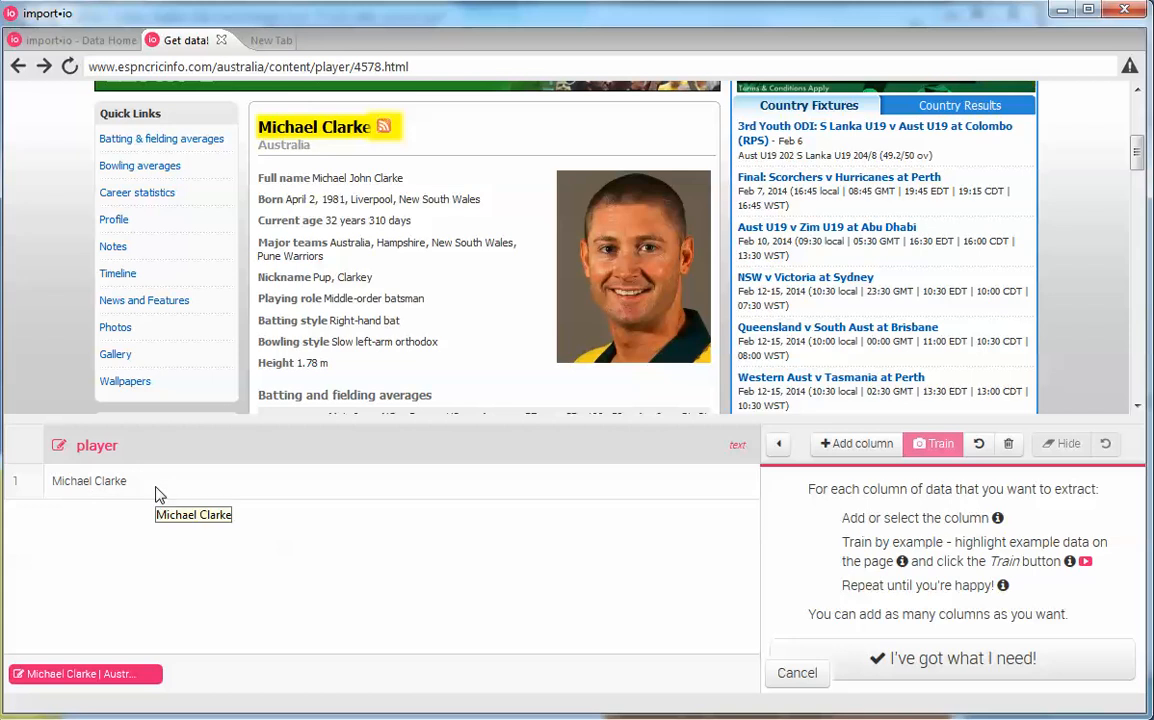
# Add a text column named birth_date_and_place from the Born value in the player profile
pyautogui.click(313, 199)
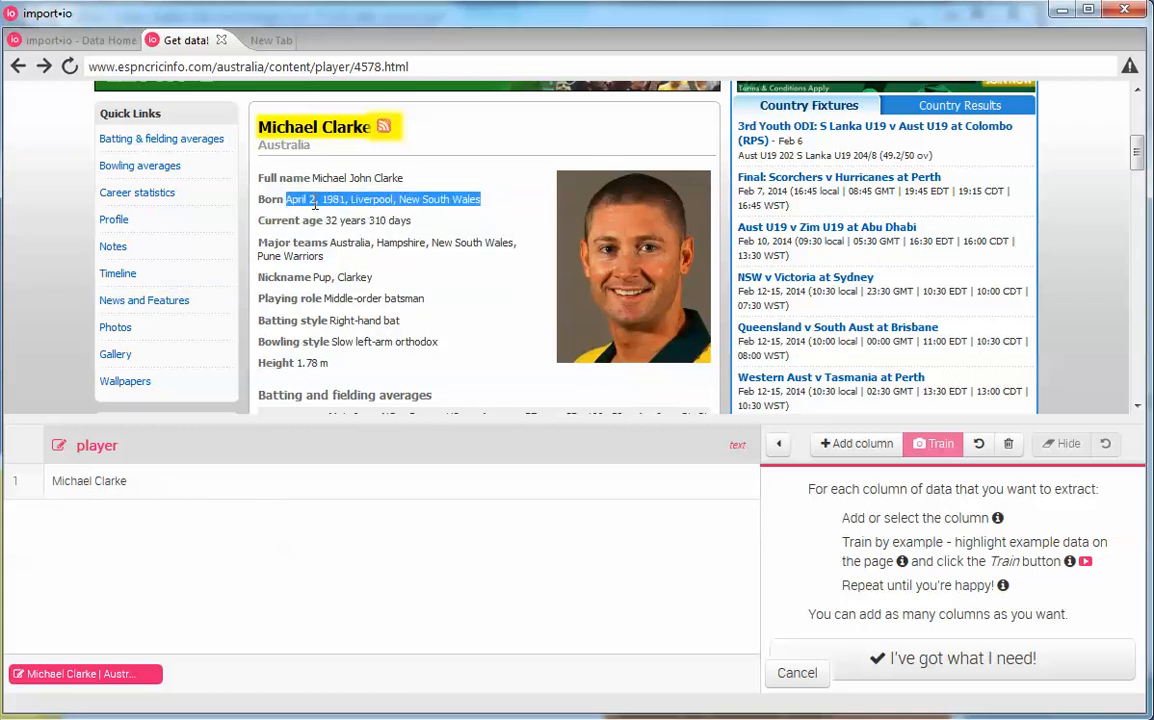
pyautogui.click(869, 449)
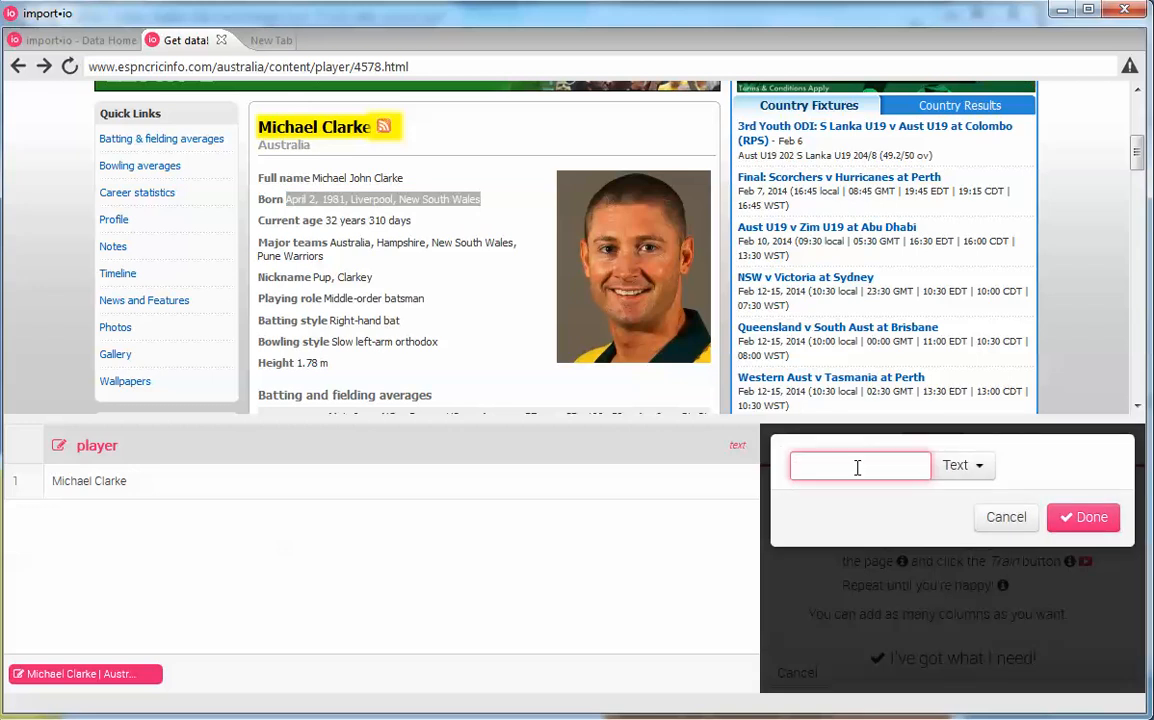
pyautogui.write('birth_')
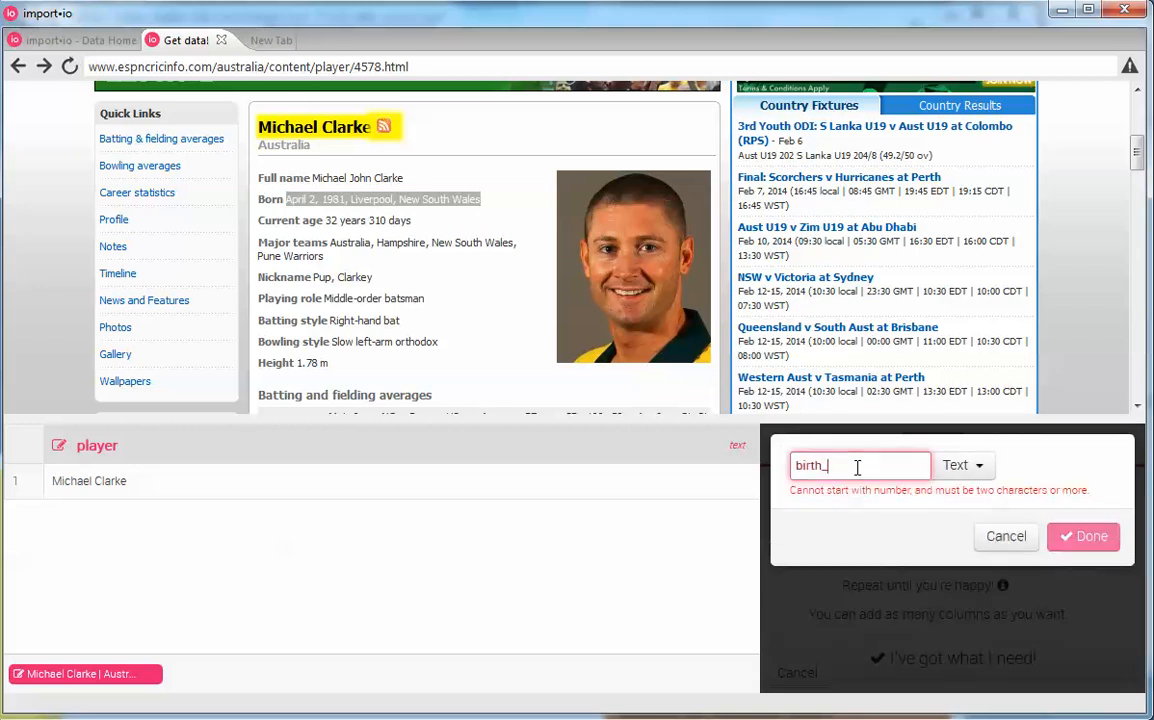
pyautogui.write('date_and_place')
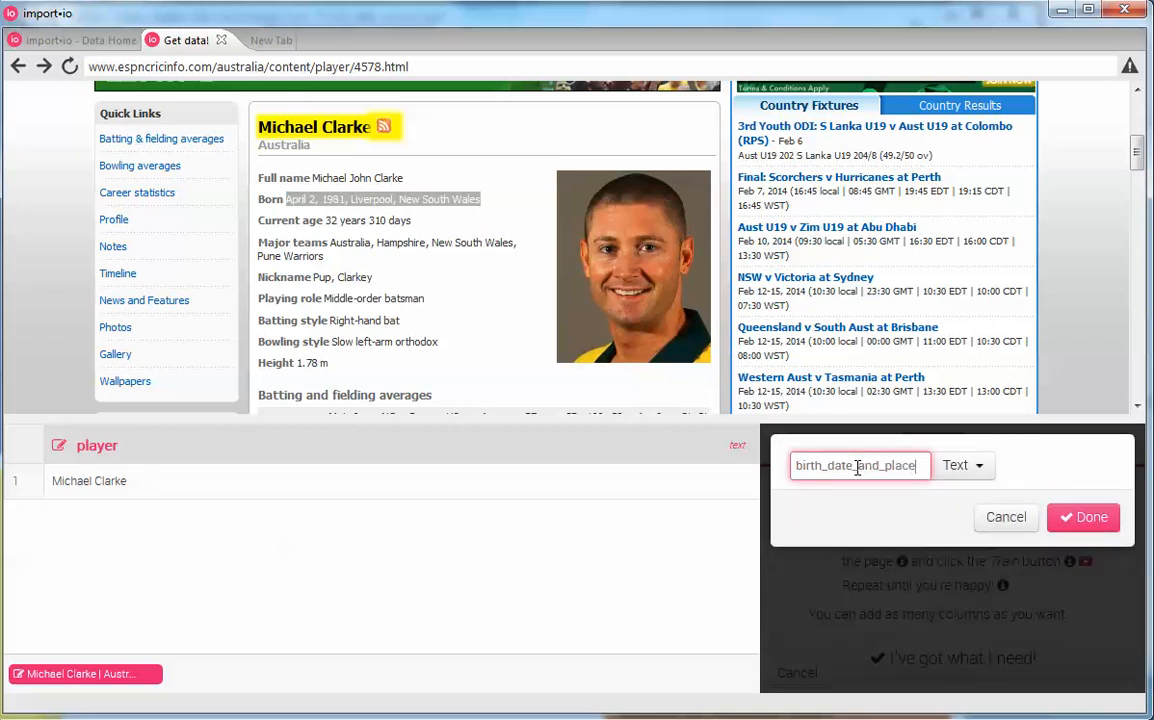
pyautogui.click(1077, 516)
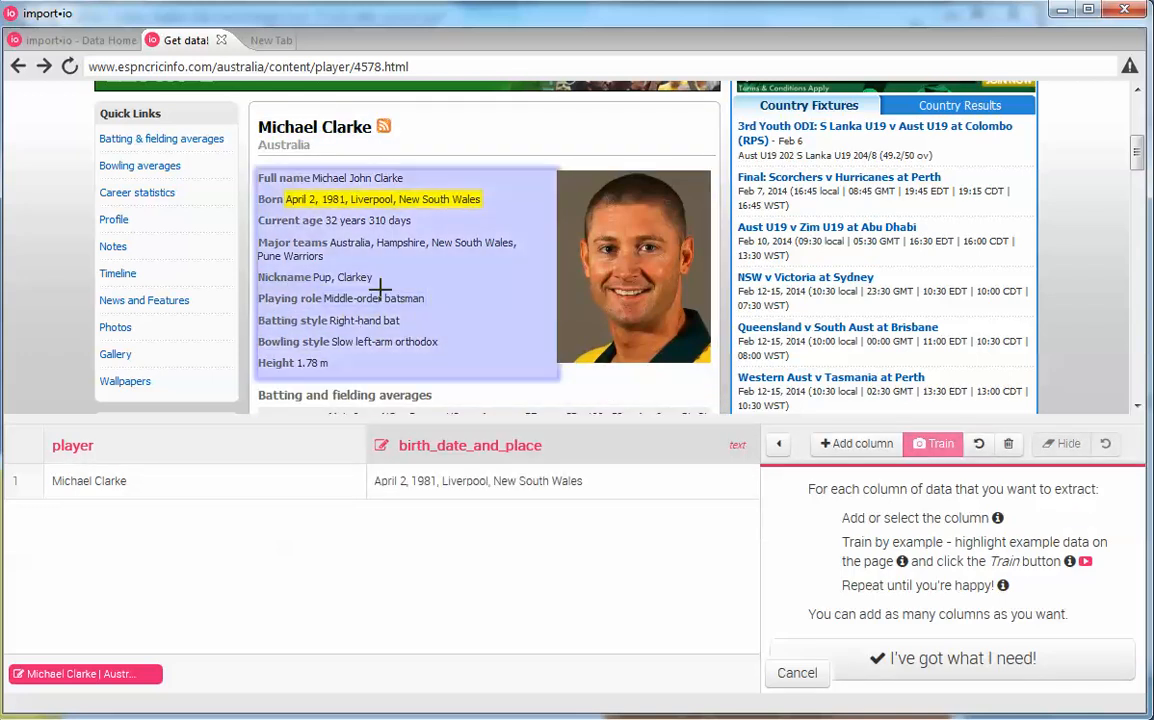
# Add a text column named height from the Height value in the player profile
pyautogui.click(318, 363)
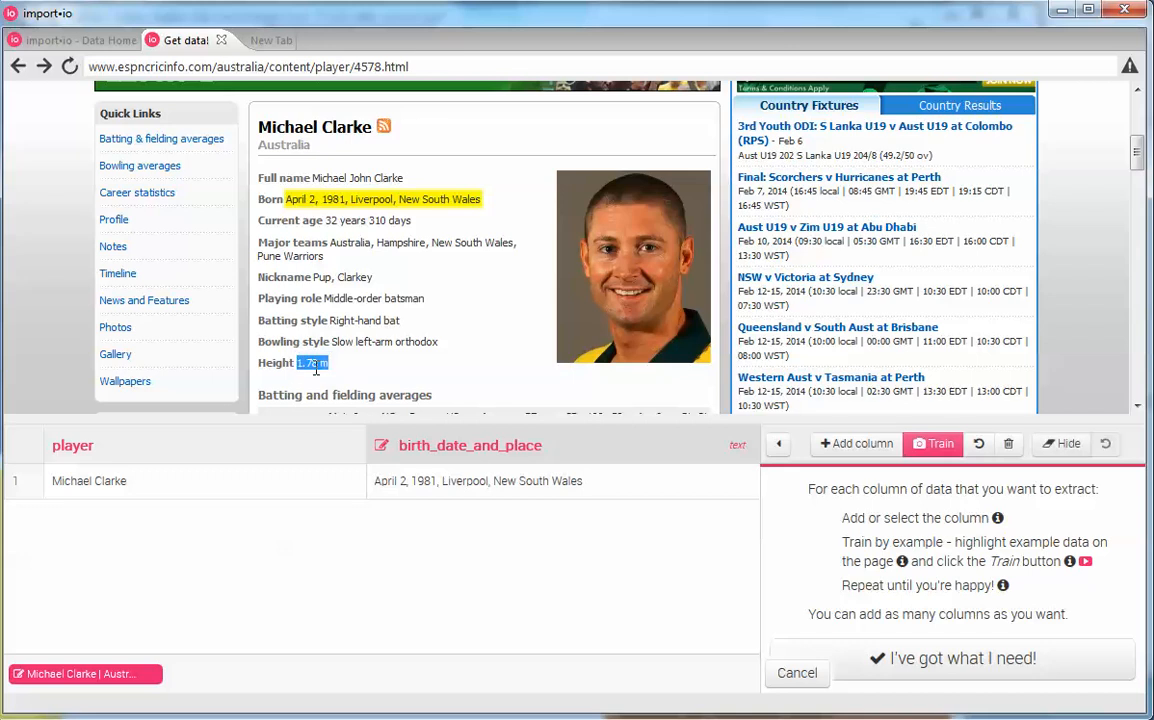
pyautogui.click(856, 444)
pyautogui.write('height')
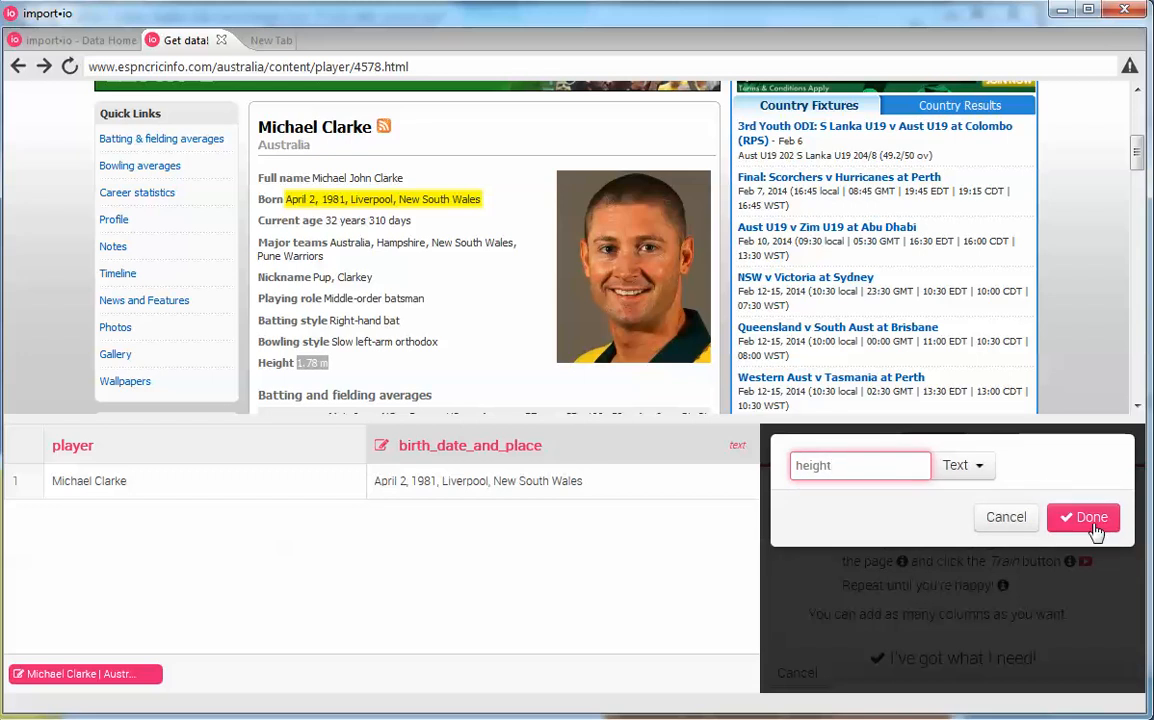
pyautogui.click(1087, 519)
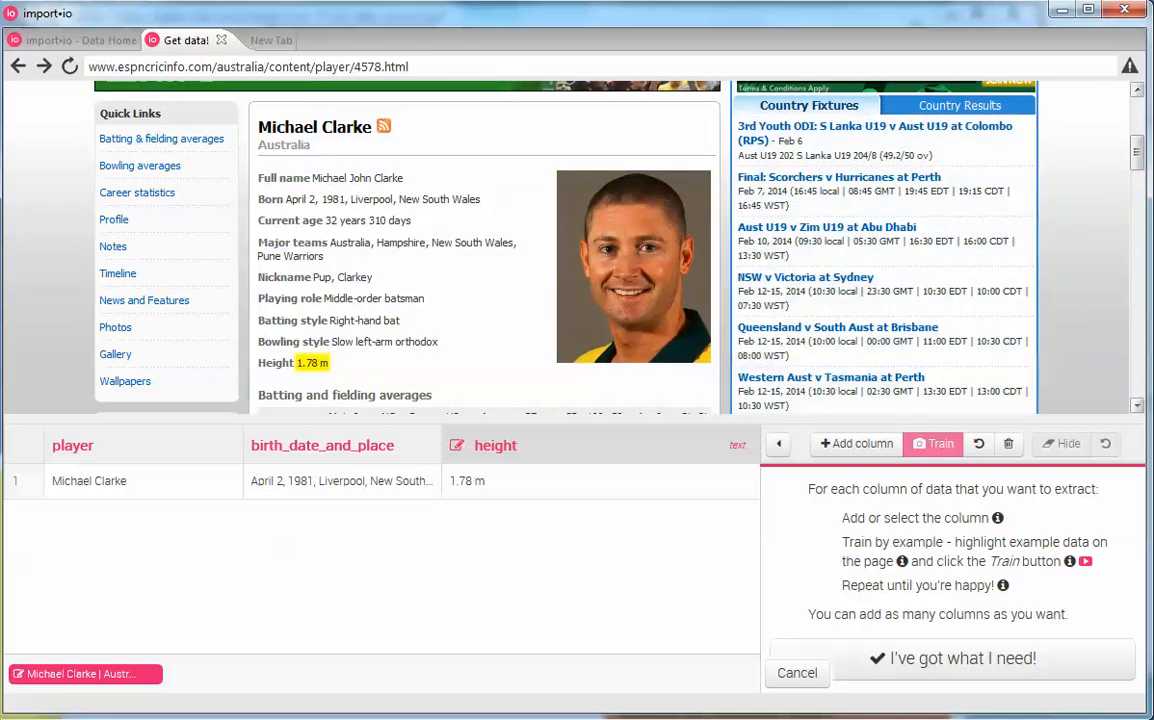
# Add a whole number column named matches from the Tests Mat value in the batting and fielding averages
pyautogui.moveTo(1138, 150); pyautogui.dragTo(1140, 180)
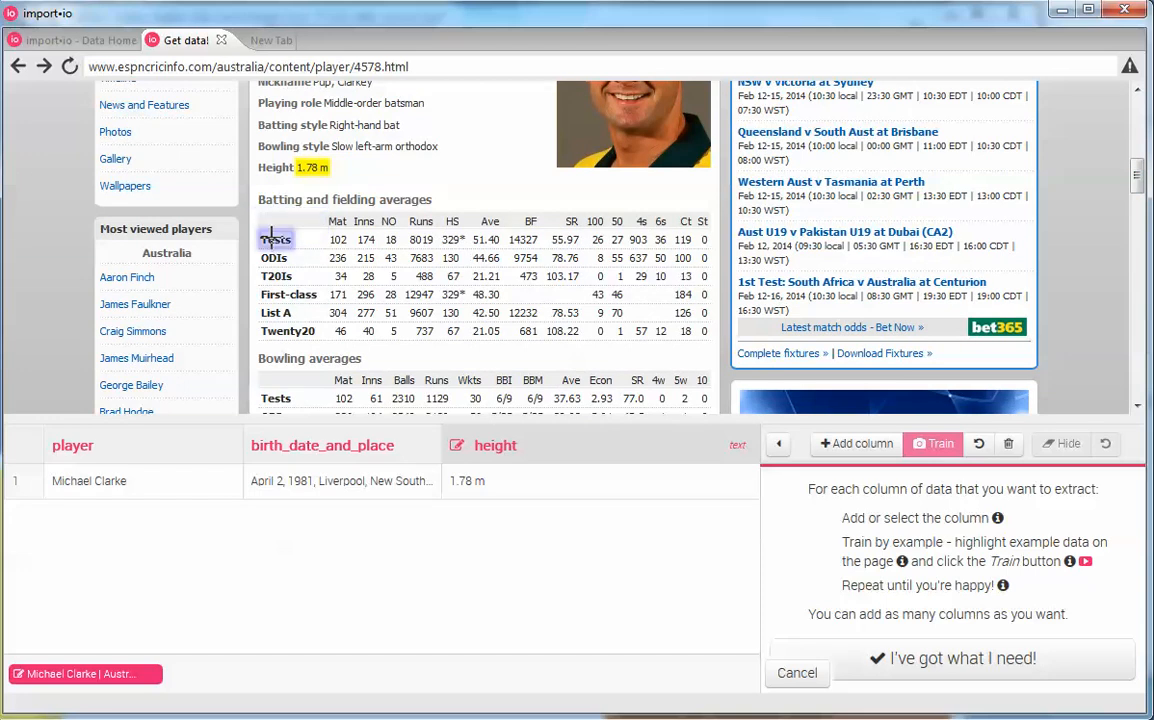
pyautogui.doubleClick(336, 240)
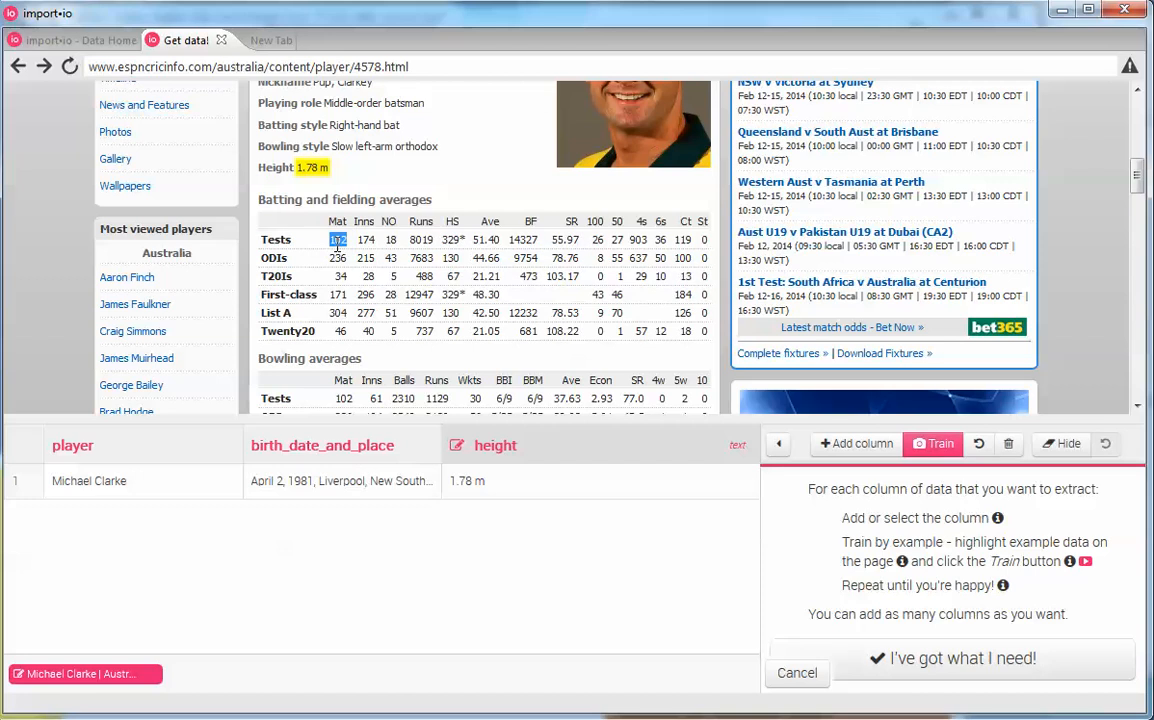
pyautogui.click(850, 443)
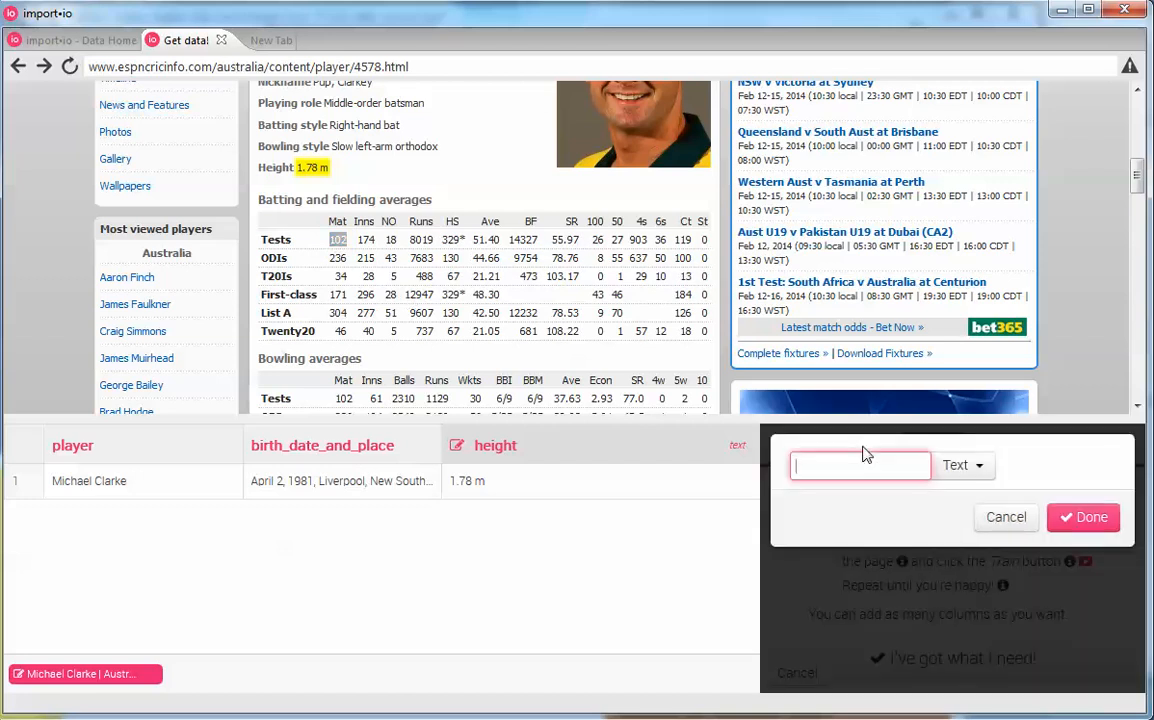
pyautogui.write('matches')
pyautogui.click(977, 467)
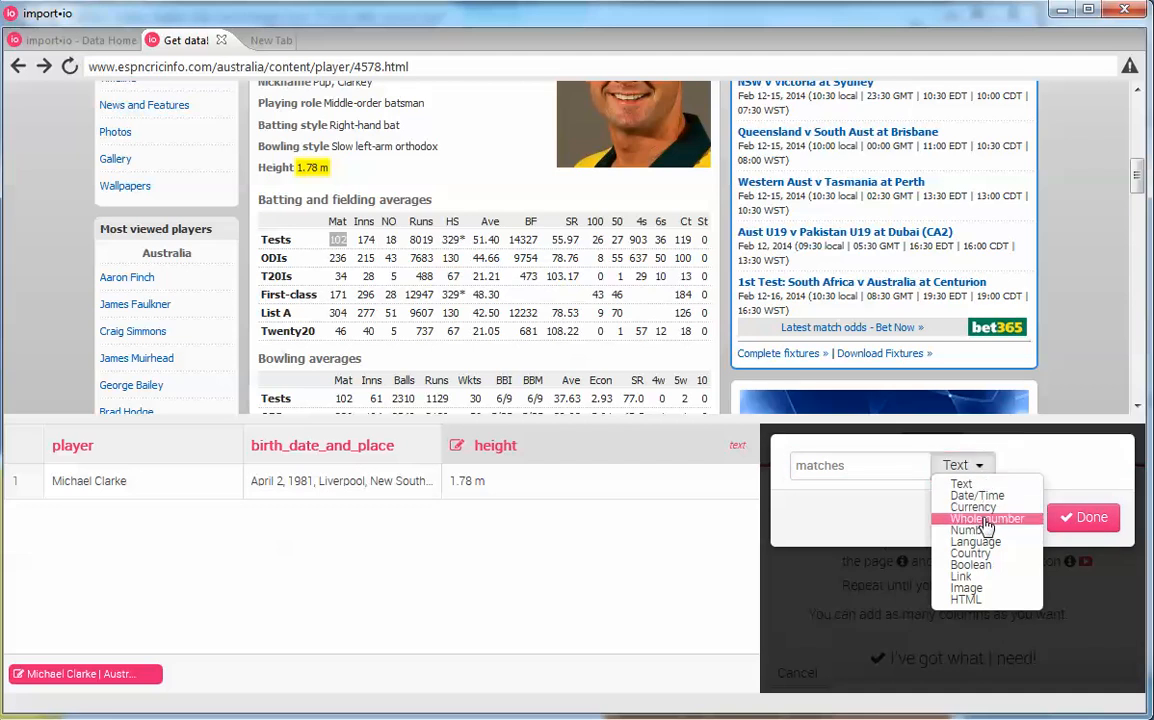
pyautogui.click(980, 518)
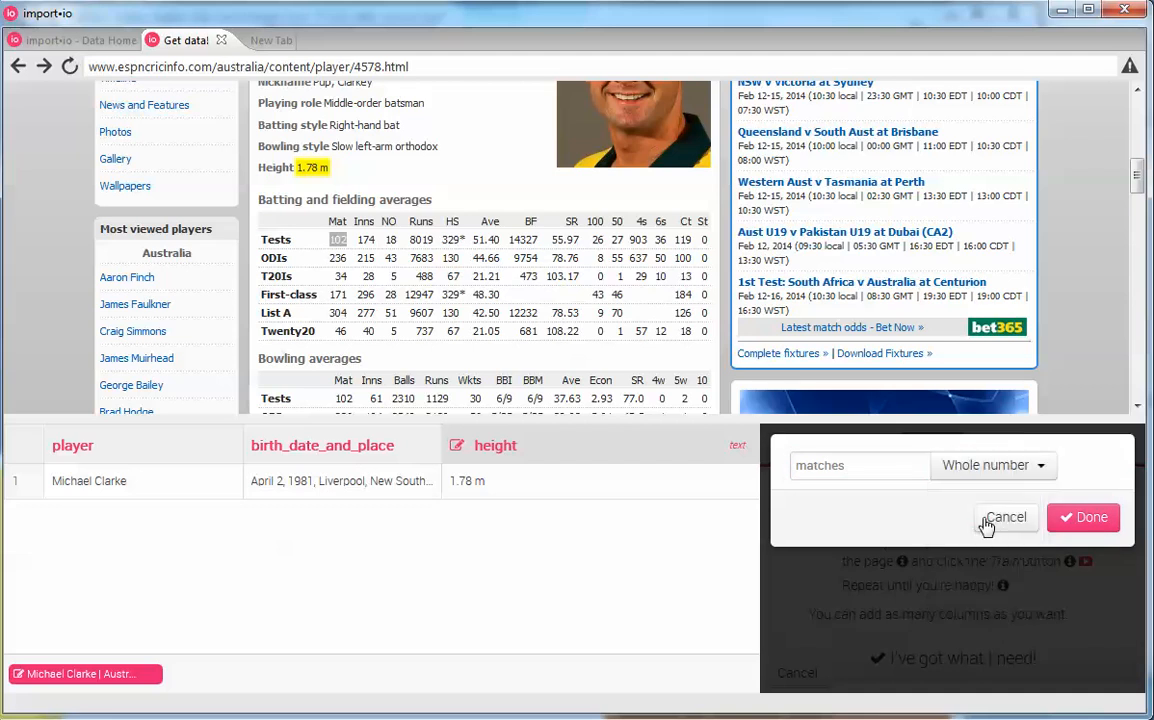
pyautogui.click(1084, 518)
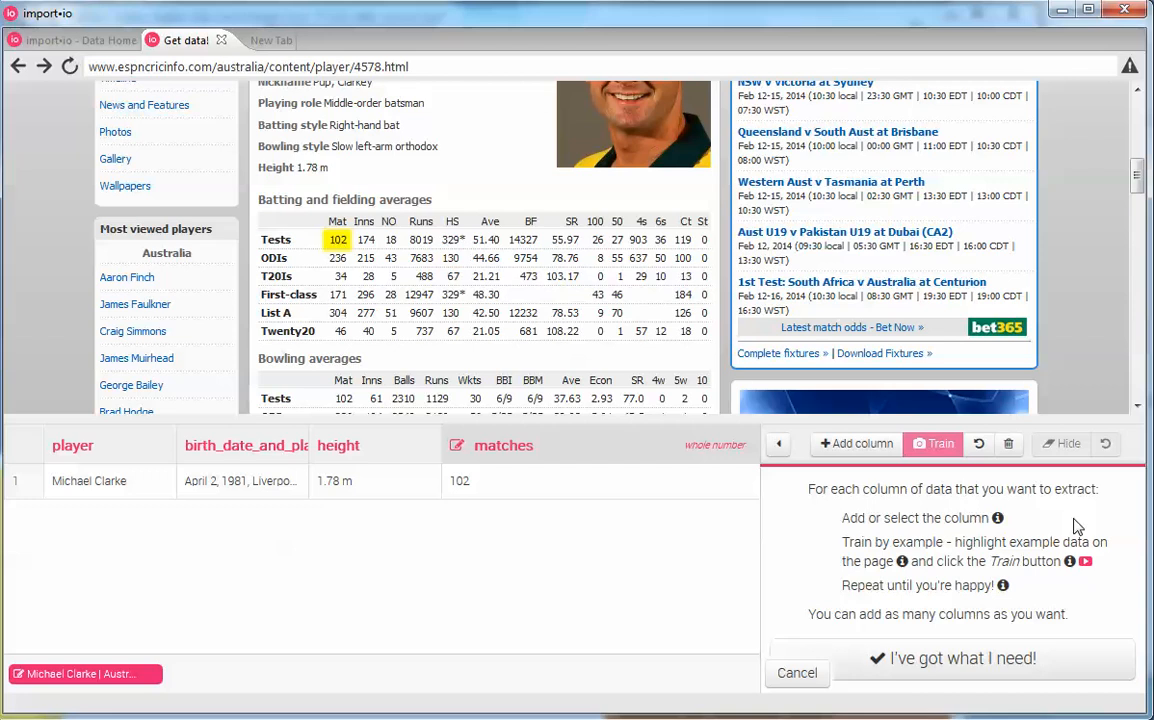
# Add a whole number column named runs from the Tests Runs value in the batting and fielding averages
pyautogui.doubleClick(421, 242)
pyautogui.click(855, 443)
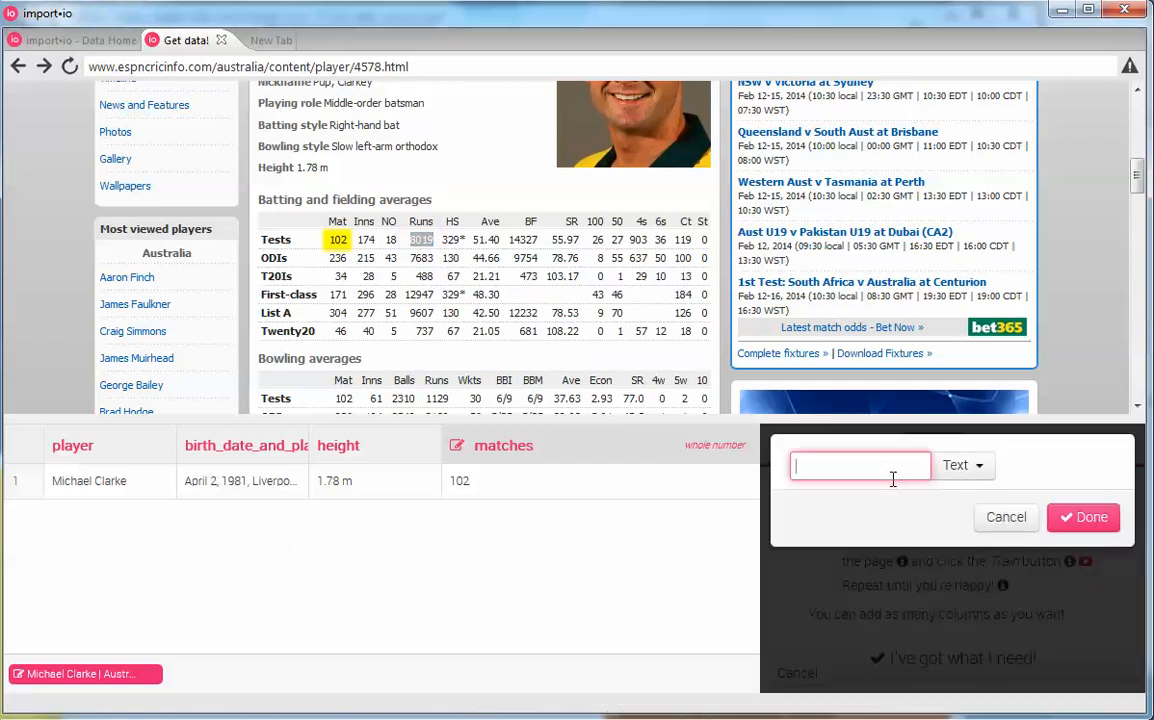
pyautogui.write('runs')
pyautogui.click(982, 468)
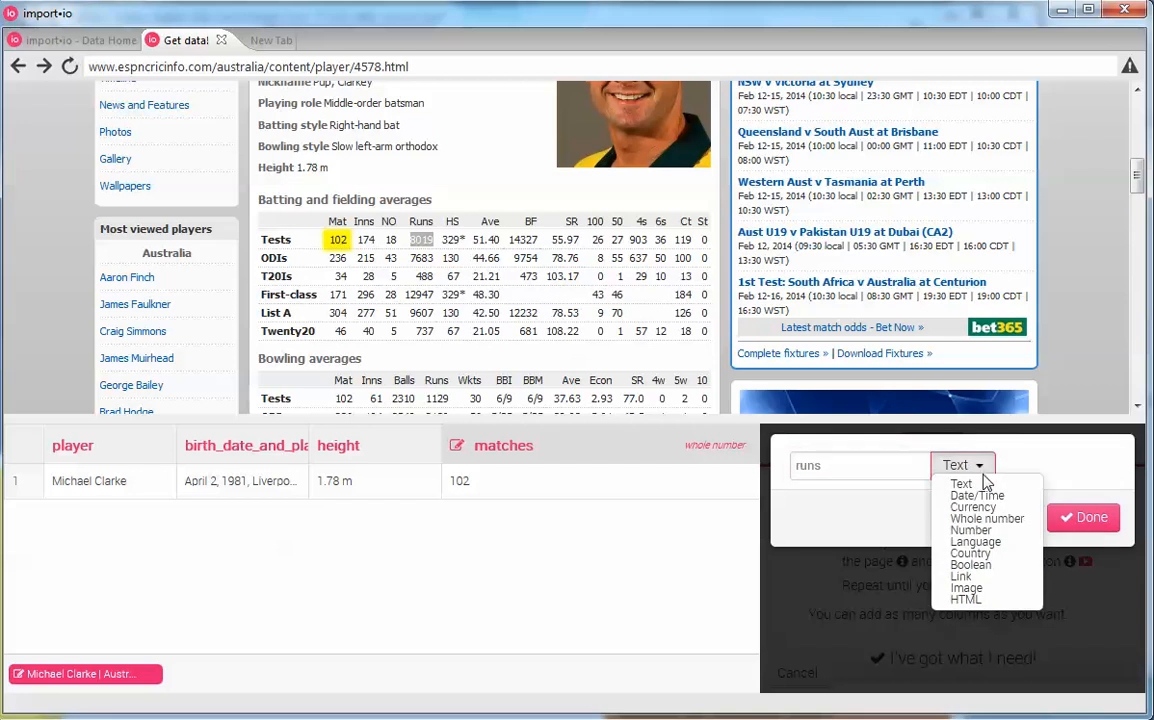
pyautogui.click(980, 520)
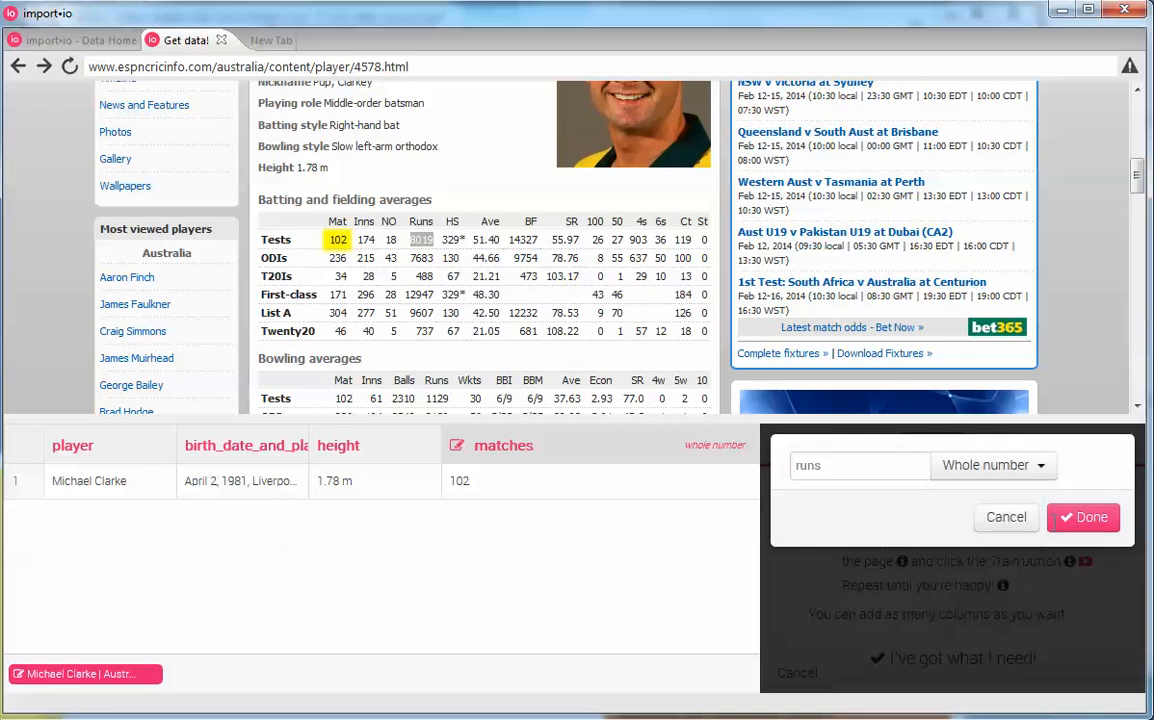
pyautogui.click(1085, 517)
pyautogui.click(421, 239)
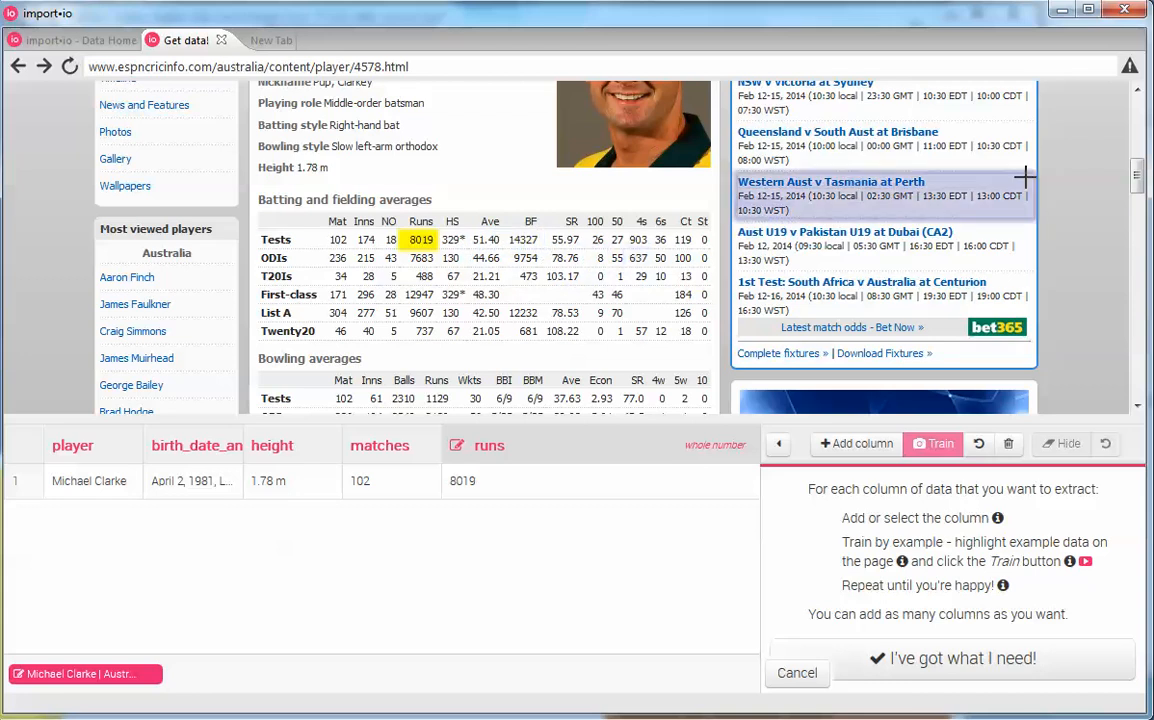
# Add a whole number column named wickets from the Tests Wkts value in the bowling averages
pyautogui.scroll(-3, 1108, 203)
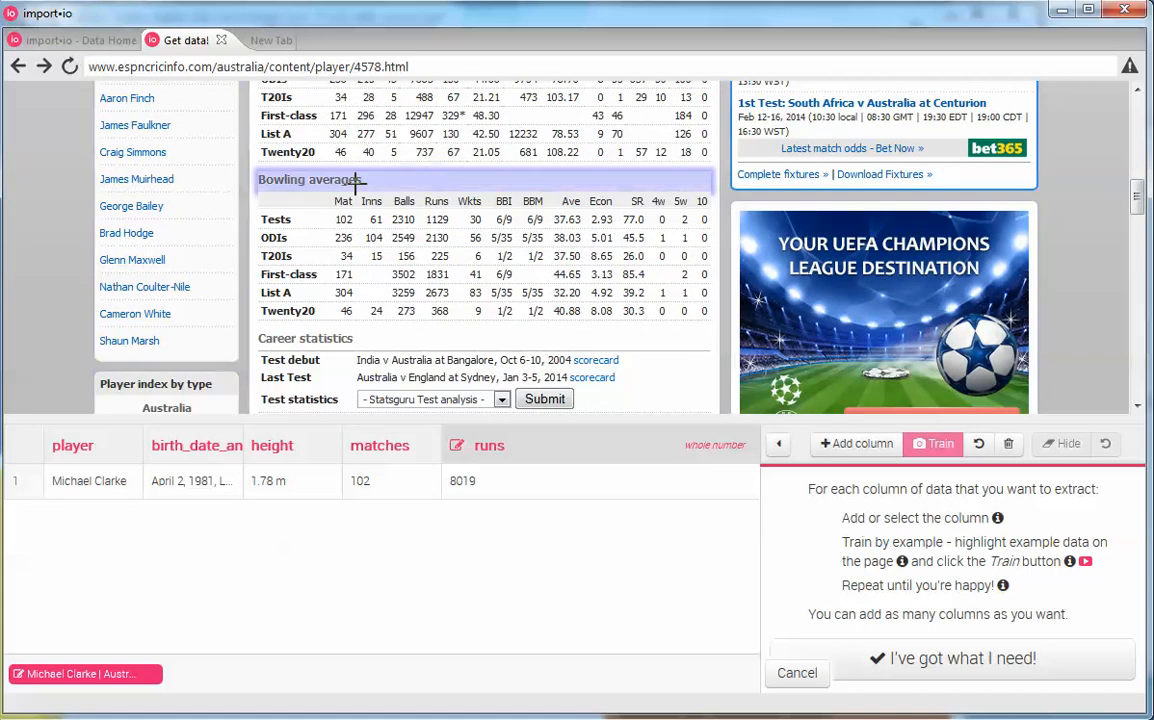
pyautogui.click(474, 219)
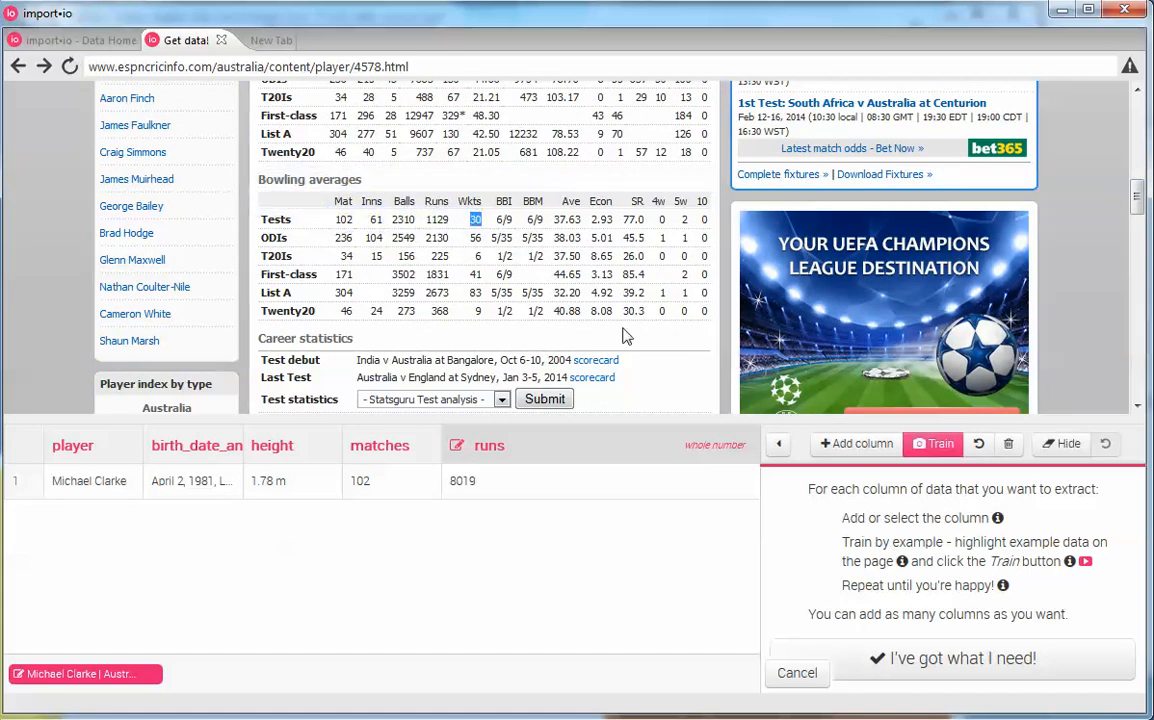
pyautogui.click(852, 443)
pyautogui.write('wickets')
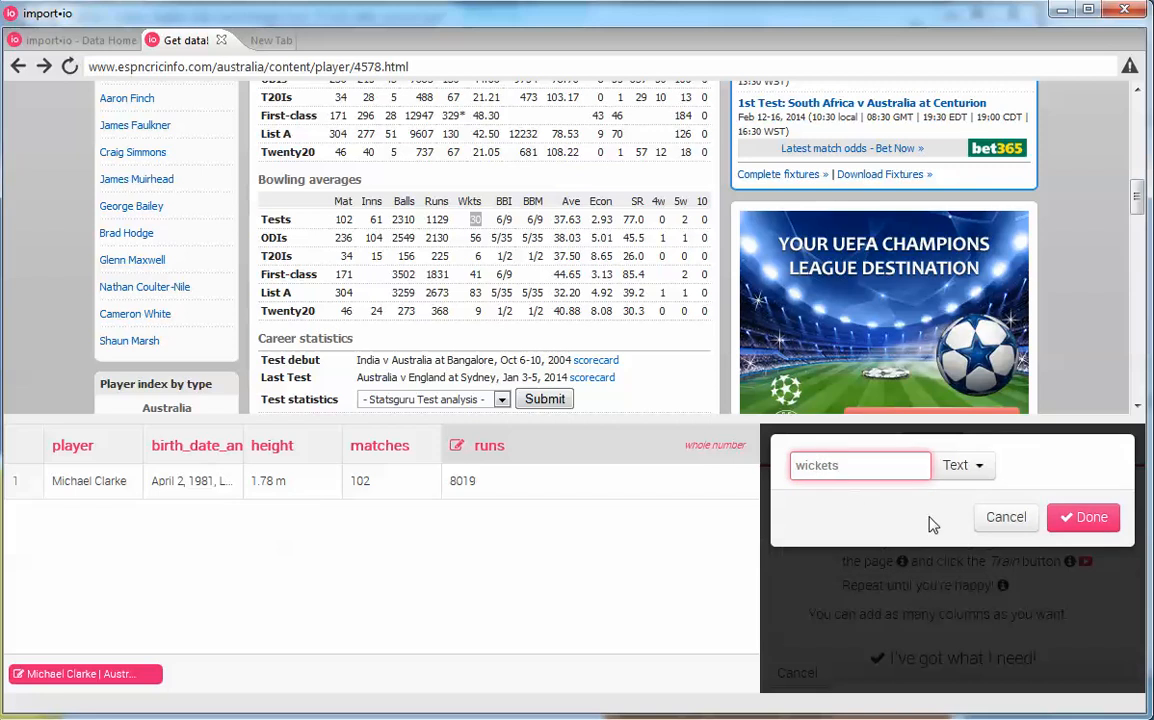
pyautogui.click(978, 467)
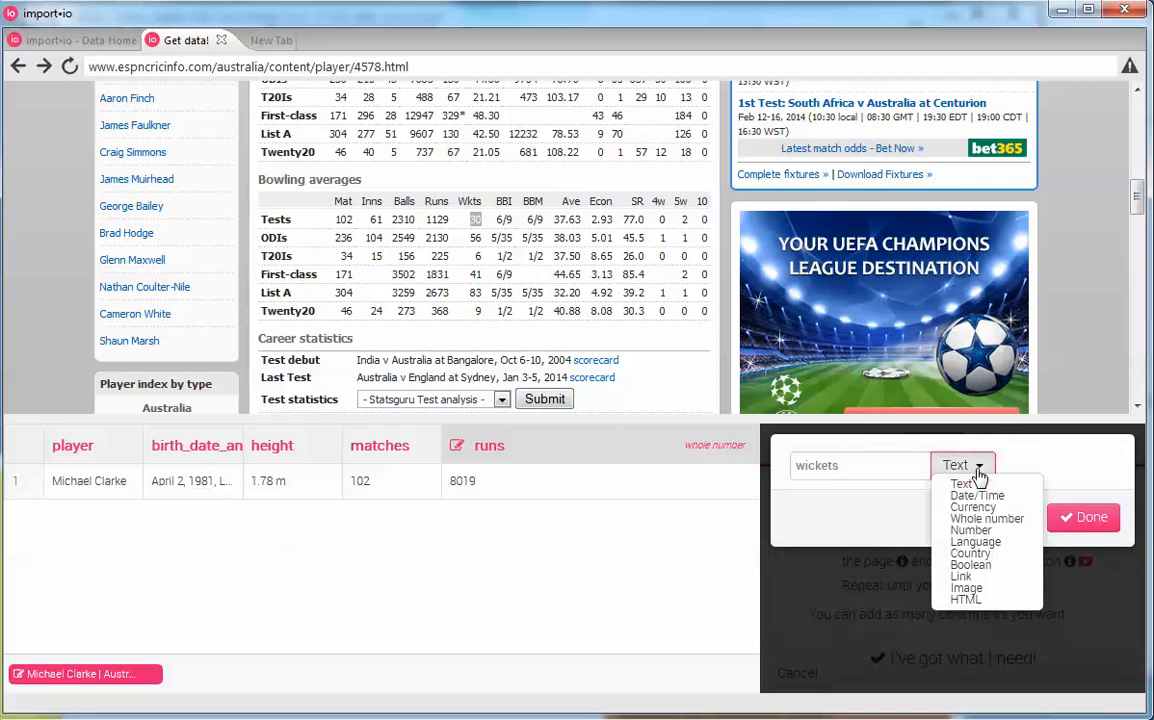
pyautogui.click(986, 518)
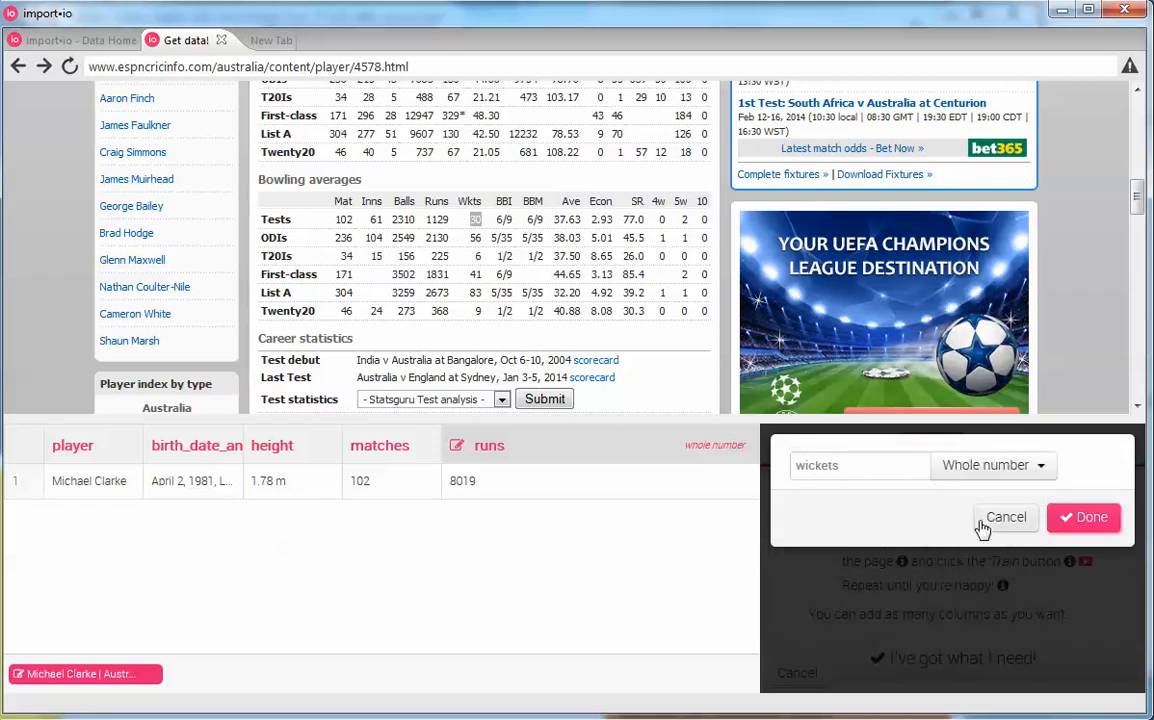
pyautogui.click(1085, 517)
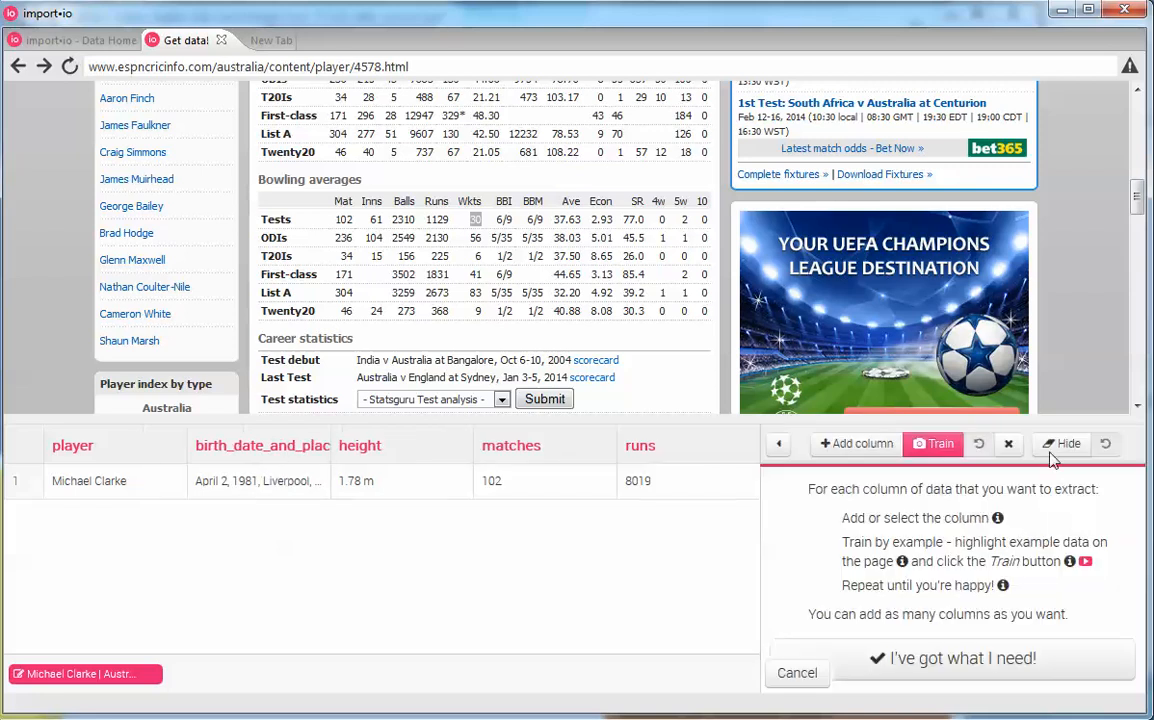
# Add an image column named piccy from the player's photo in the profile
pyautogui.scroll(4, 1137, 207)
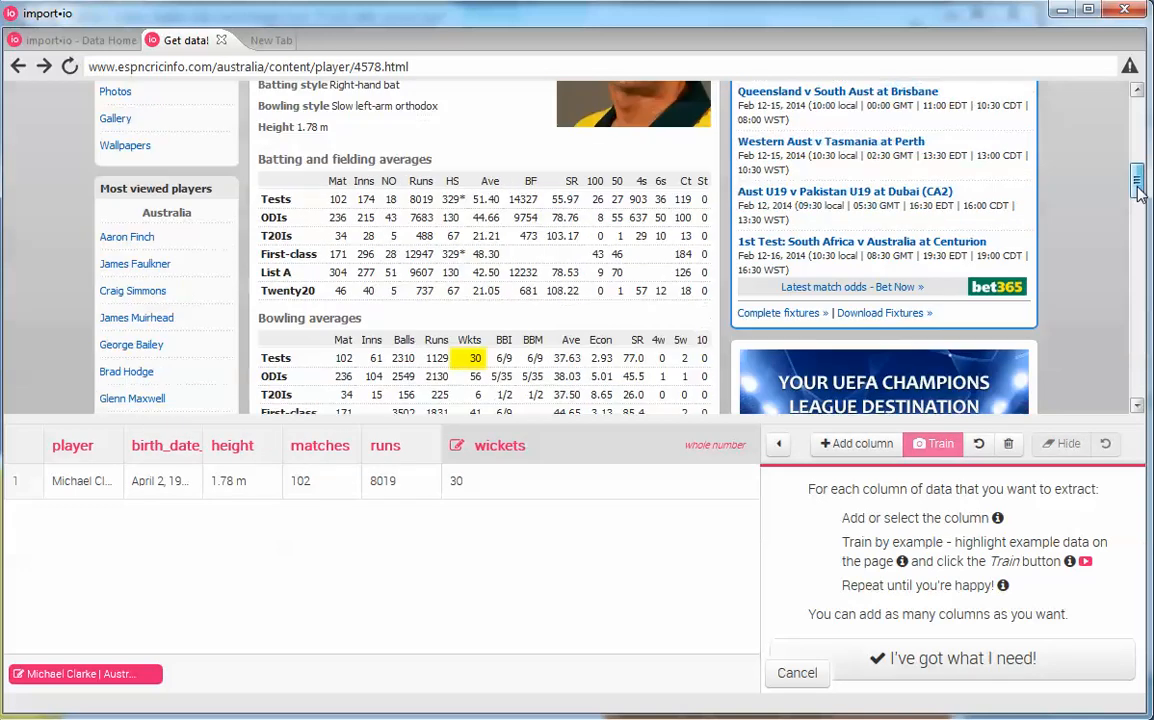
pyautogui.click(637, 220)
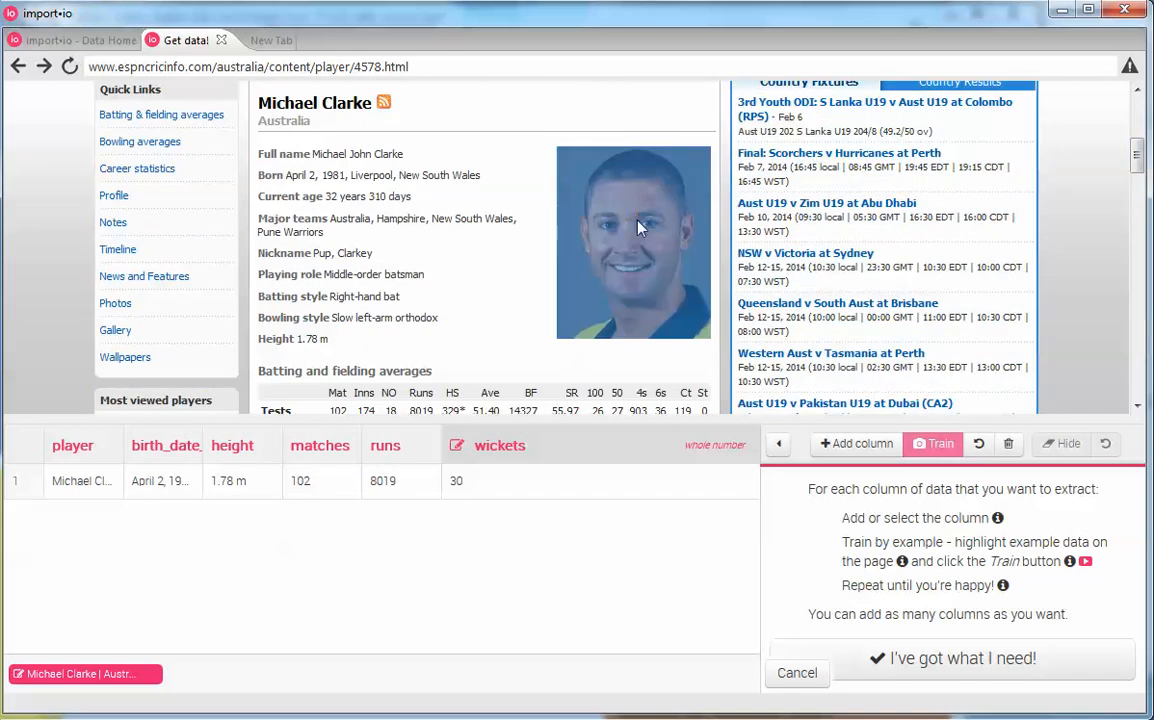
pyautogui.click(856, 444)
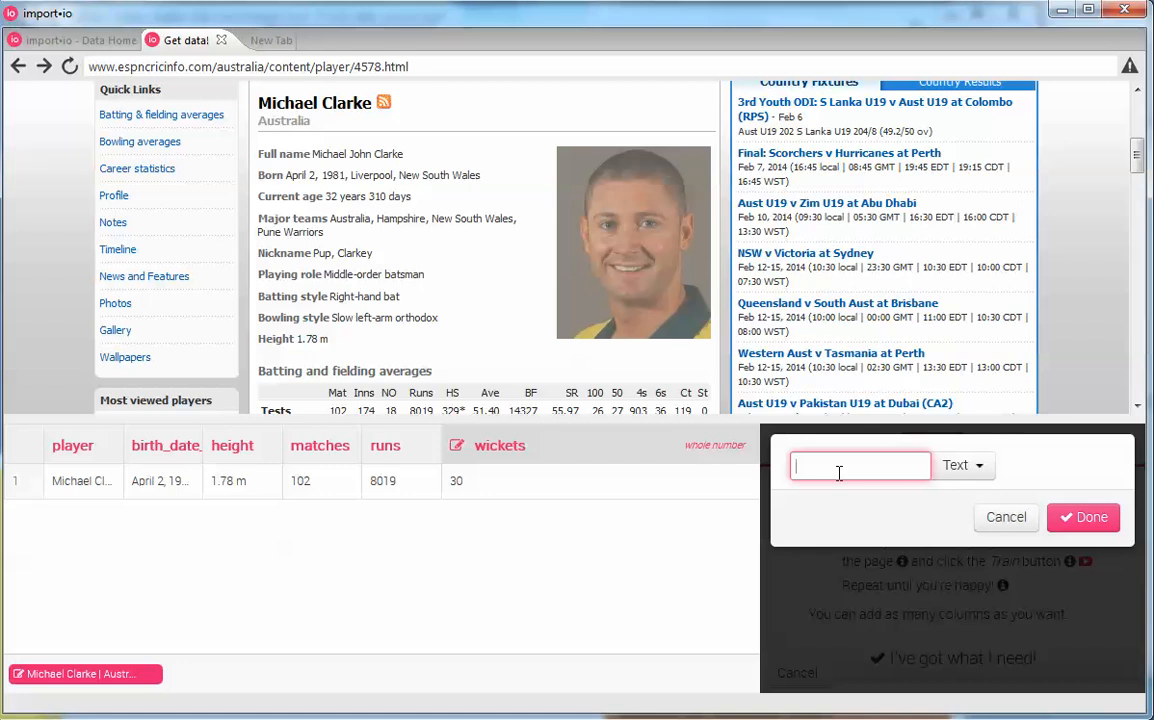
pyautogui.write('piccy')
pyautogui.click(974, 467)
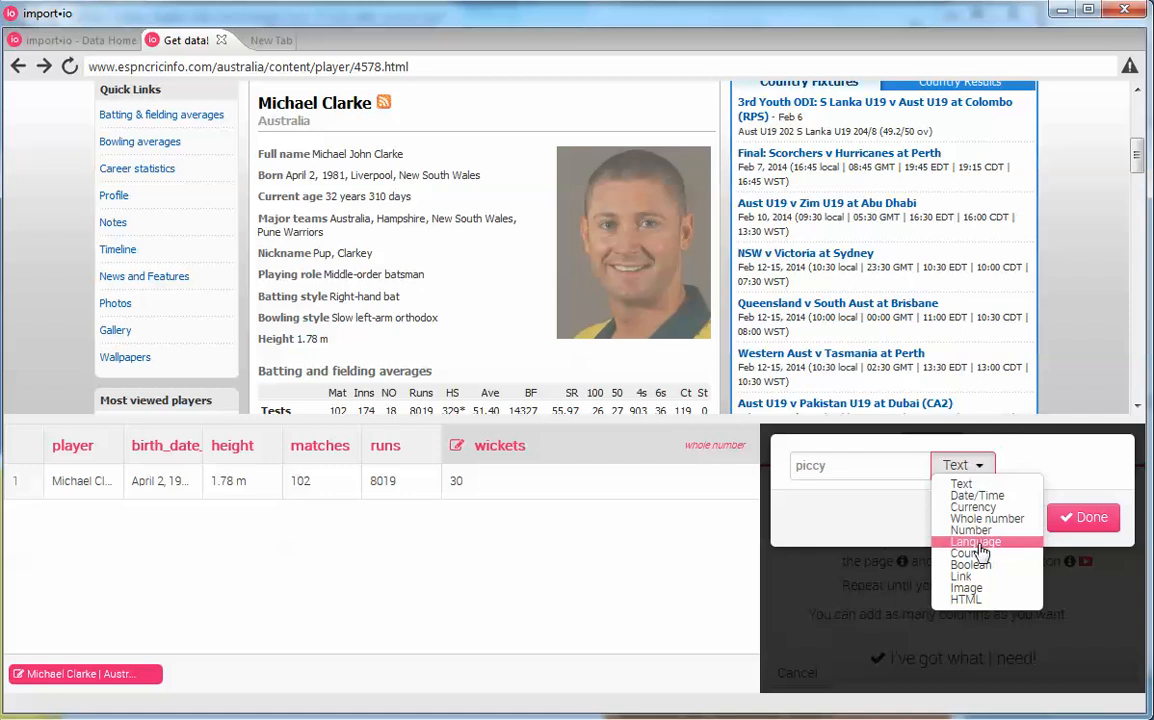
pyautogui.click(966, 588)
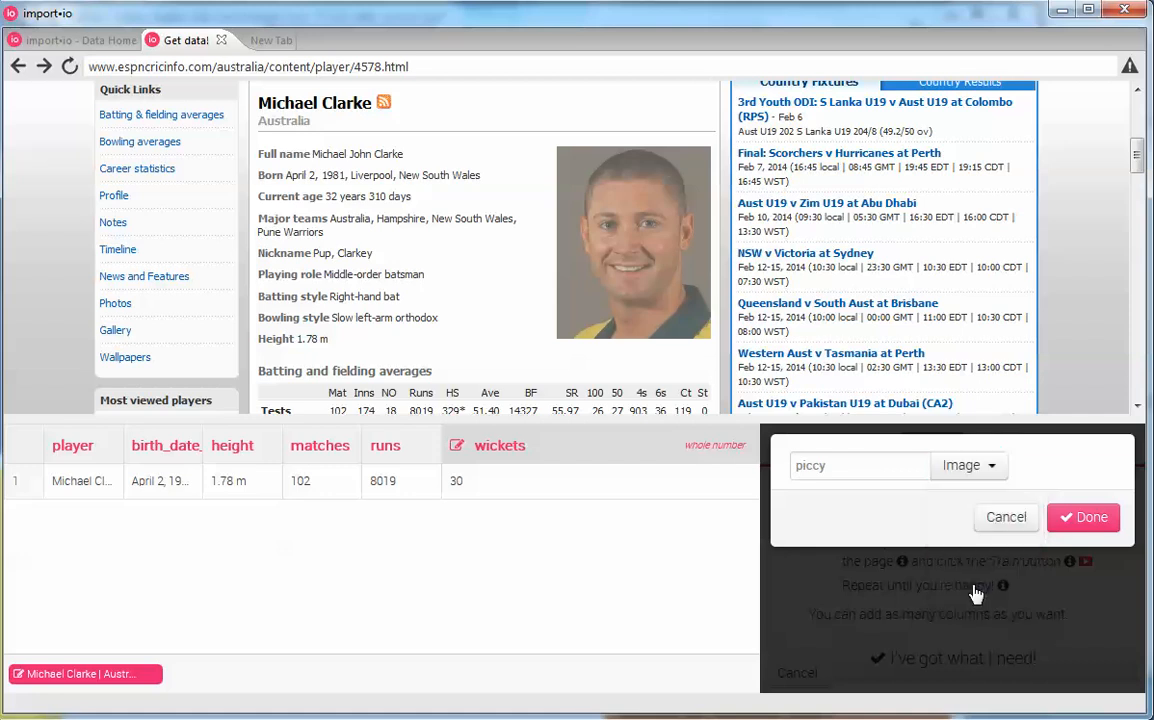
pyautogui.click(1084, 517)
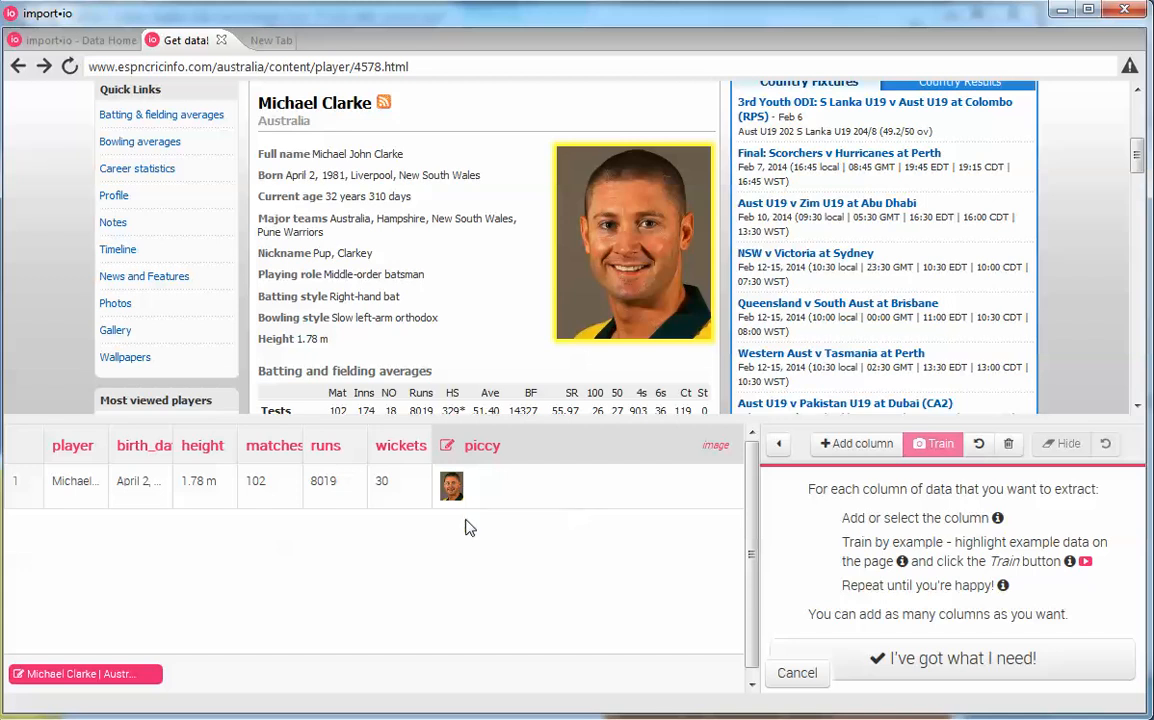
# Finish training the first player page and start adding another example page
pyautogui.click(941, 670)
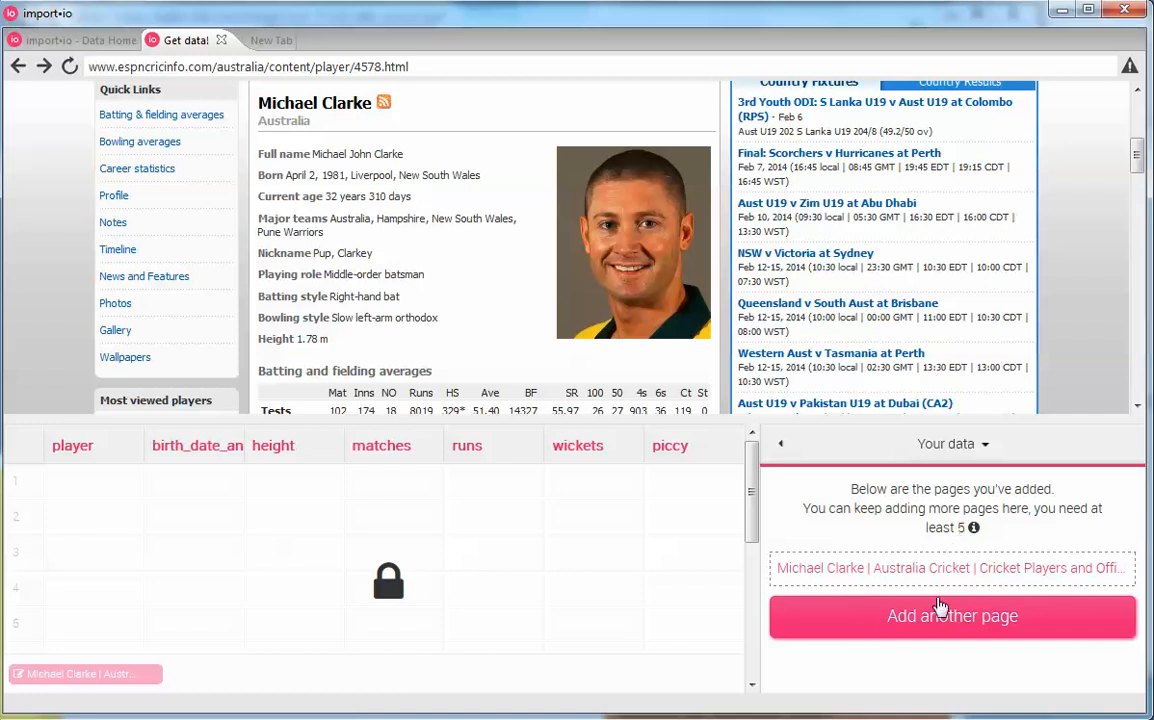
pyautogui.click(929, 620)
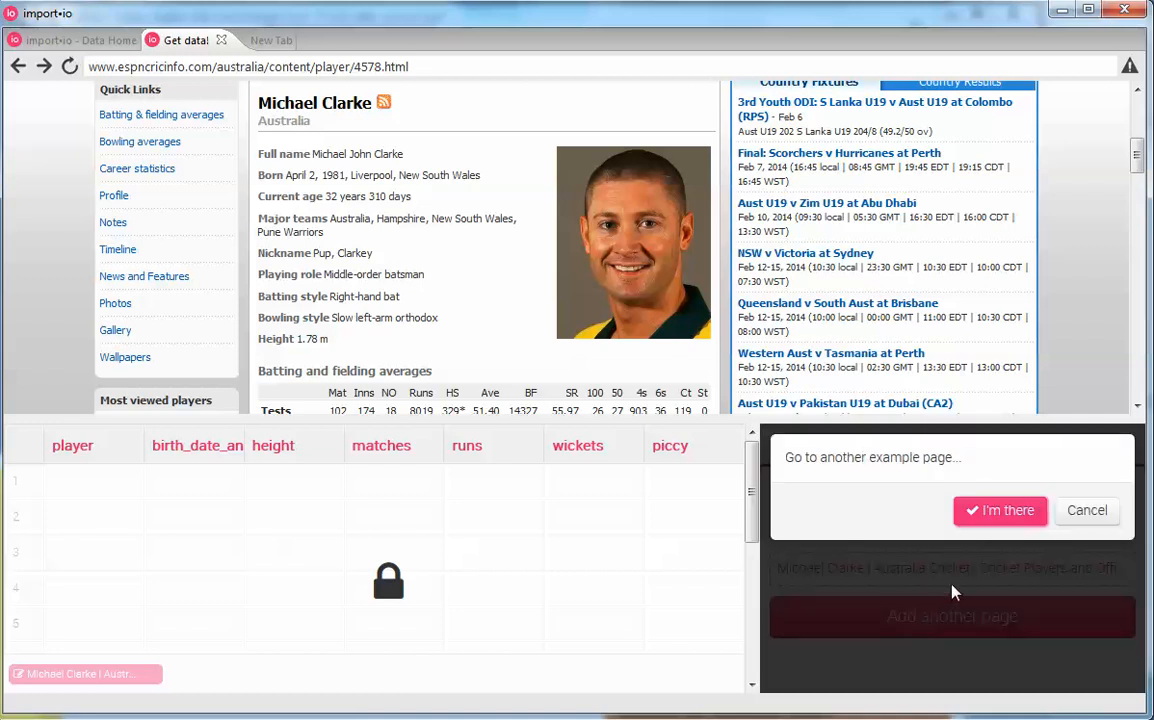
pyautogui.hotkey('alt', 'Tab')
pyautogui.press('Tab')
pyautogui.press('Tab')
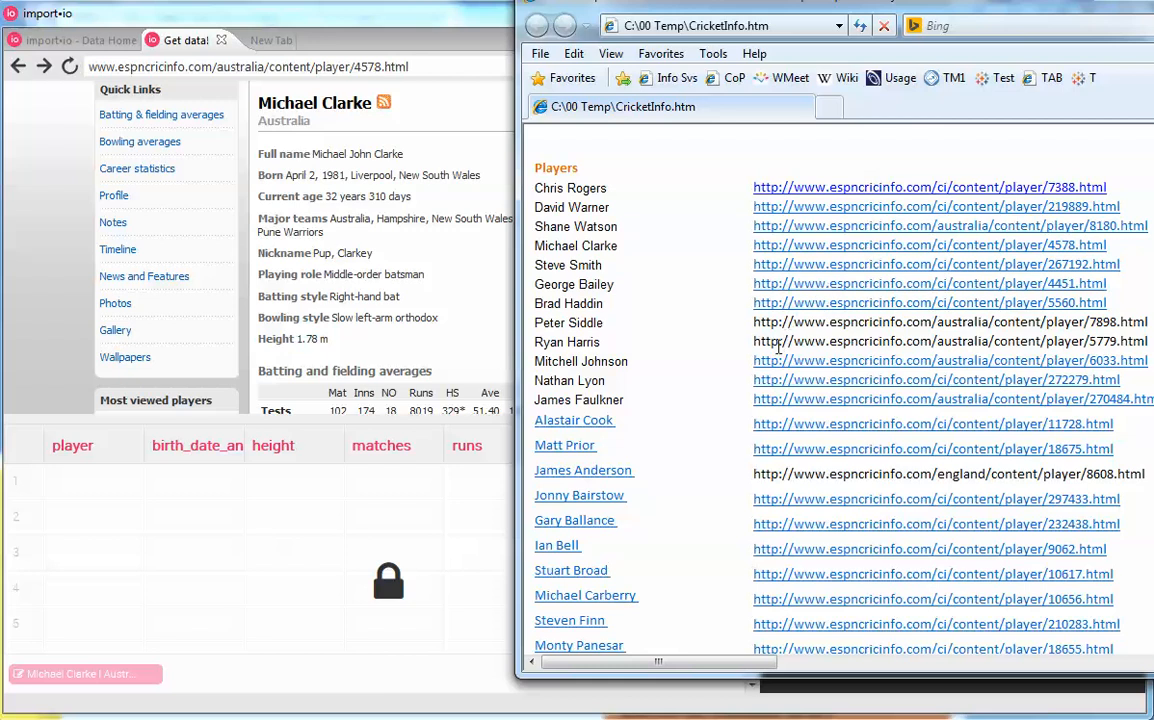
pyautogui.moveTo(758, 341); pyautogui.dragTo(1145, 346)
pyautogui.hotkey('ctrl', 'c')
# Switch back to import.io, replace the page address with the copied player URL, and try to add it as an example page
pyautogui.hotkey('alt', 'Tab')
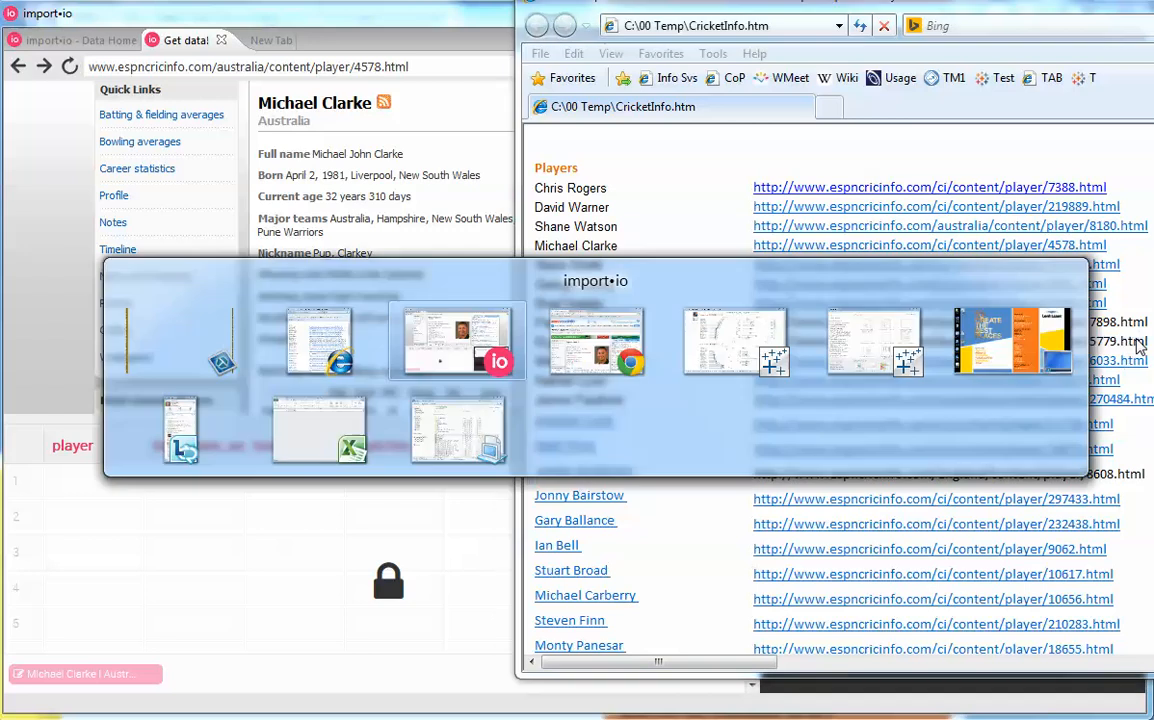
pyautogui.moveTo(417, 74); pyautogui.dragTo(84, 70)
pyautogui.hotkey('ctrl', 'v')
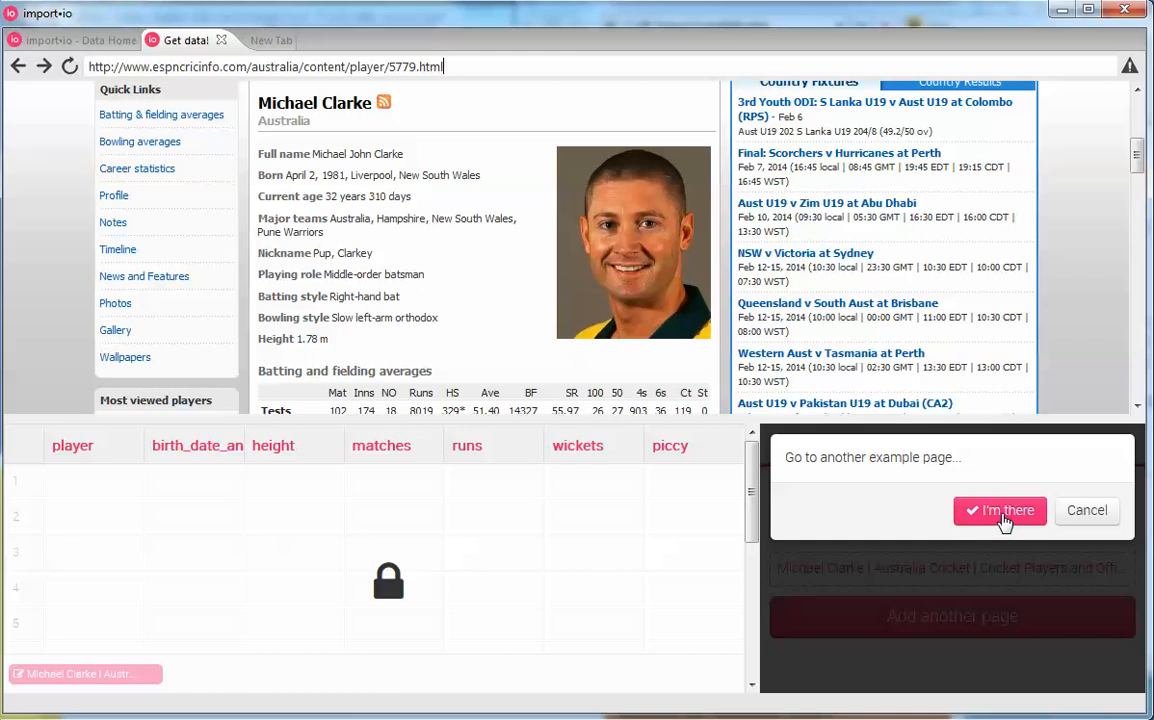
pyautogui.click(1000, 511)
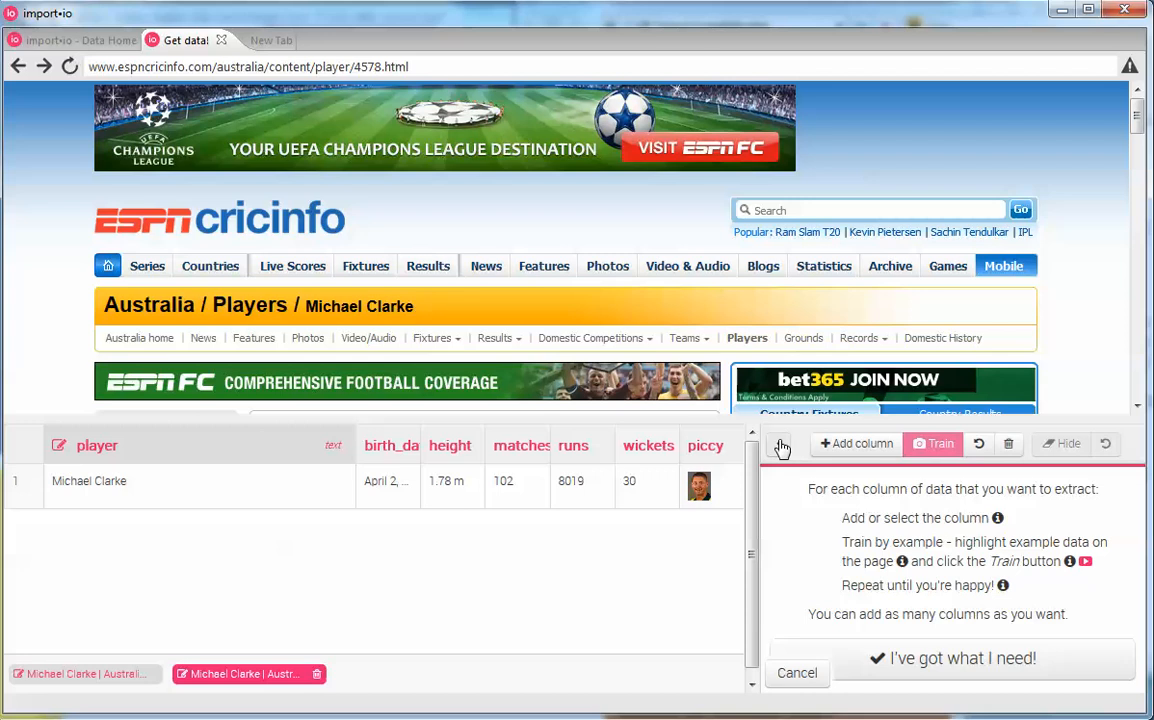
pyautogui.click(880, 660)
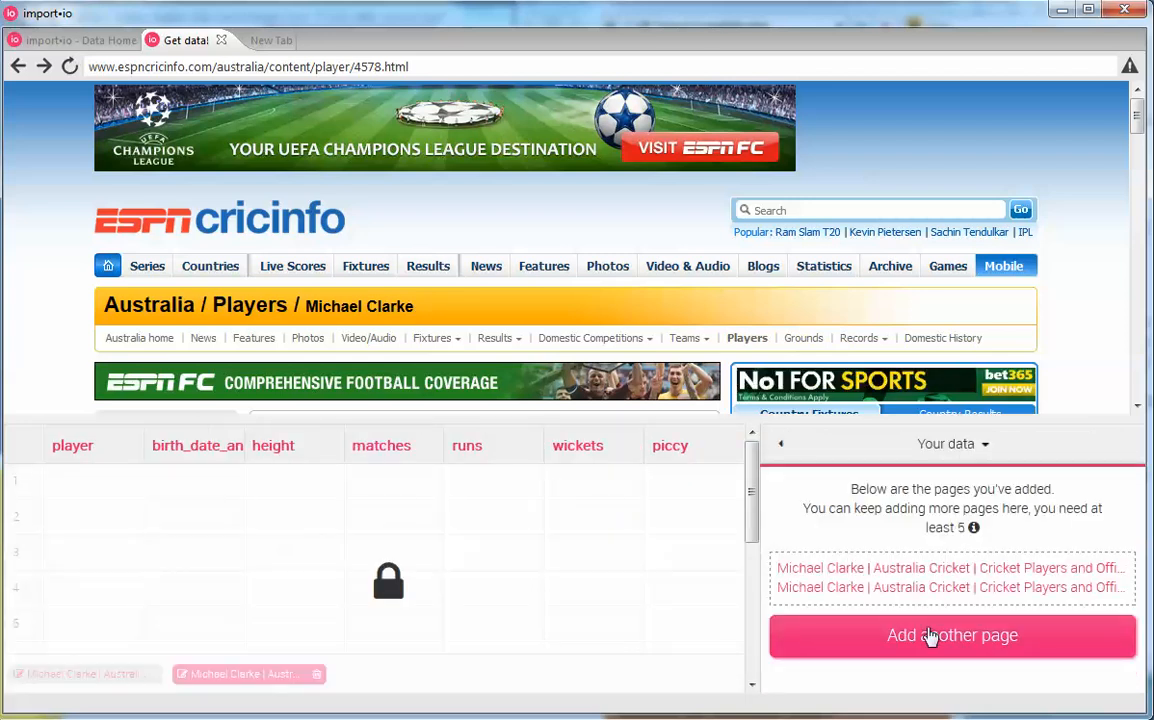
pyautogui.click(932, 640)
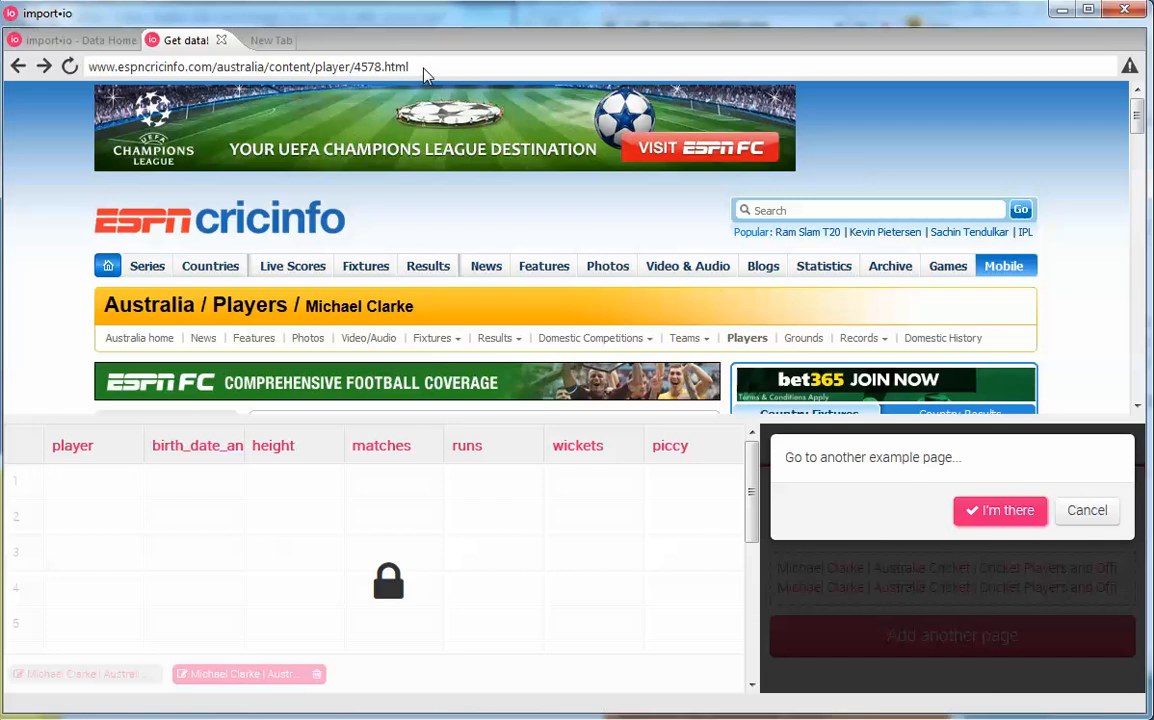
pyautogui.moveTo(438, 68); pyautogui.dragTo(72, 62)
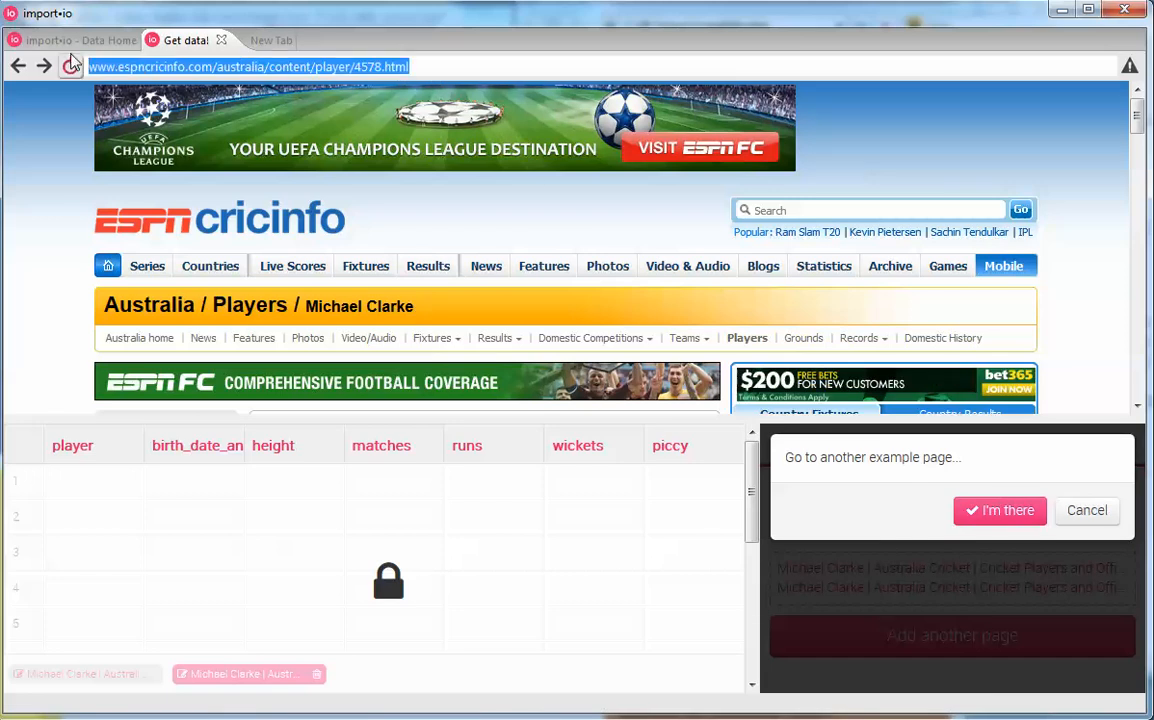
pyautogui.hotkey('ctrl', 'v')
pyautogui.press('Return')
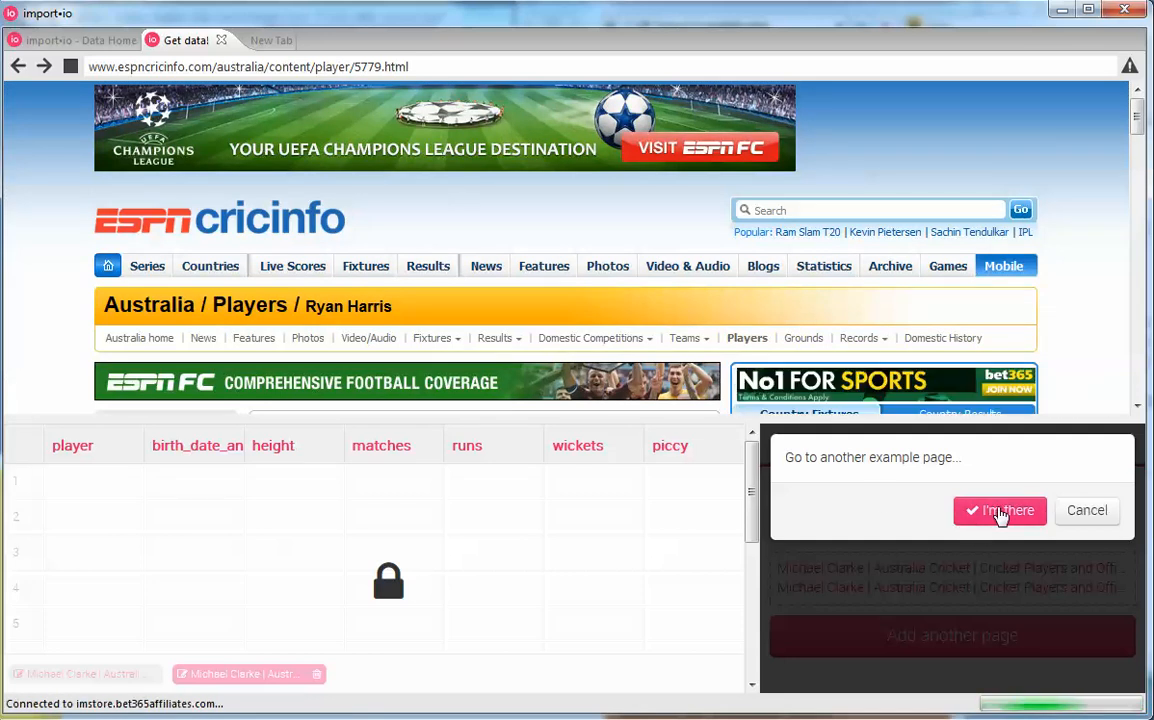
pyautogui.click(1000, 512)
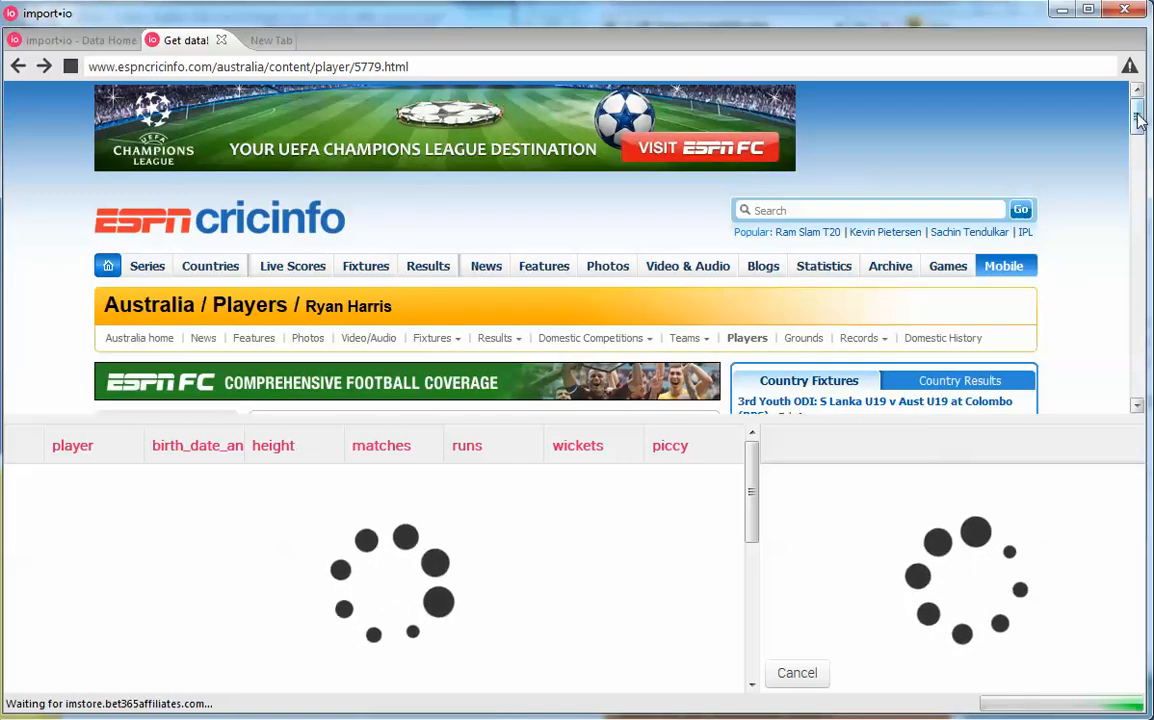
pyautogui.moveTo(1138, 120); pyautogui.dragTo(1138, 157)
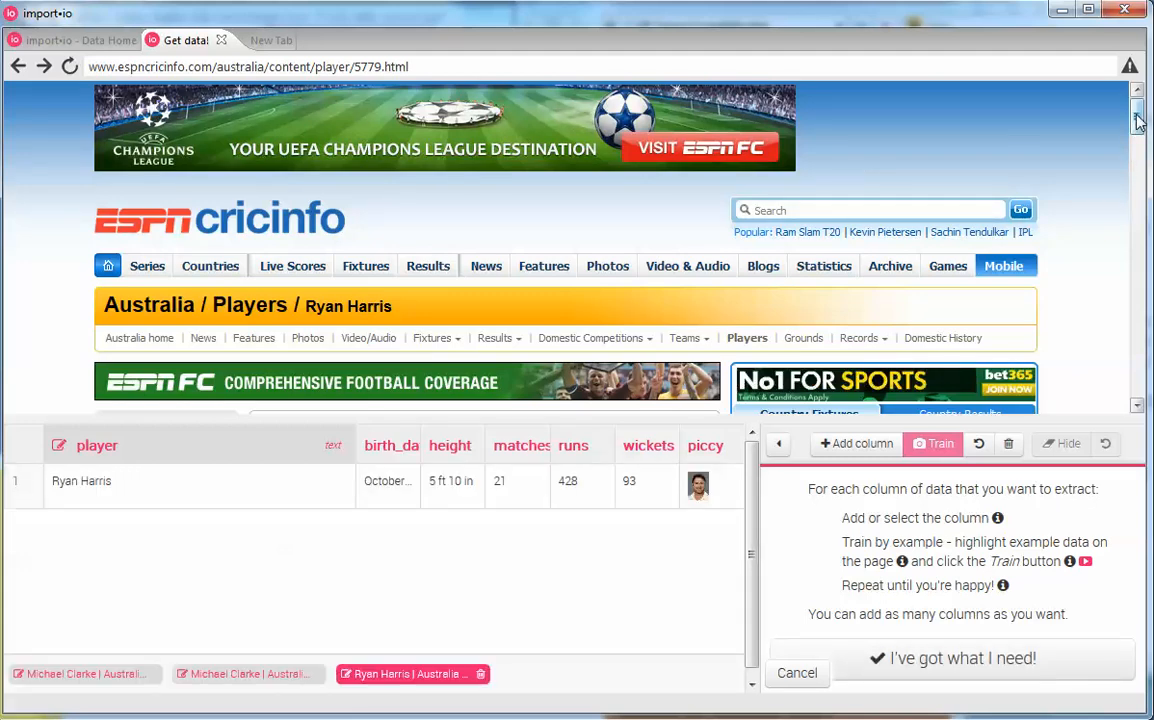
pyautogui.moveTo(1138, 120); pyautogui.dragTo(1138, 157)
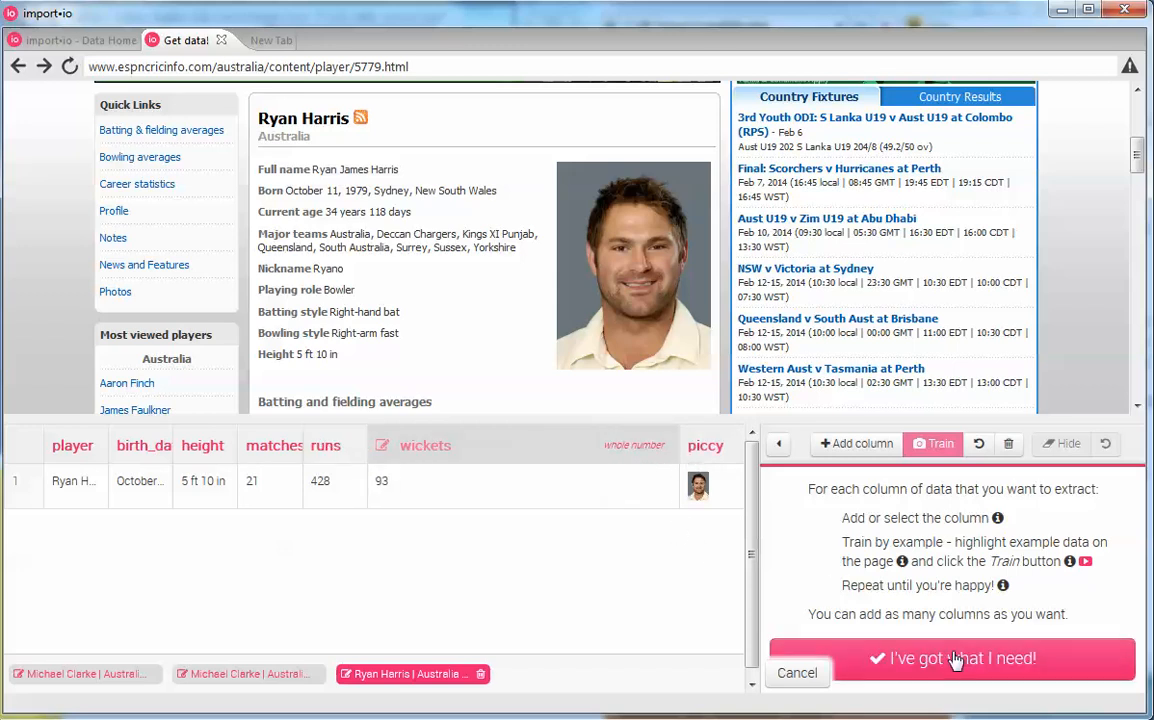
pyautogui.click(830, 662)
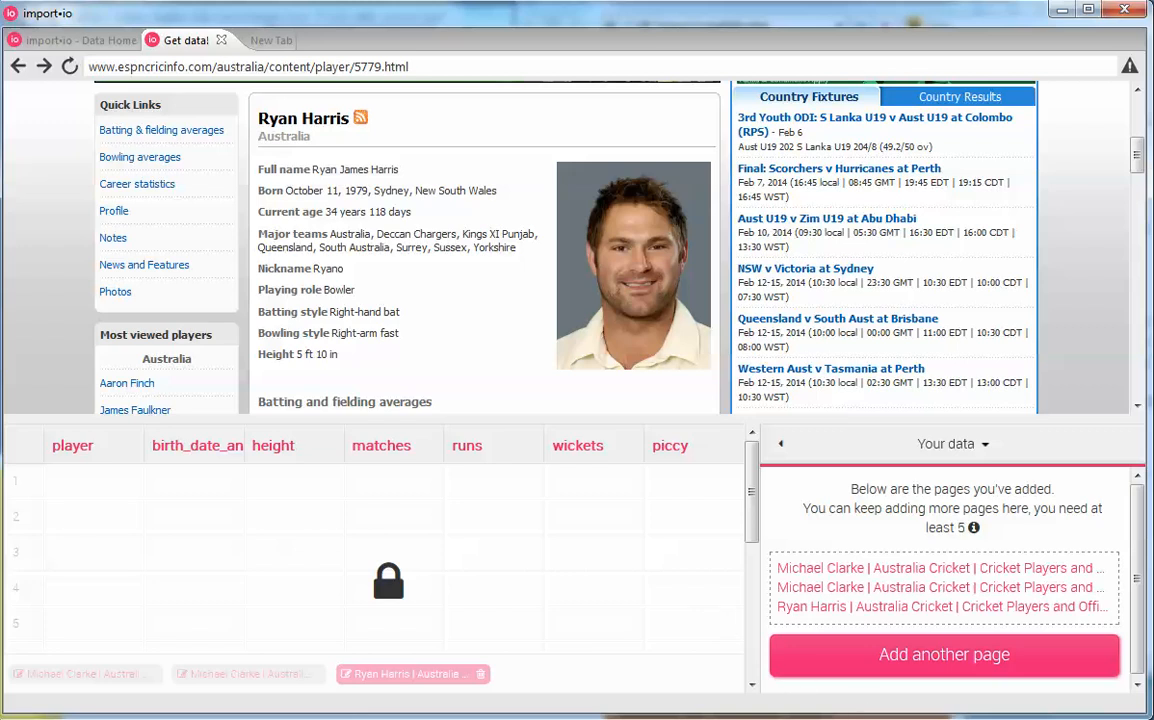
pyautogui.click(1150, 718)
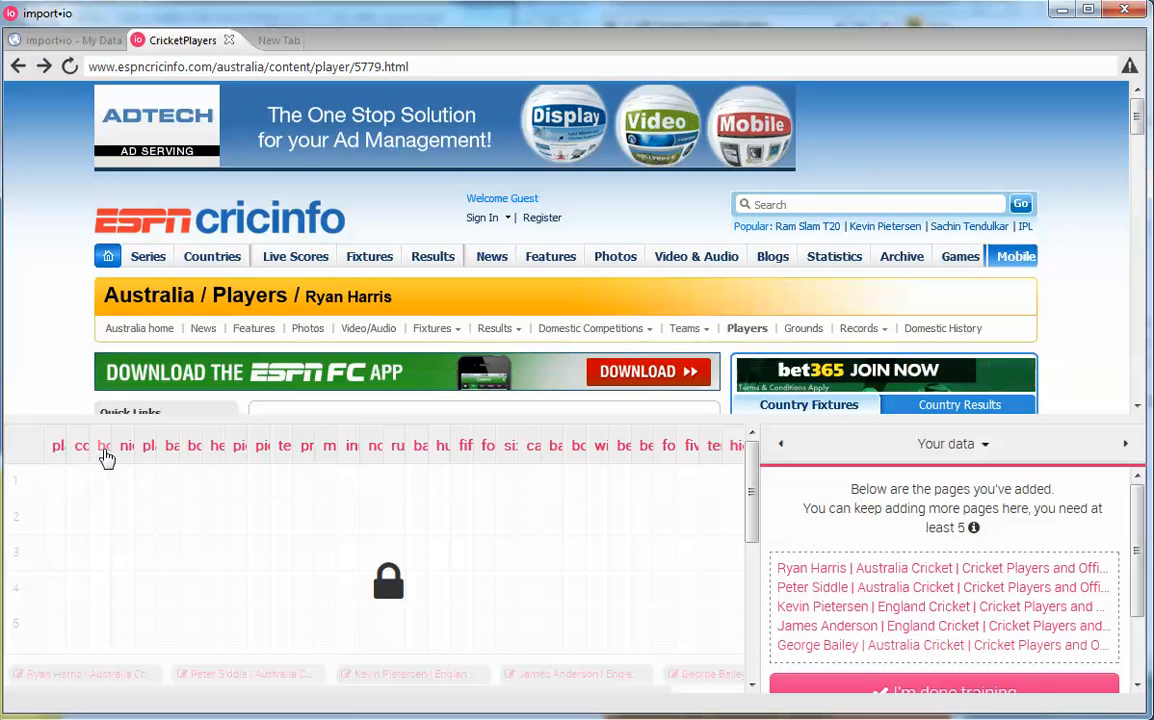
# Look through the columns defined in the CricketPlayers crawler, from player and country through nickname to playing_role
pyautogui.click(58, 453)
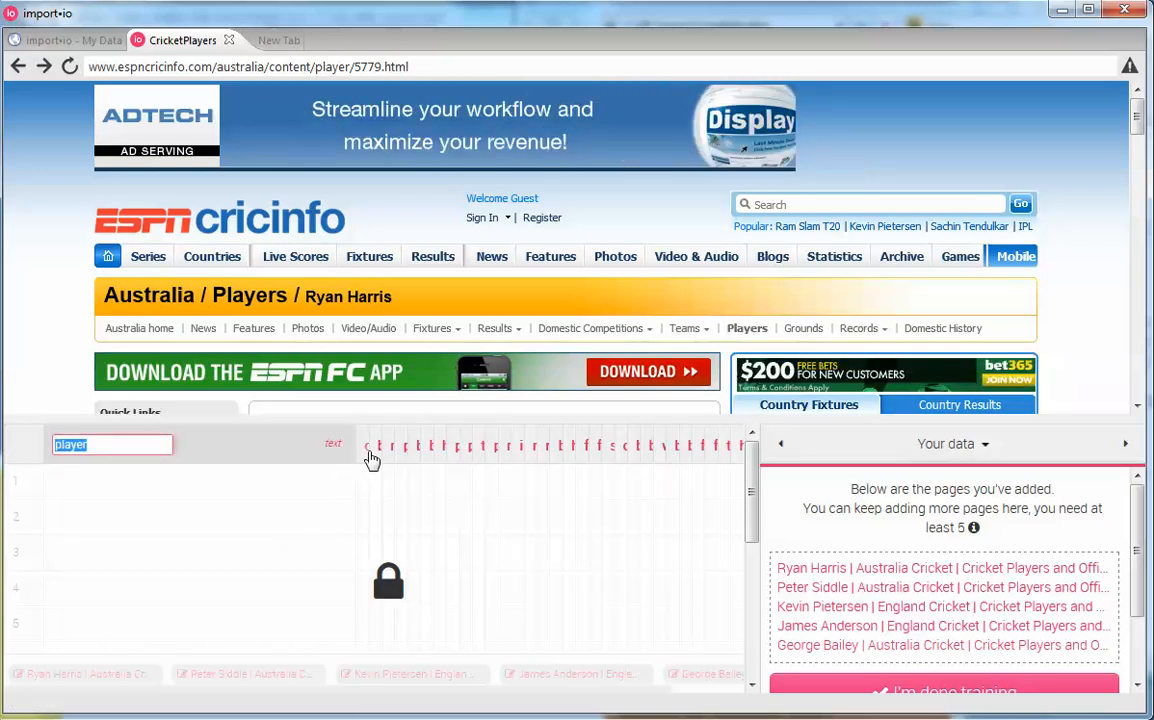
pyautogui.click(371, 460)
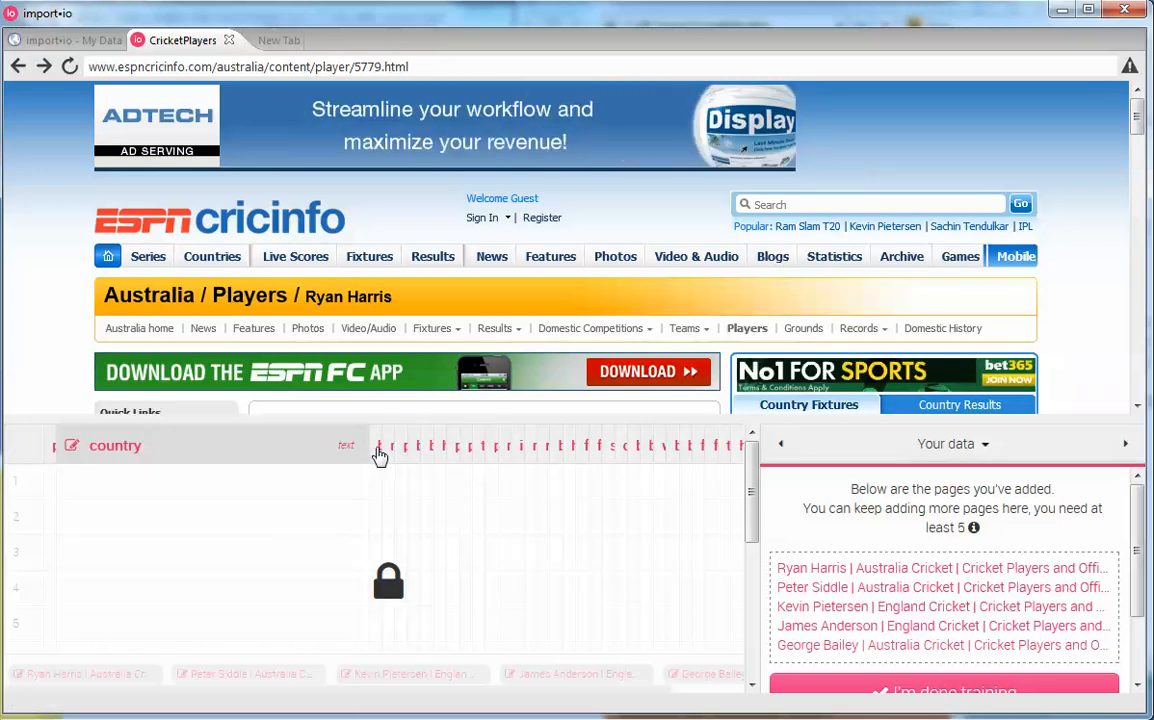
pyautogui.click(380, 457)
pyautogui.click(392, 457)
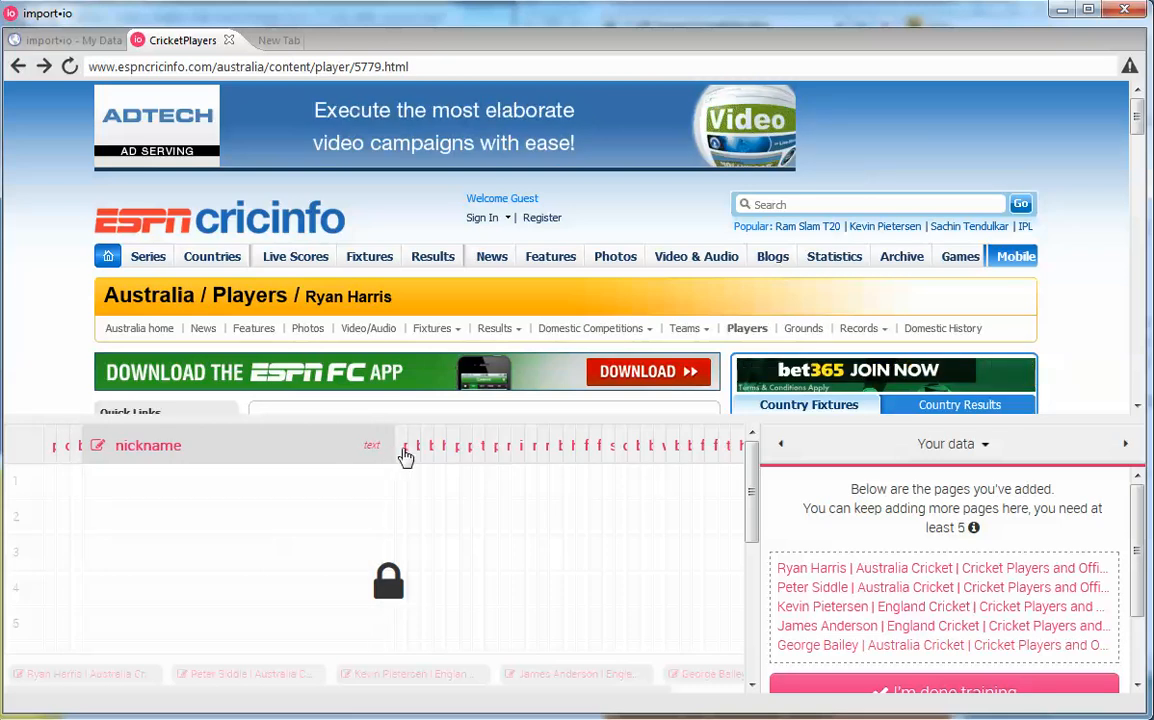
pyautogui.click(405, 457)
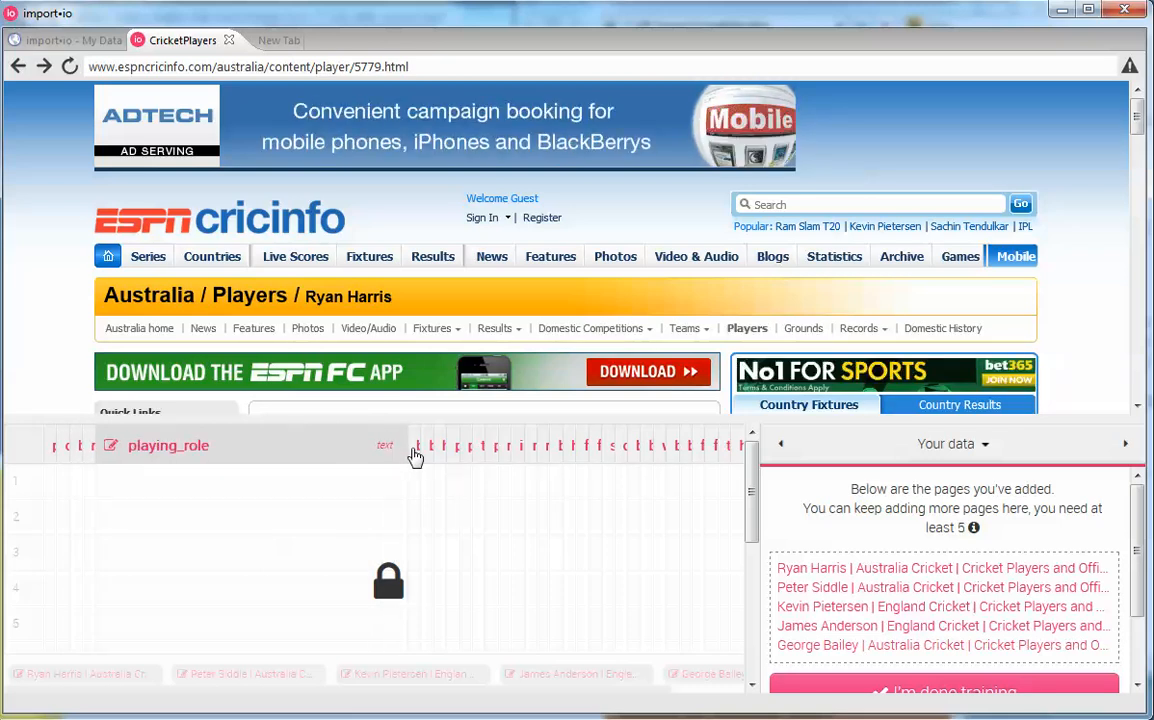
# Complete the CricketPlayers training and clear the existing start URLs in the crawler's run settings
pyautogui.click(904, 689)
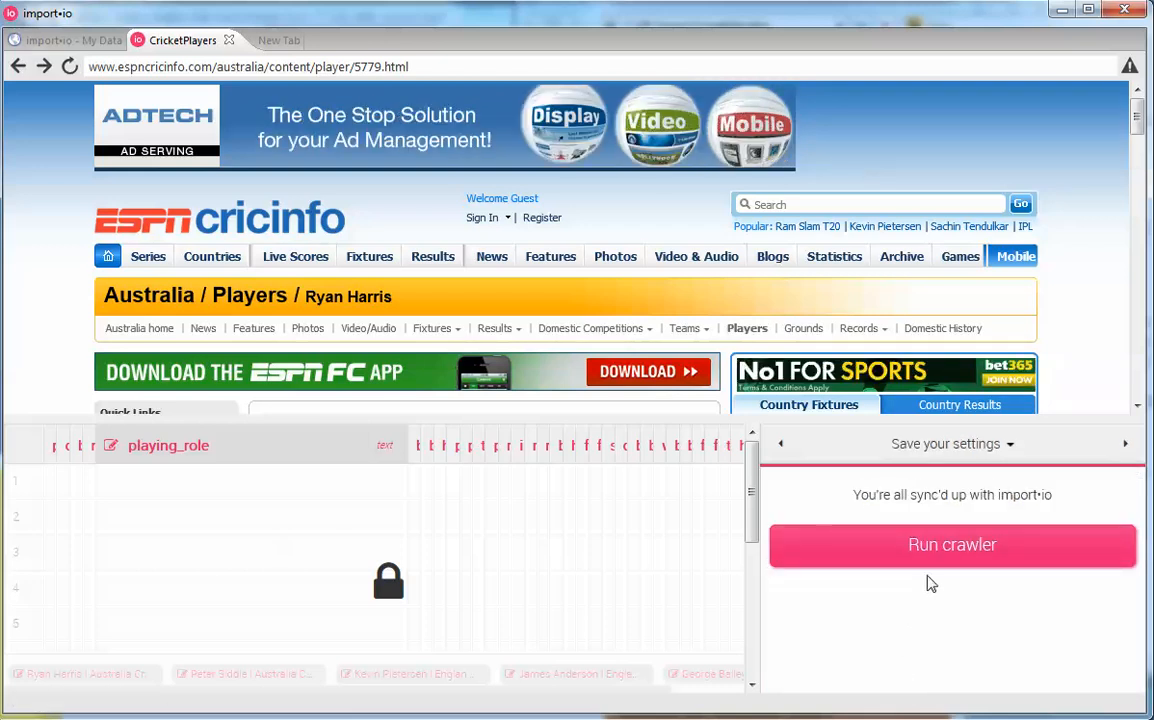
pyautogui.click(948, 546)
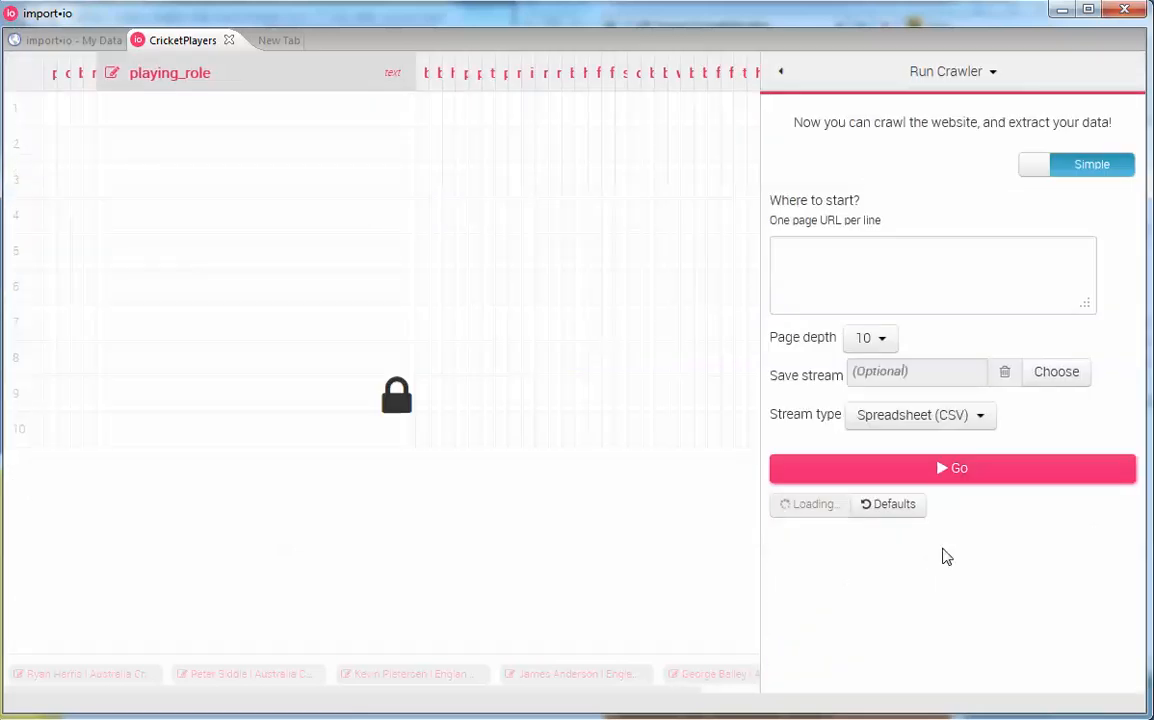
pyautogui.click(878, 256)
pyautogui.hotkey('ctrl', 'a')
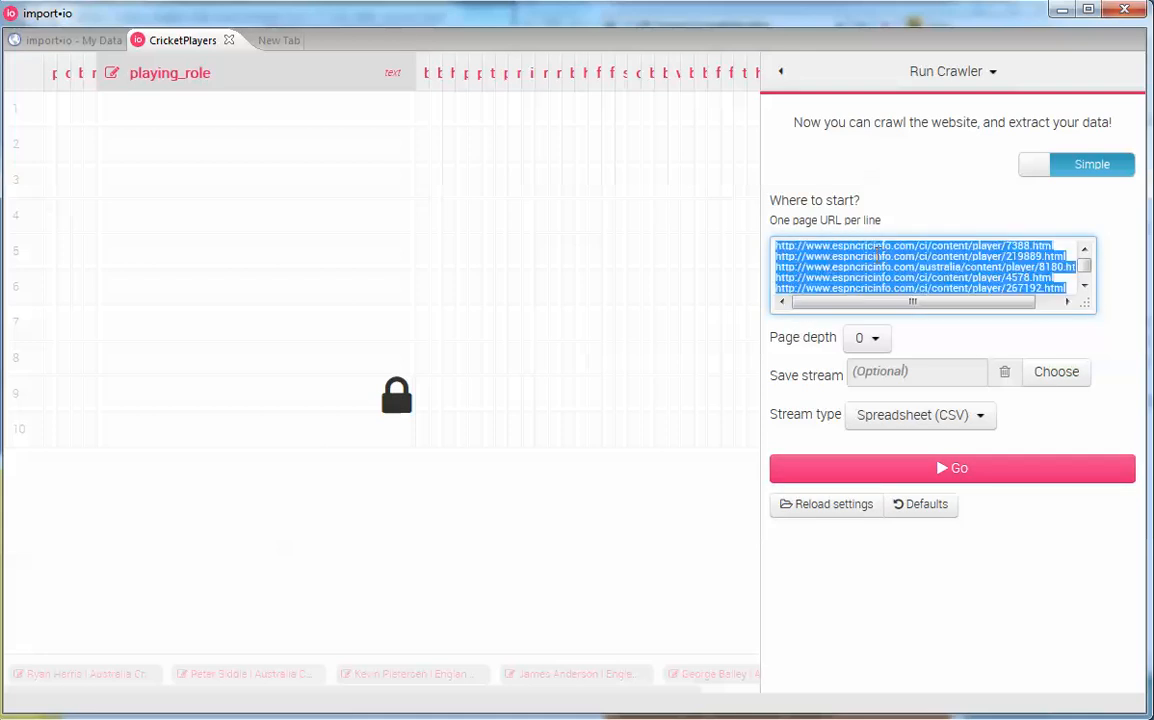
pyautogui.press('BackSpace')
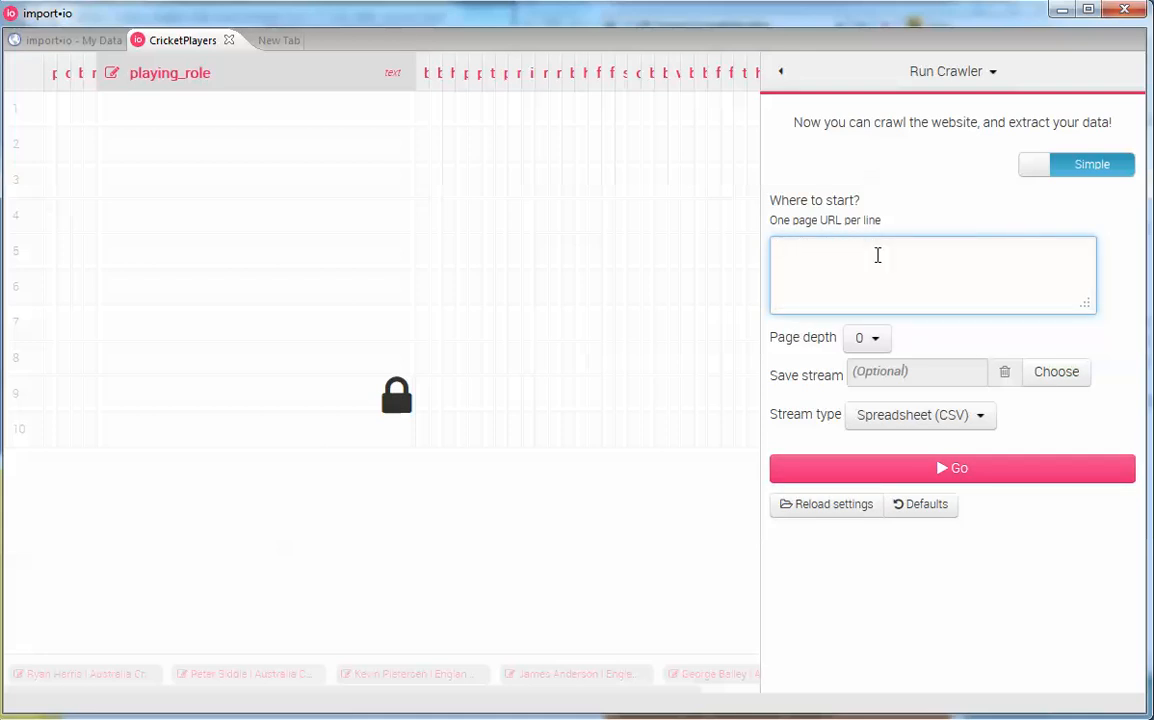
pyautogui.click(137, 718)
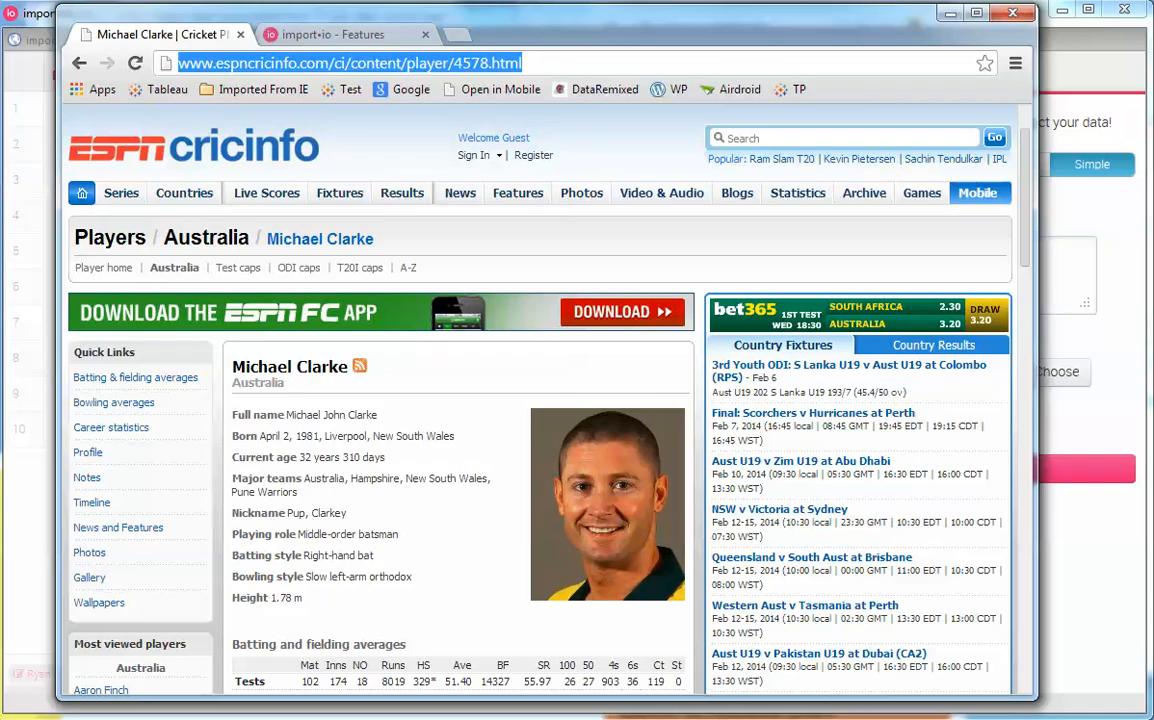
pyautogui.click(79, 62)
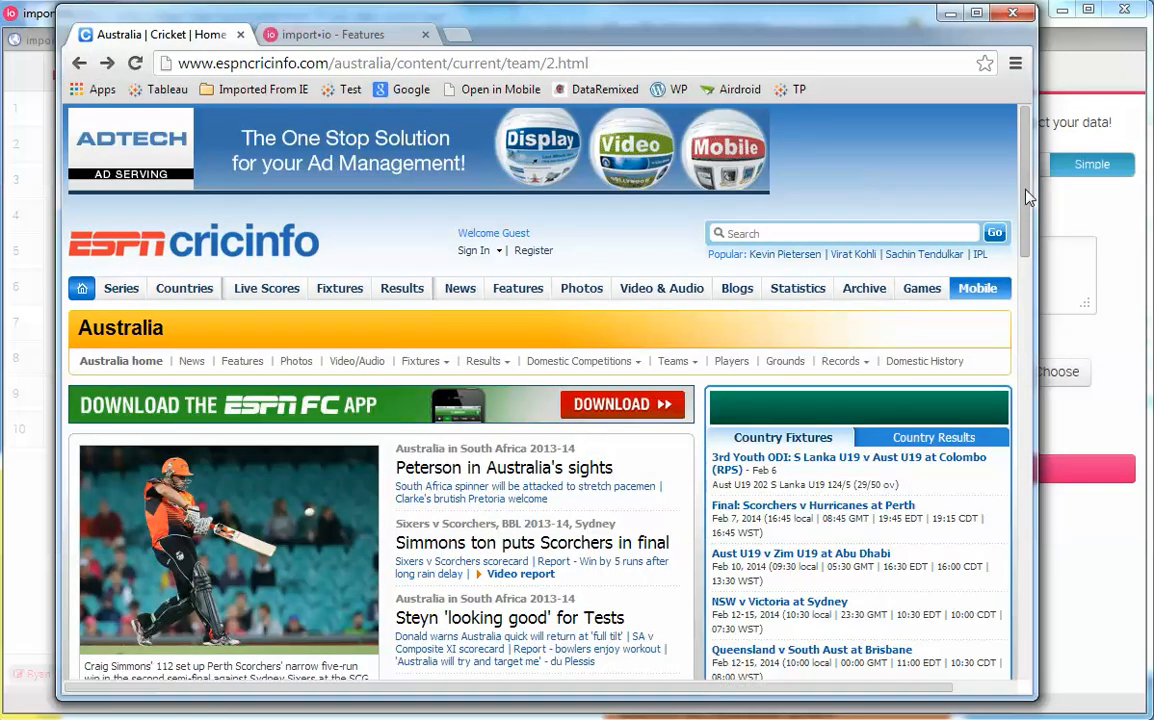
pyautogui.moveTo(1027, 200)
pyautogui.mouseDown()
pyautogui.moveTo(1027, 320)
pyautogui.moveTo(1025, 190)
pyautogui.mouseUp()
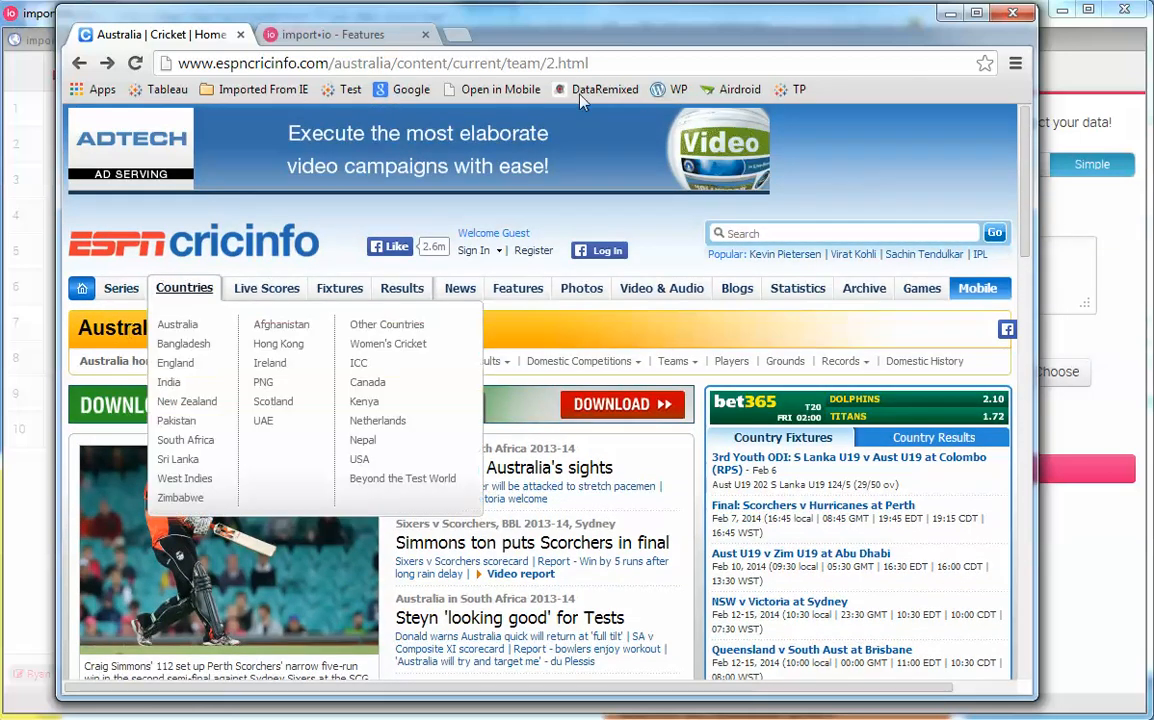
pyautogui.click(575, 60)
pyautogui.hotkey('ctrl', 'c')
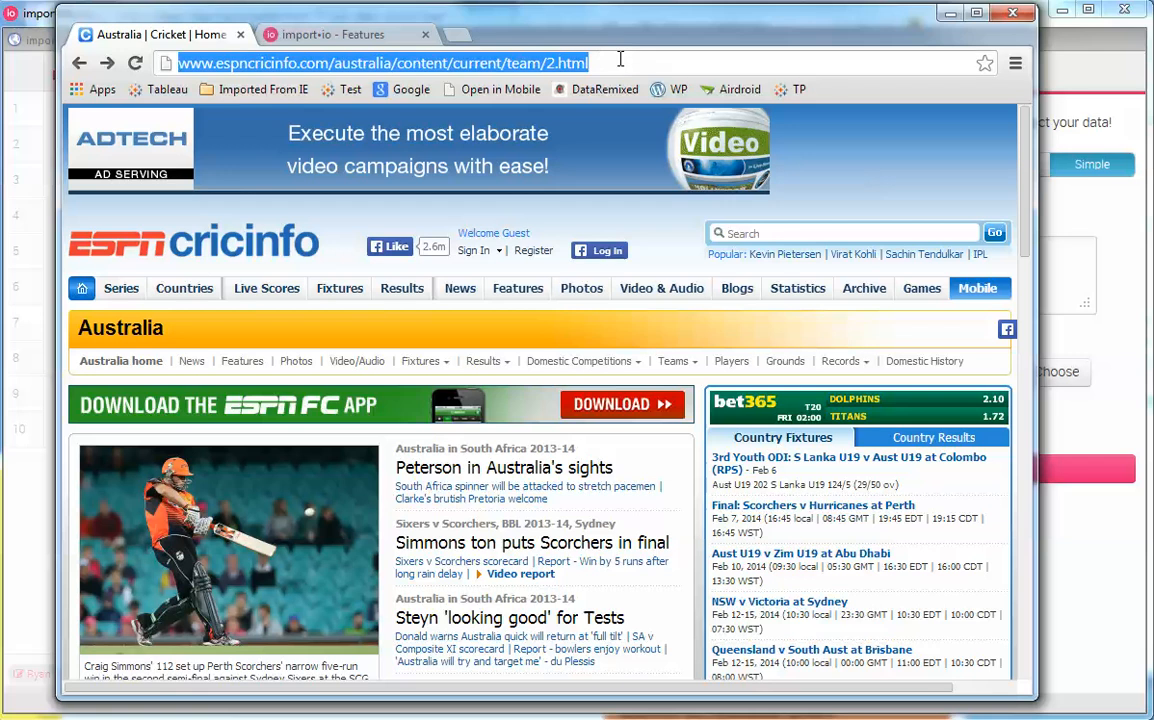
# Switch back to import.io and run the crawler from the copied Australia team URL with a page depth of 3
pyautogui.hotkey('alt', 'Tab')
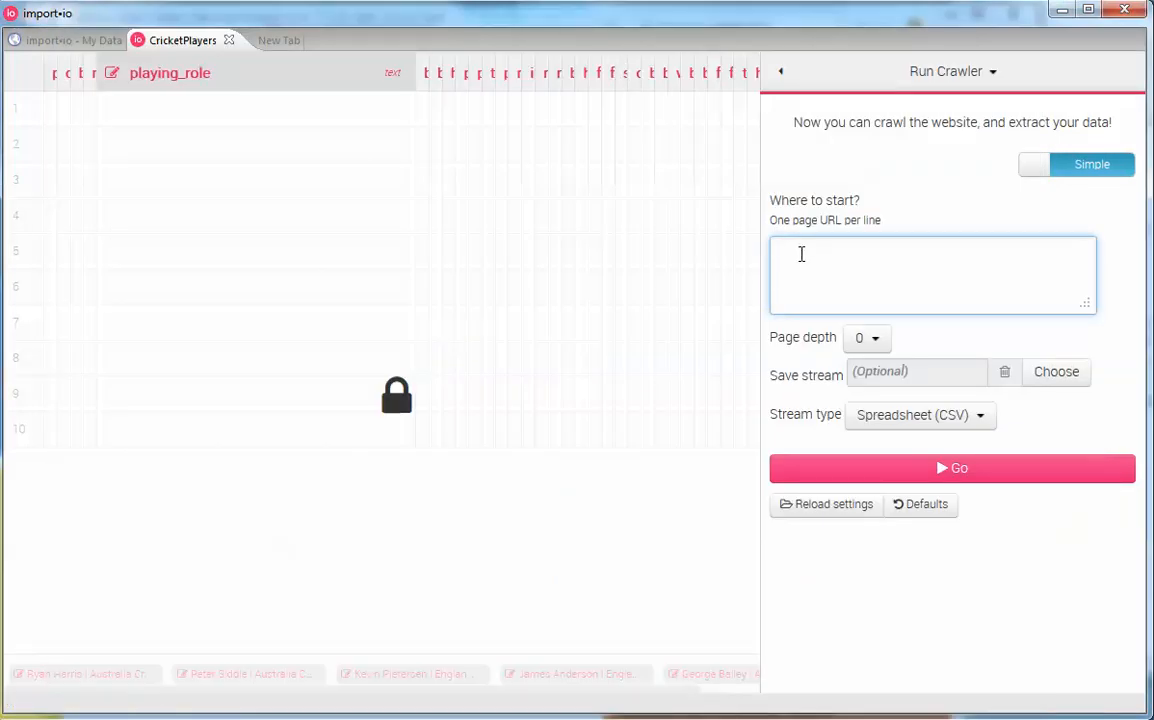
pyautogui.hotkey('ctrl', 'v')
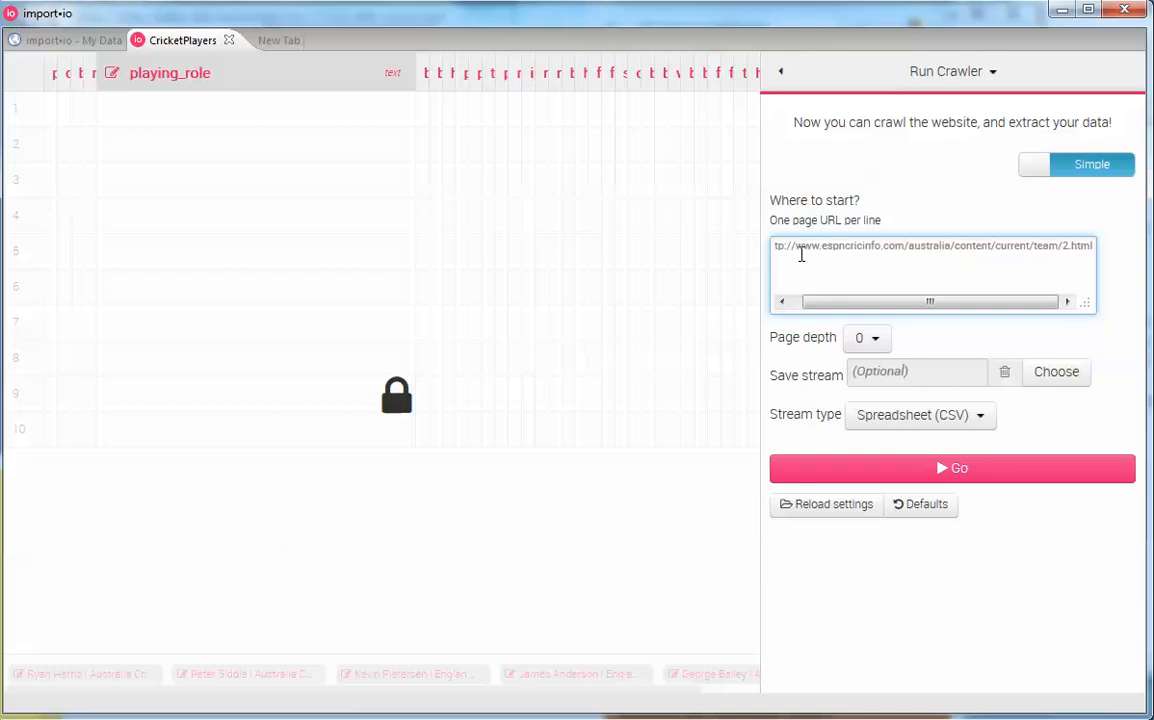
pyautogui.click(884, 346)
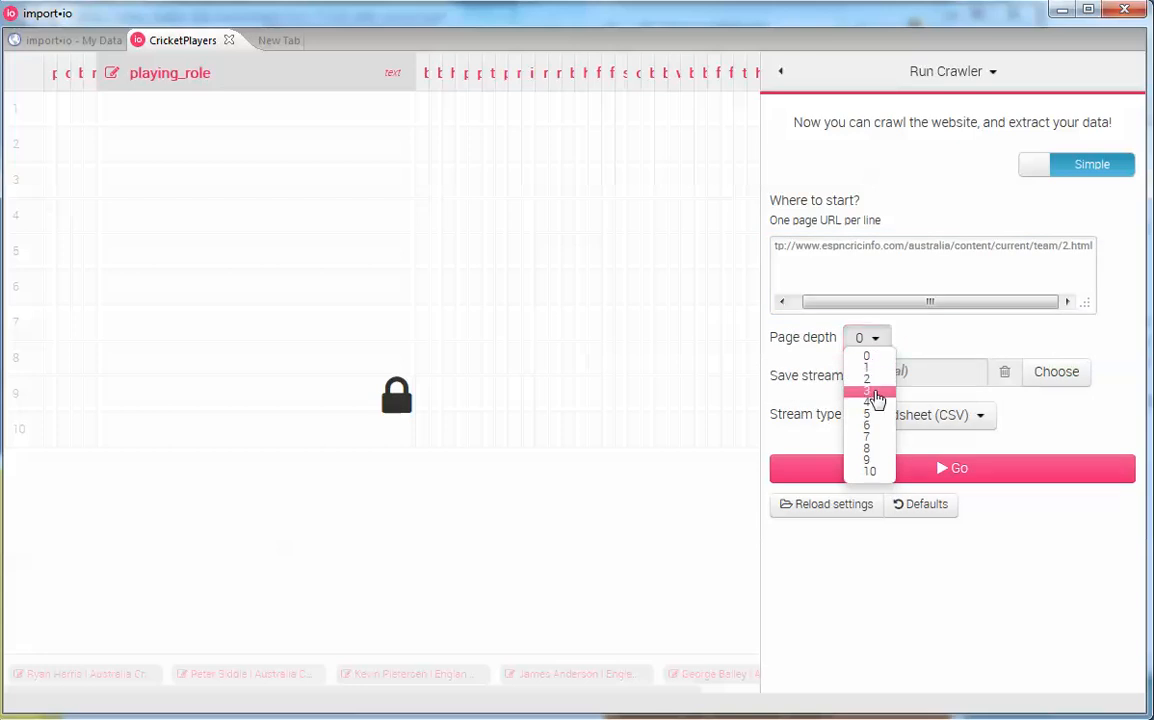
pyautogui.click(876, 396)
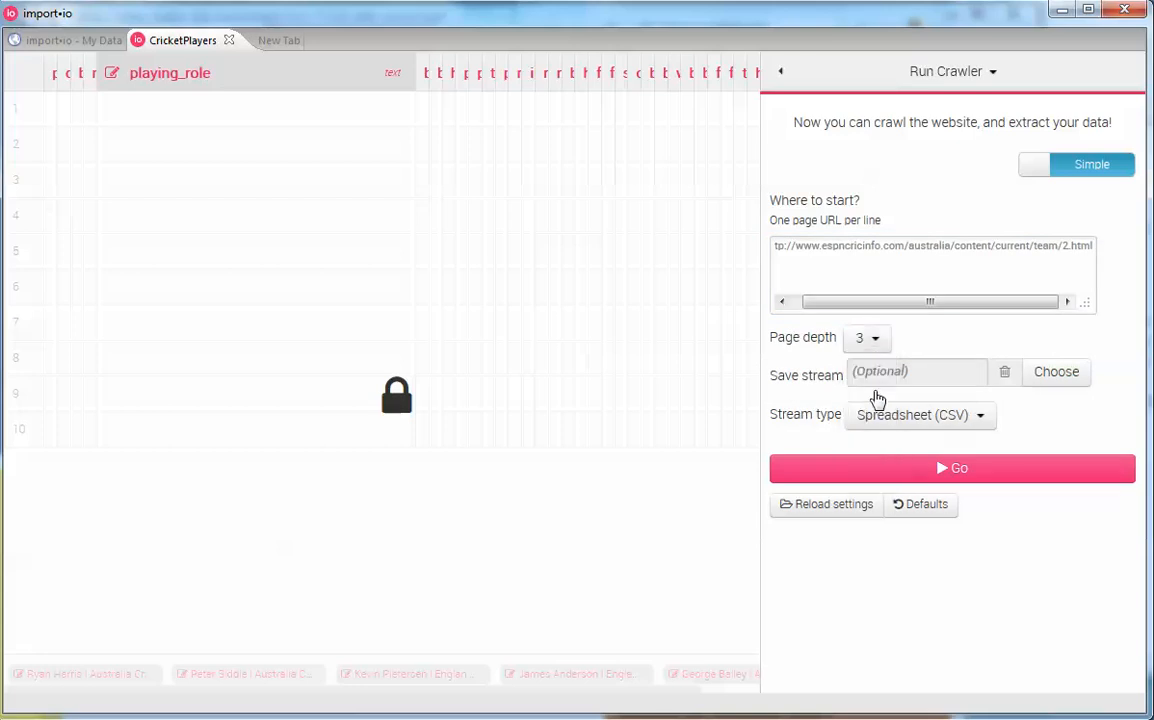
pyautogui.click(956, 482)
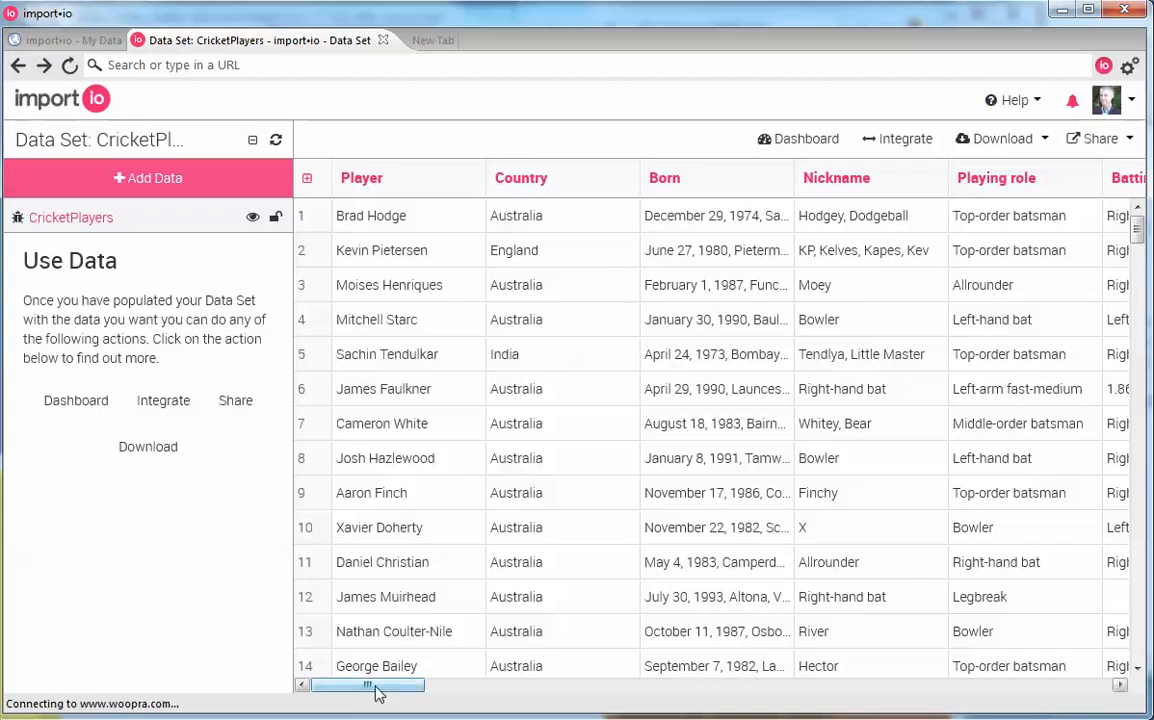
# Review the crawled CricketPlayers data set and download it as an Excel file named "cricket web crawl" in the 00 Temp library
pyautogui.moveTo(379, 688); pyautogui.dragTo(909, 681)
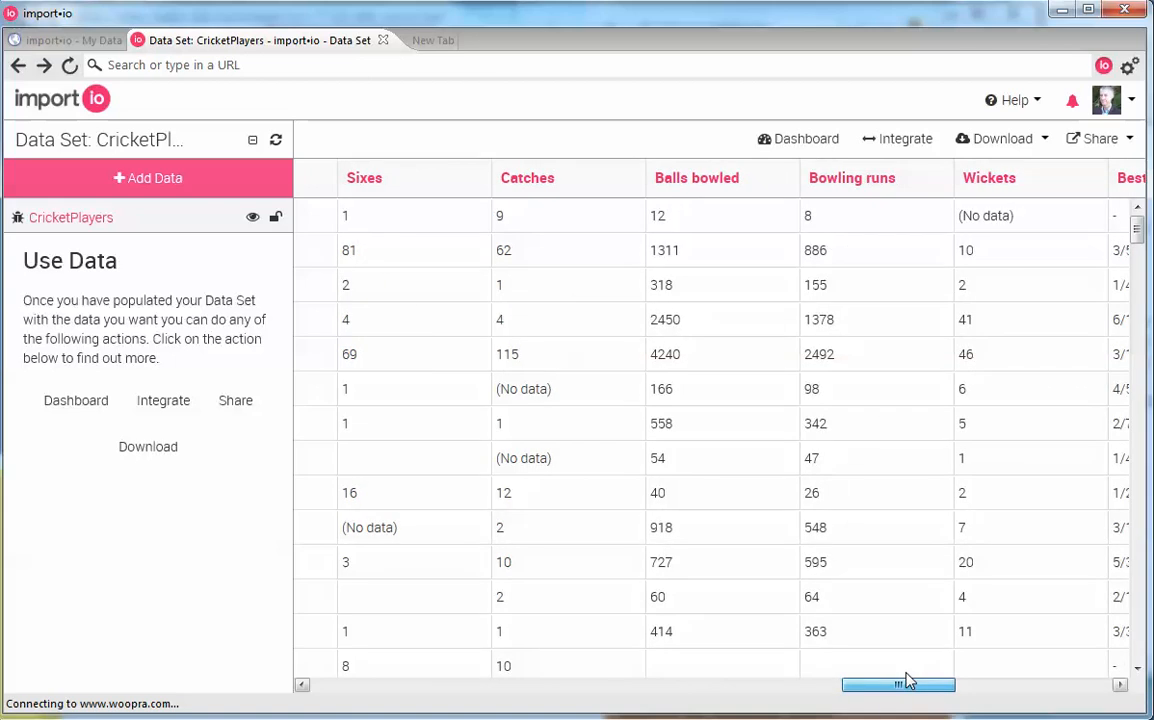
pyautogui.click(1045, 142)
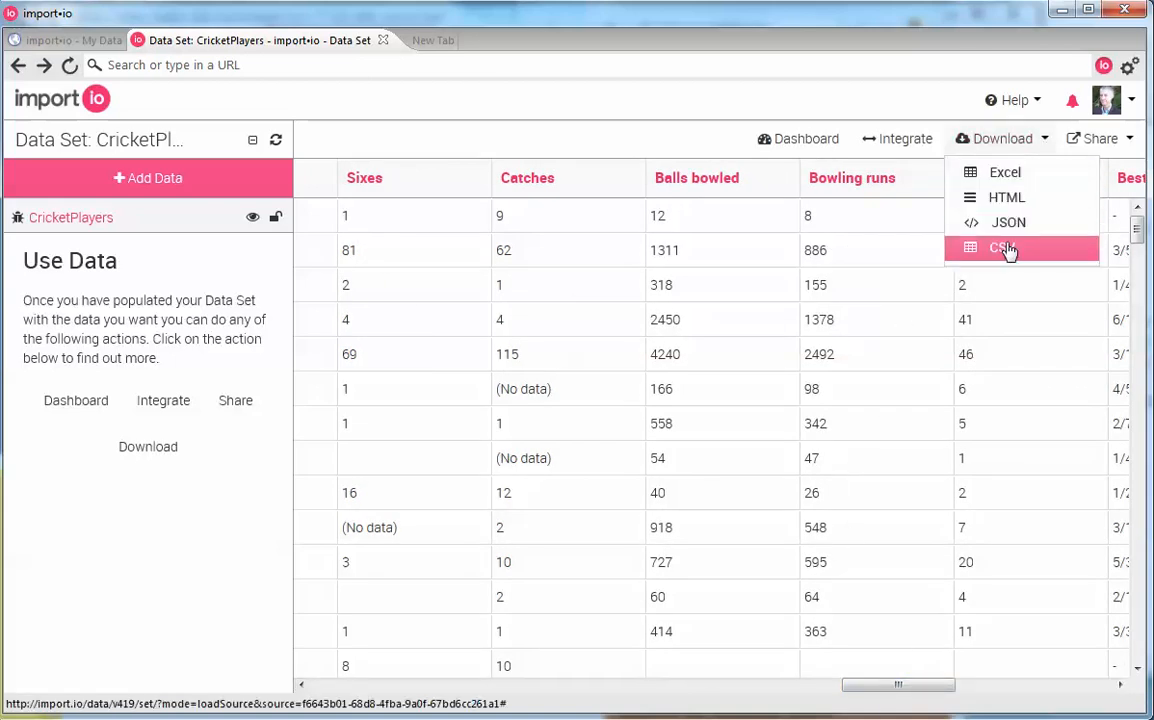
pyautogui.click(1003, 176)
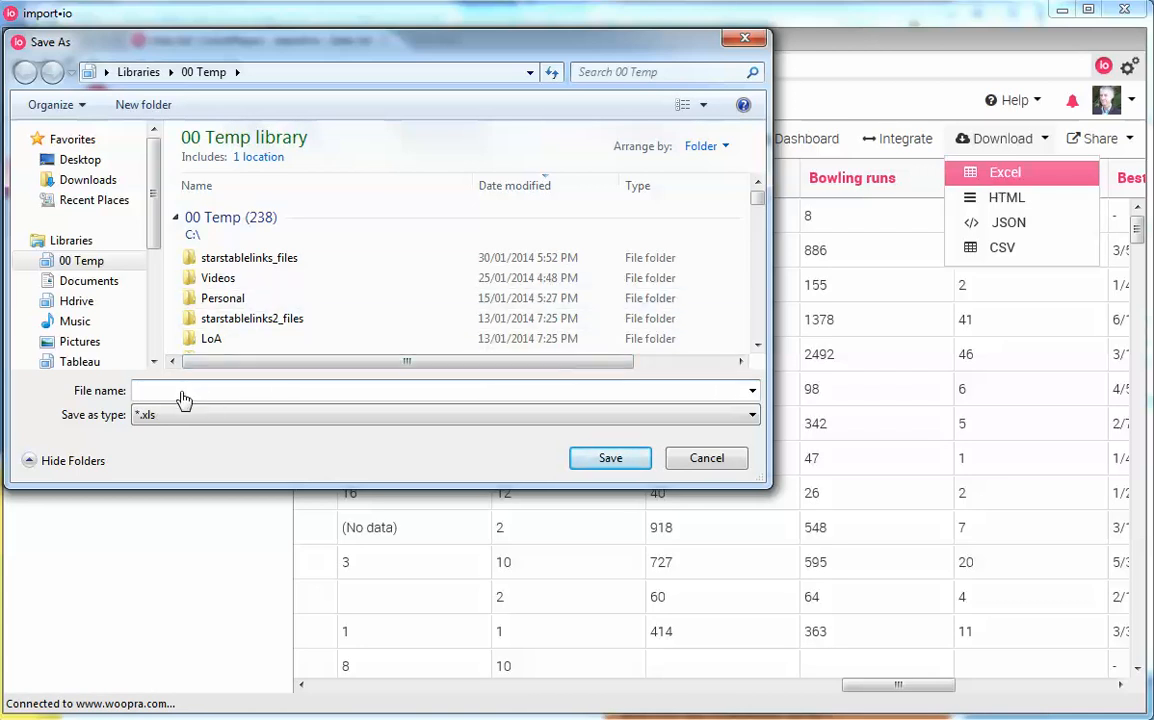
pyautogui.write('cricket ')
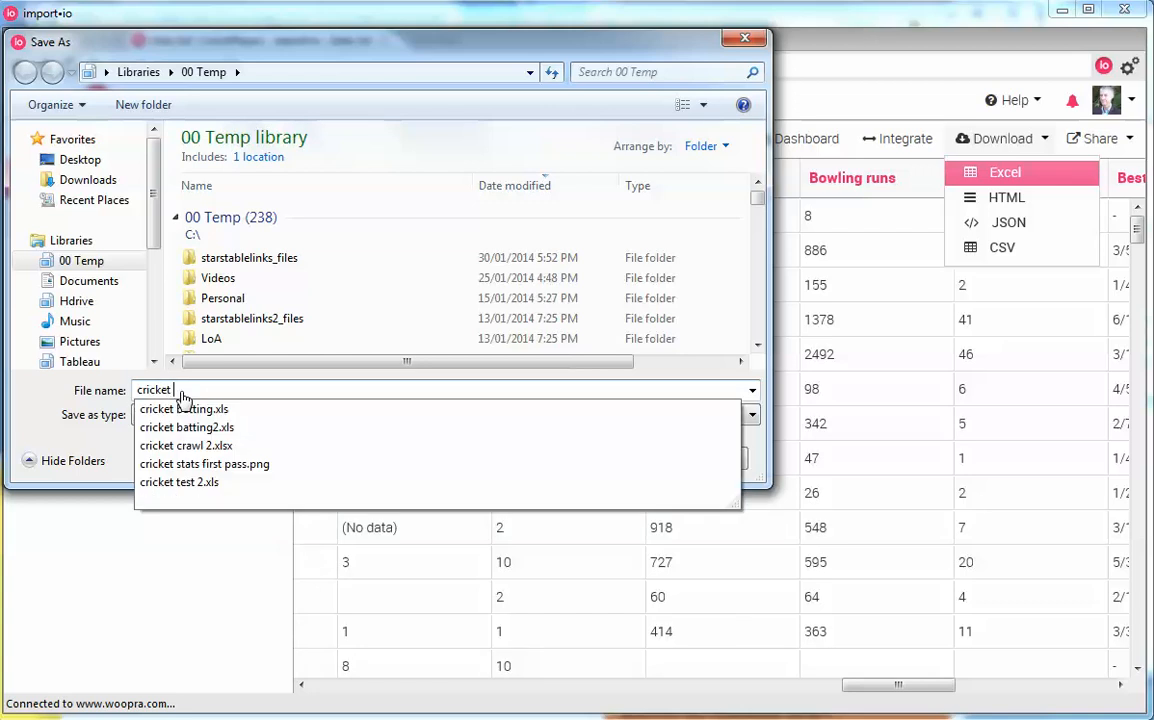
pyautogui.write('web crawl')
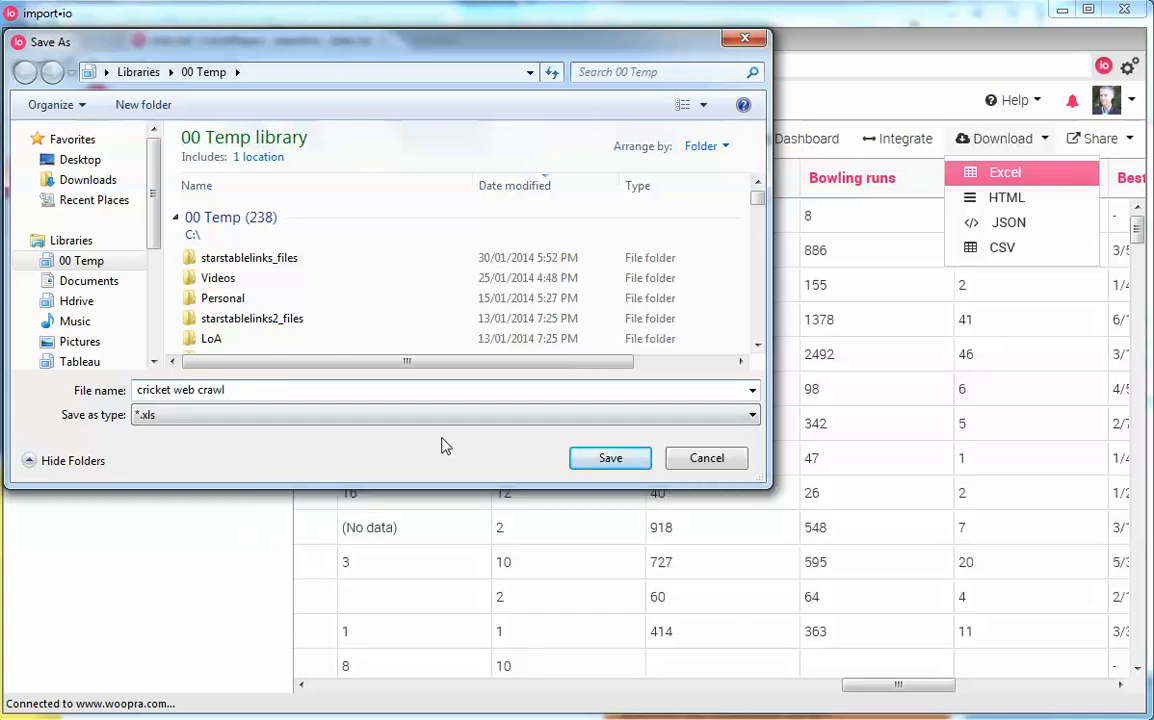
pyautogui.click(588, 466)
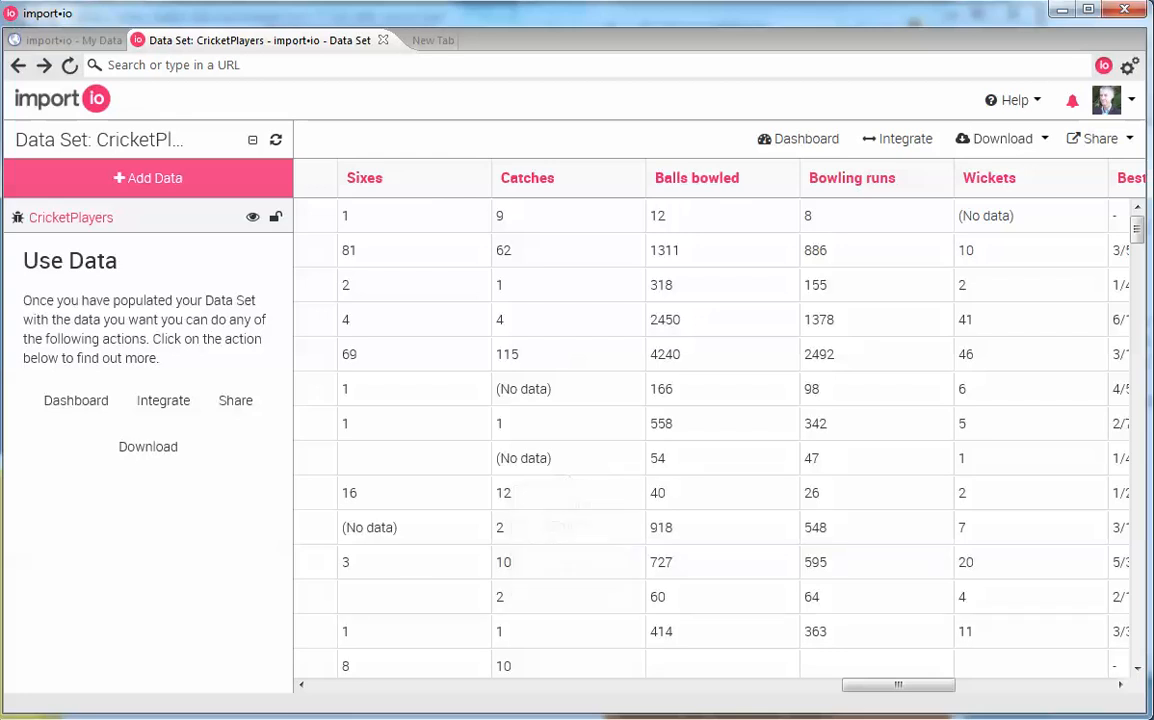
# Switch to the 00 Temp folder in Windows Explorer and open cricket web crawl in Excel despite the file format mismatch
pyautogui.hotkey('alt', 'Tab')
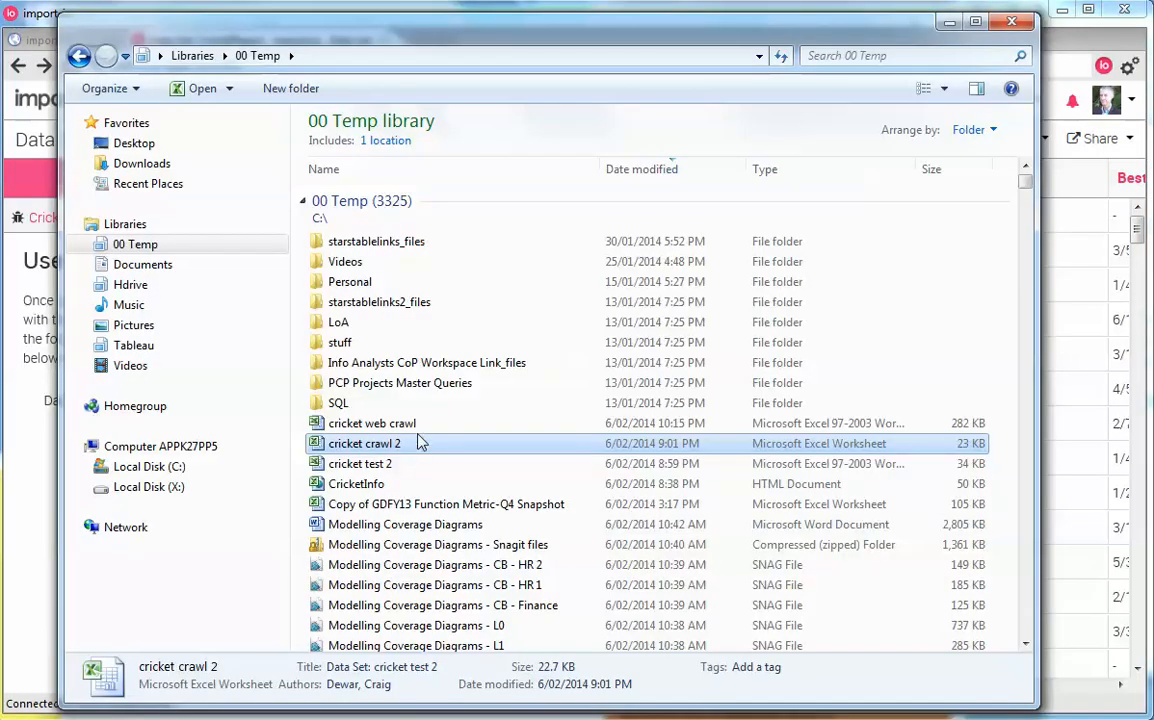
pyautogui.doubleClick(420, 428)
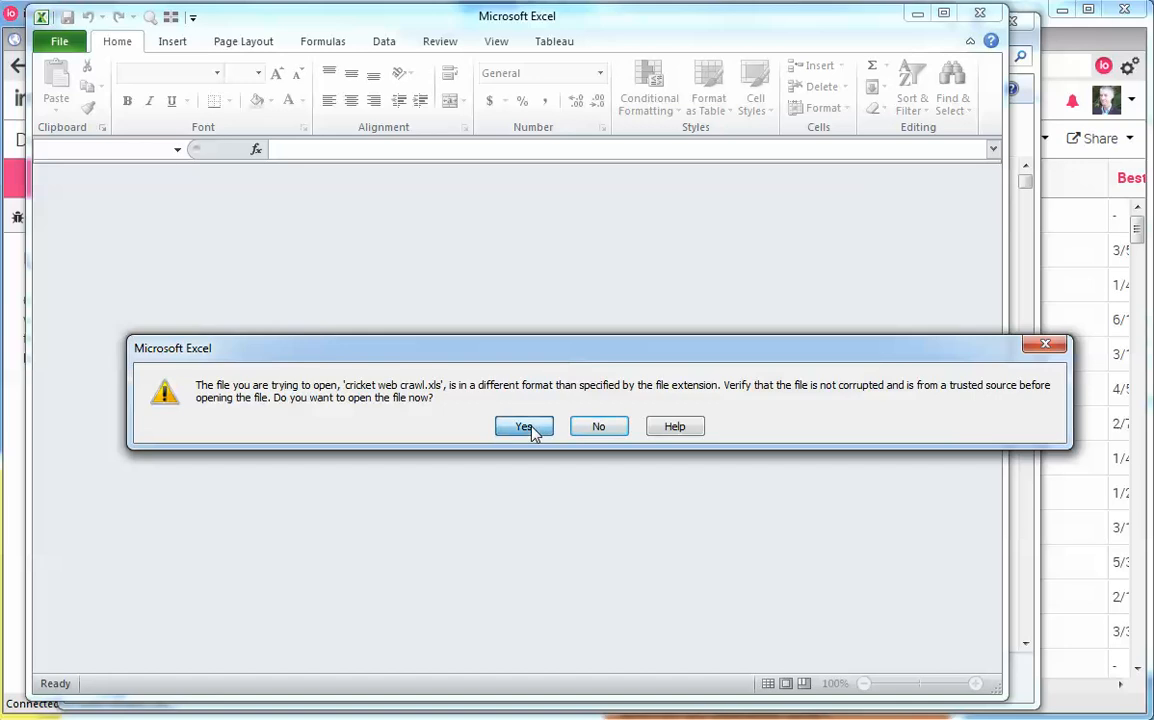
pyautogui.click(530, 427)
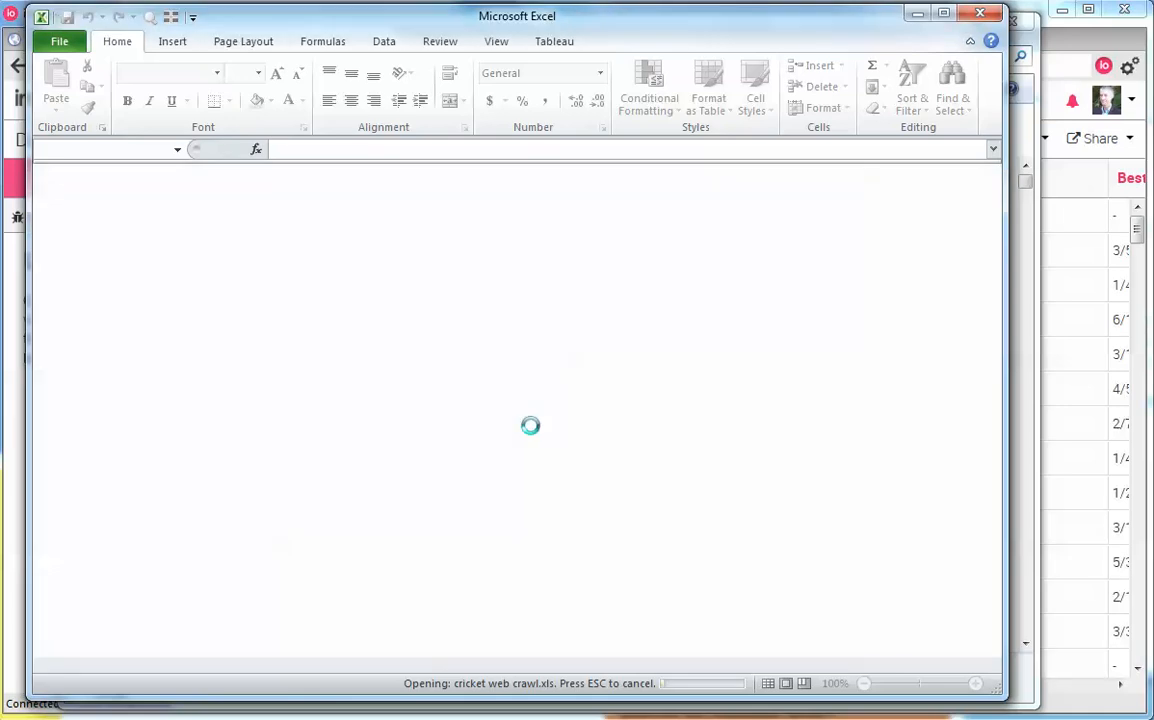
pyautogui.click(1150, 719)
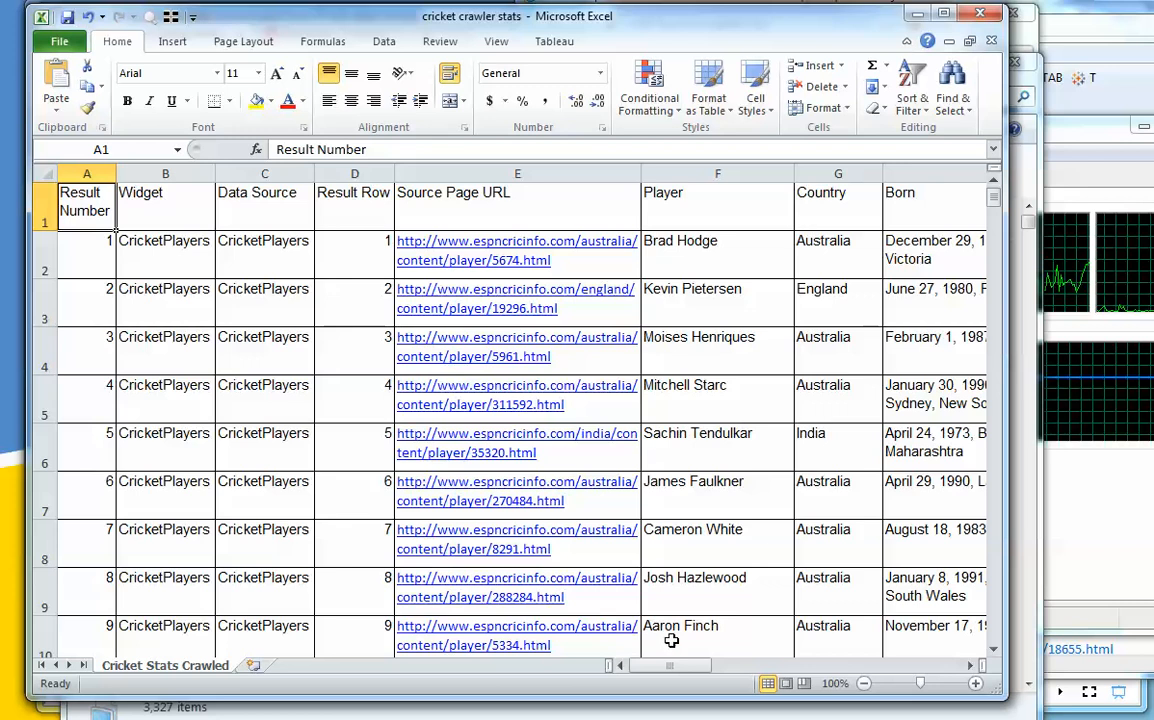
# Examine the crawled columns of the cricket crawler stats workbook through to Highest score, and switch to the 00 Temp folder
pyautogui.moveTo(670, 675)
pyautogui.mouseDown()
pyautogui.moveTo(773, 677)
pyautogui.moveTo(667, 668)
pyautogui.mouseUp()
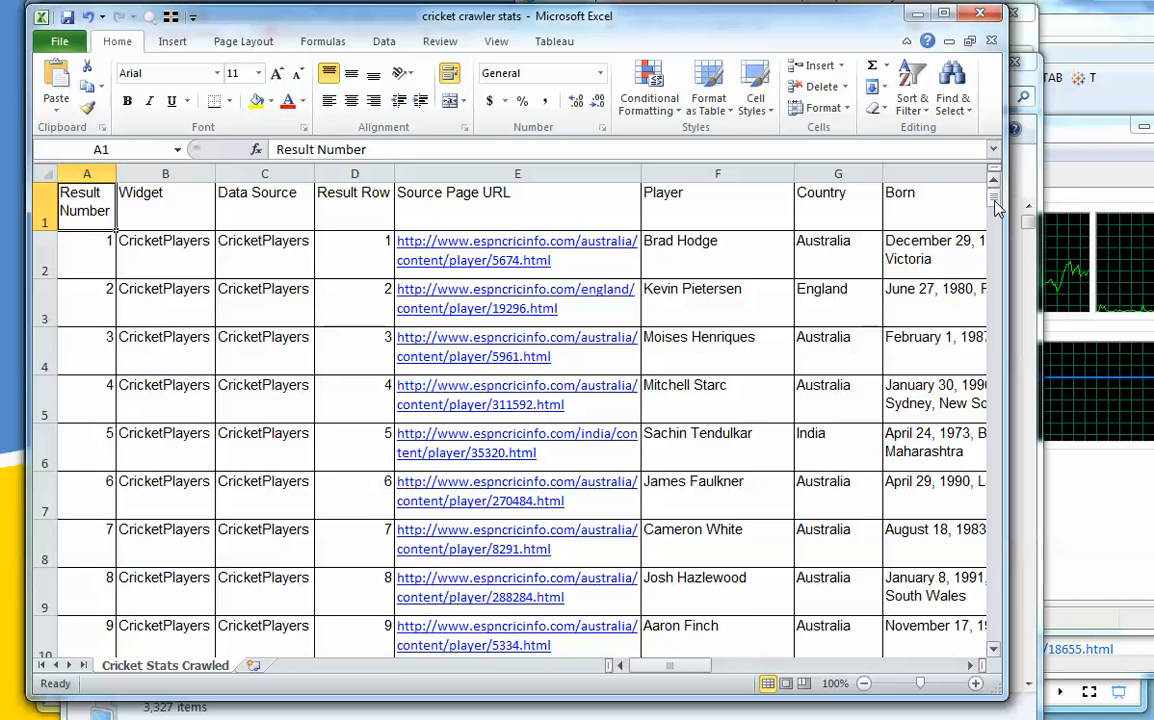
pyautogui.click(791, 666)
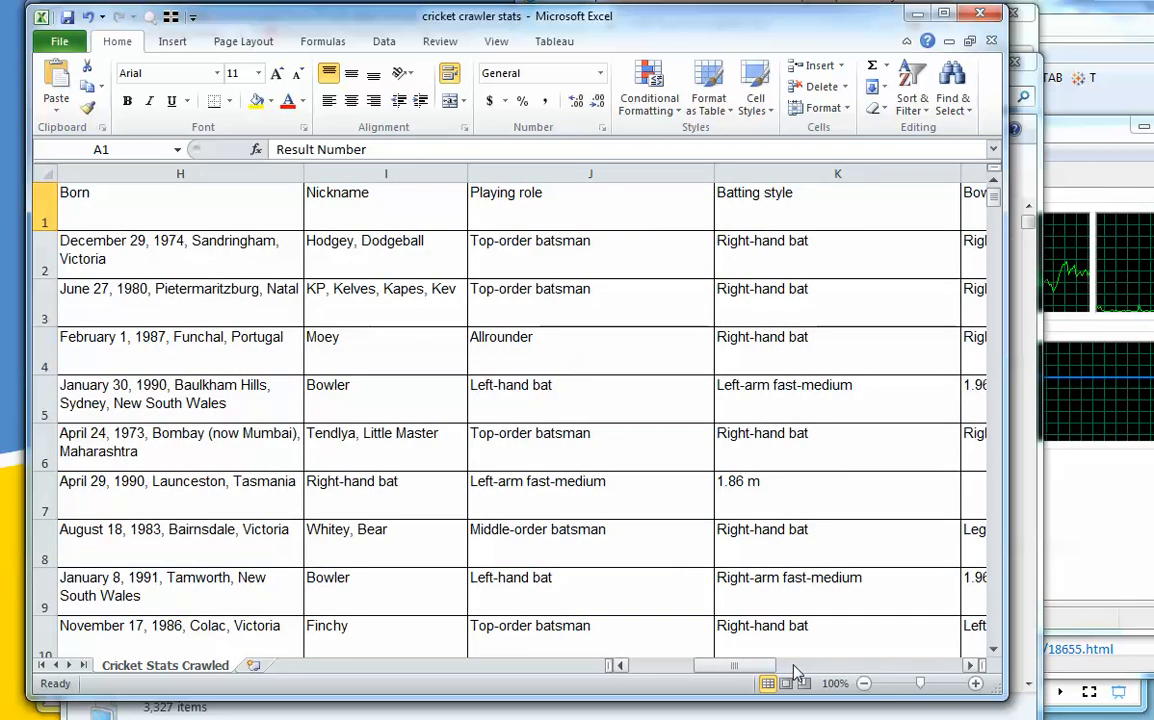
pyautogui.click(842, 666)
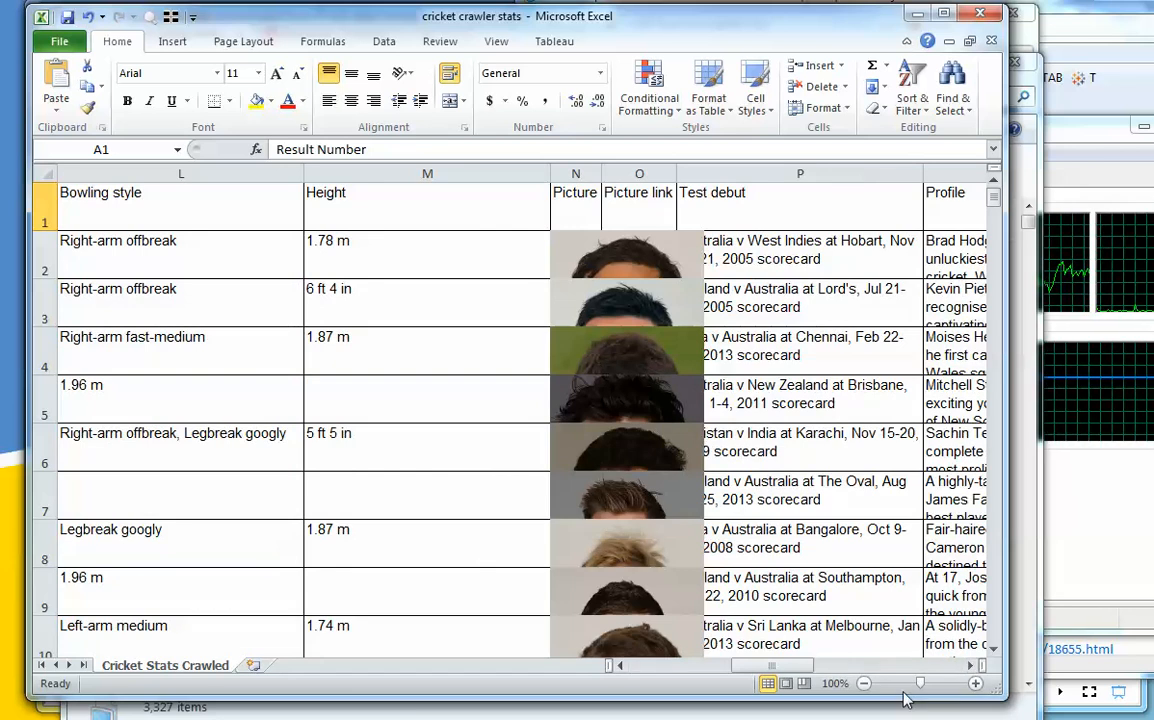
pyautogui.click(891, 667)
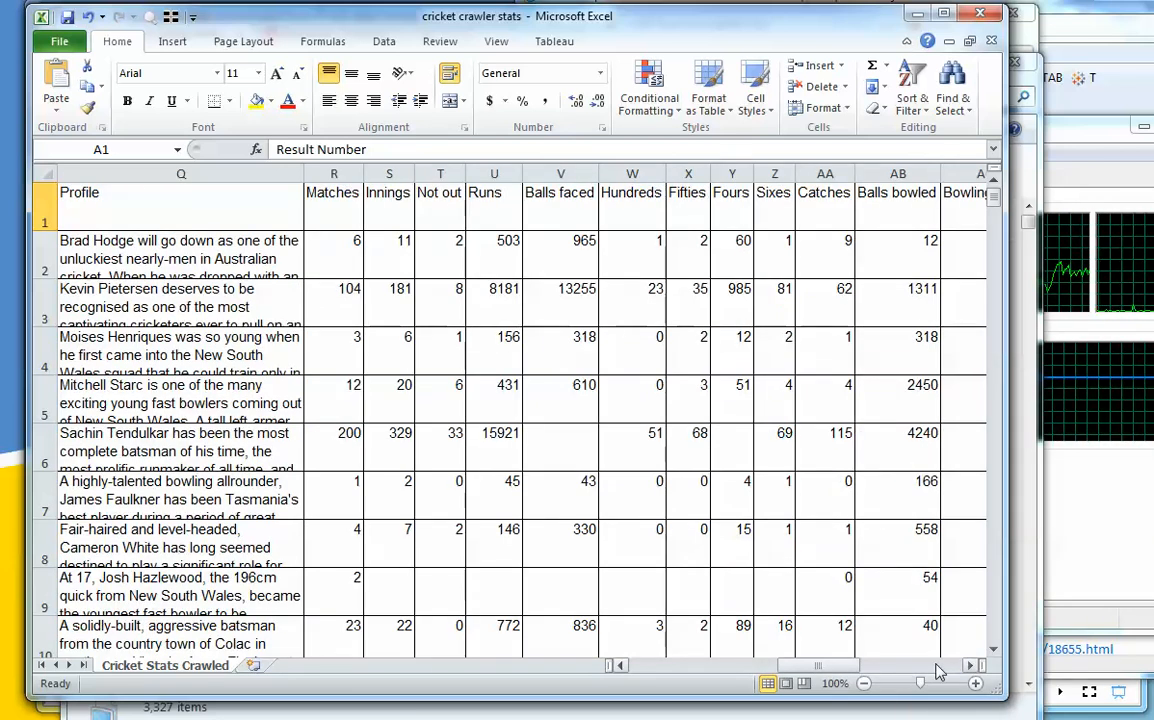
pyautogui.click(929, 667)
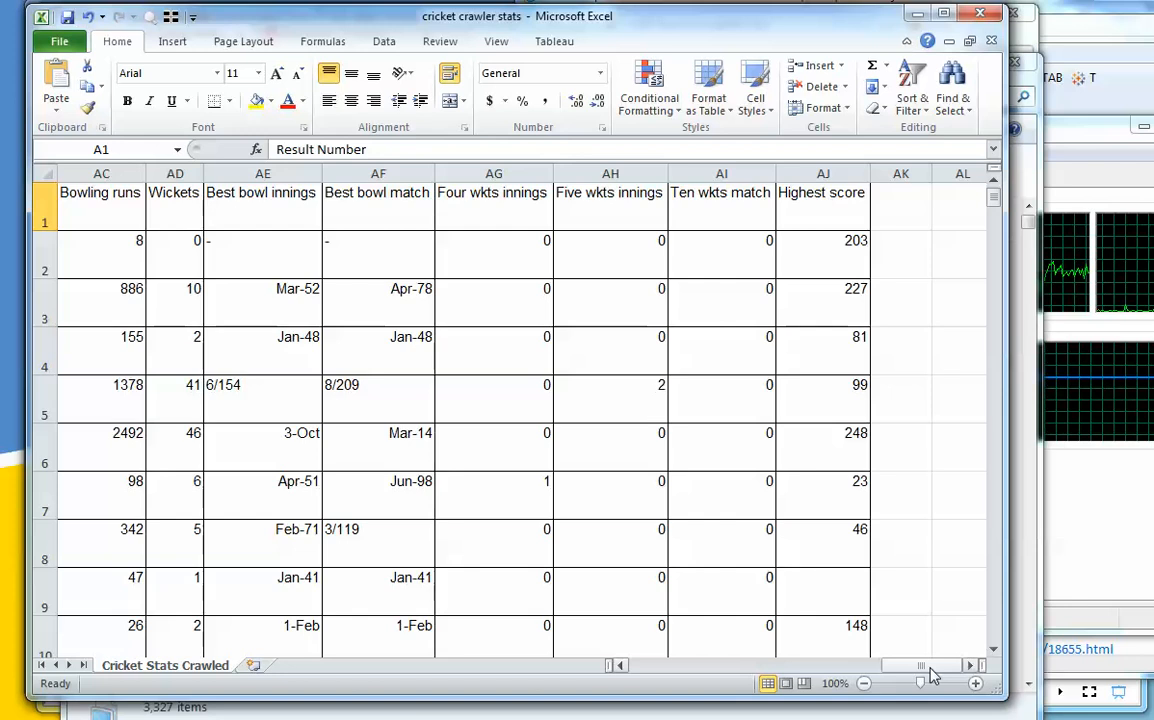
pyautogui.hotkey('alt', 'Tab')
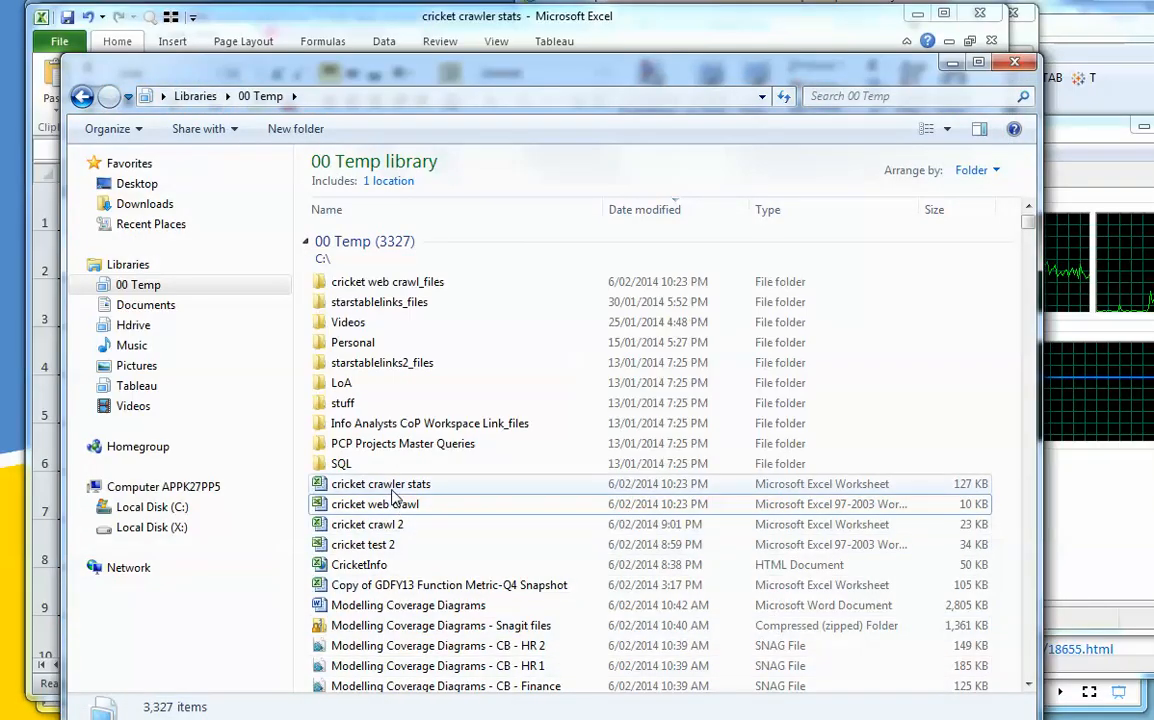
# Open the cricket crawler stats file in Tableau and connect to its Cricket Stats Crawled worksheet, with field names in the first row
pyautogui.rightClick(392, 488)
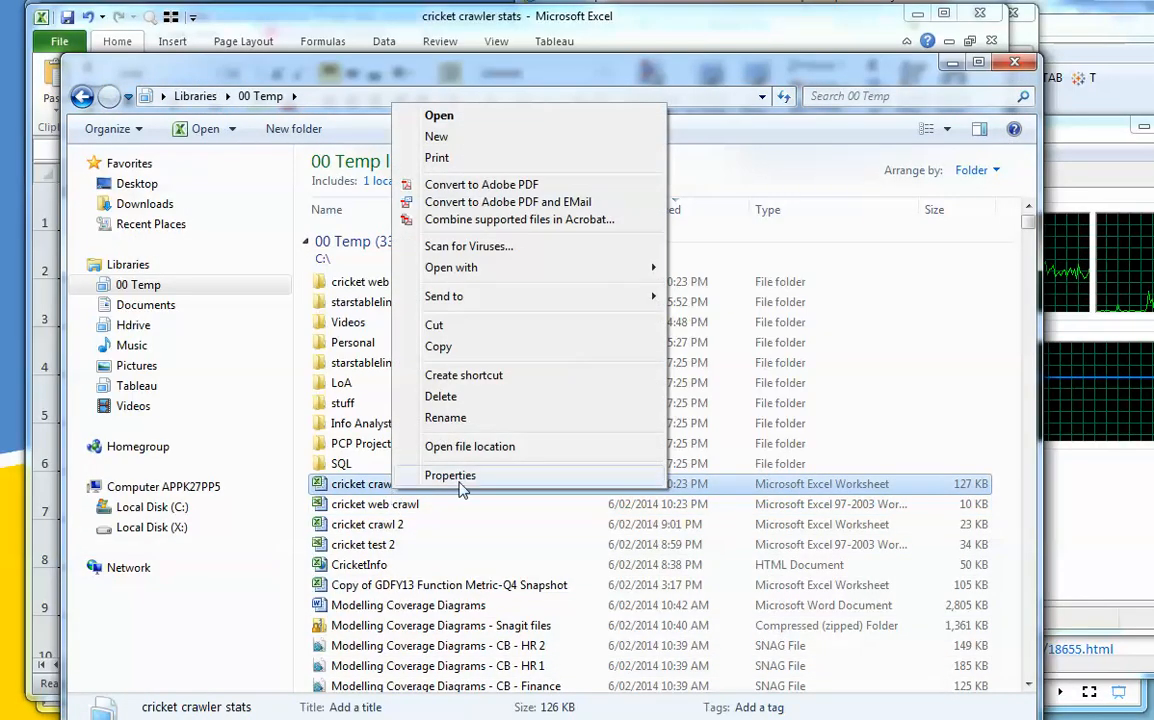
pyautogui.moveTo(597, 277)
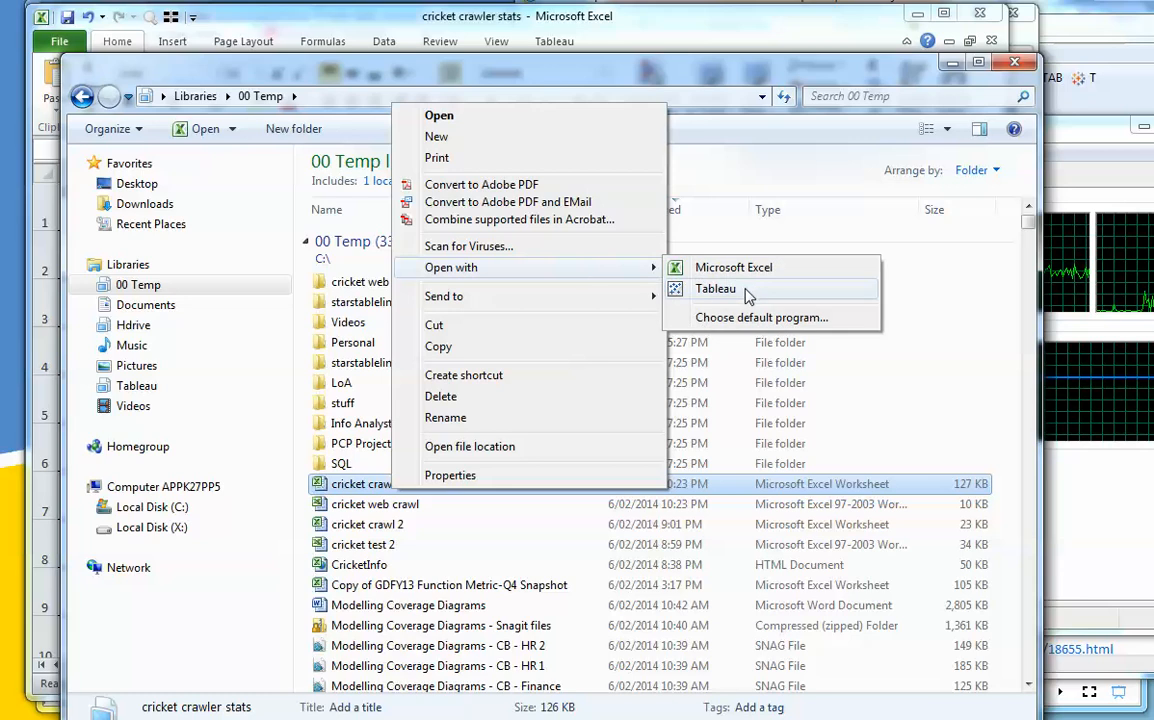
pyautogui.click(747, 292)
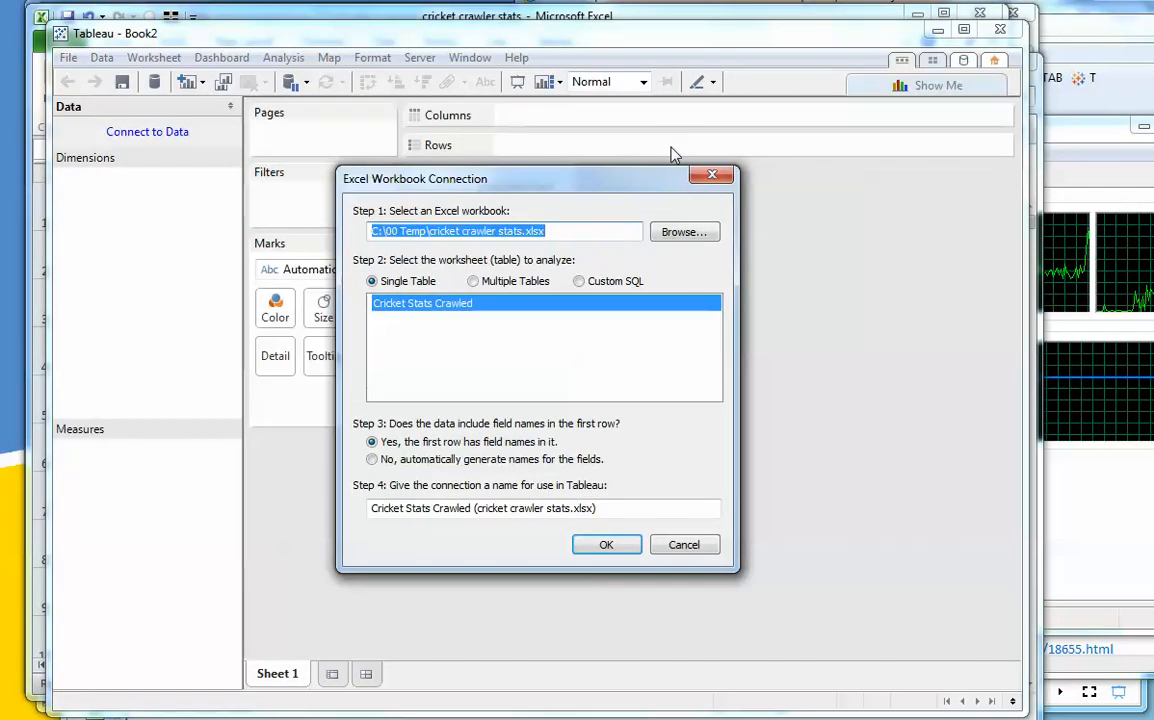
pyautogui.click(606, 544)
pyautogui.click(477, 292)
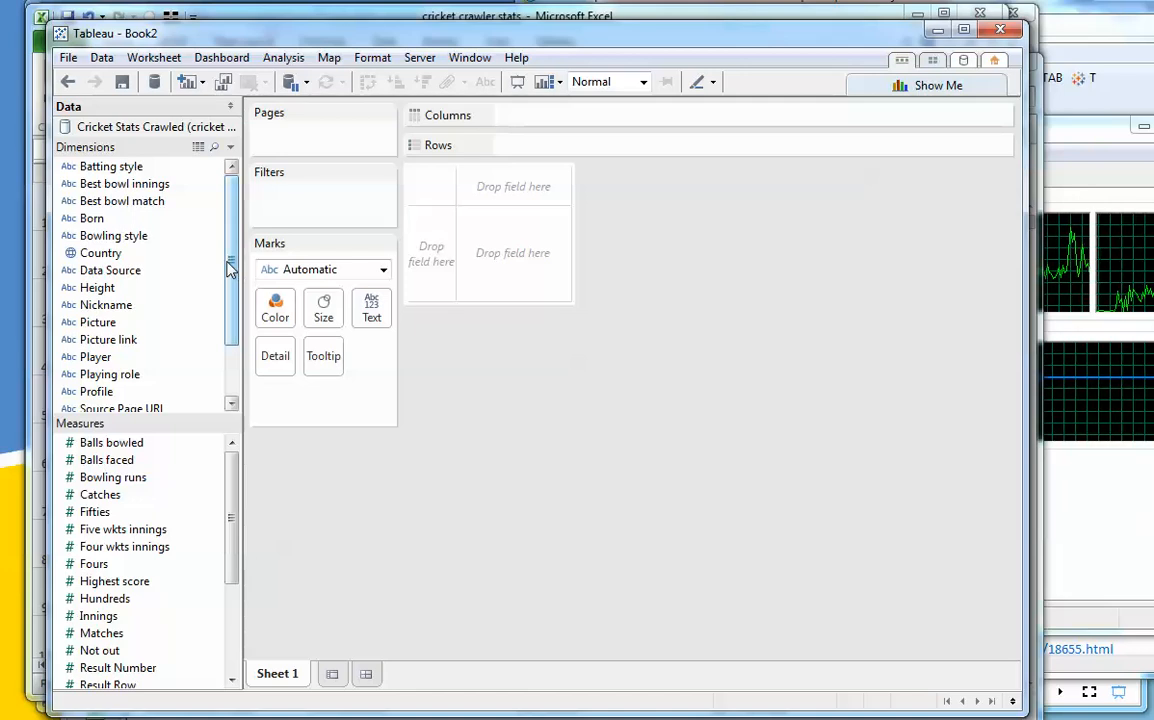
# Build a text table of total Runs with Country on the rows
pyautogui.moveTo(229, 268); pyautogui.dragTo(229, 320)
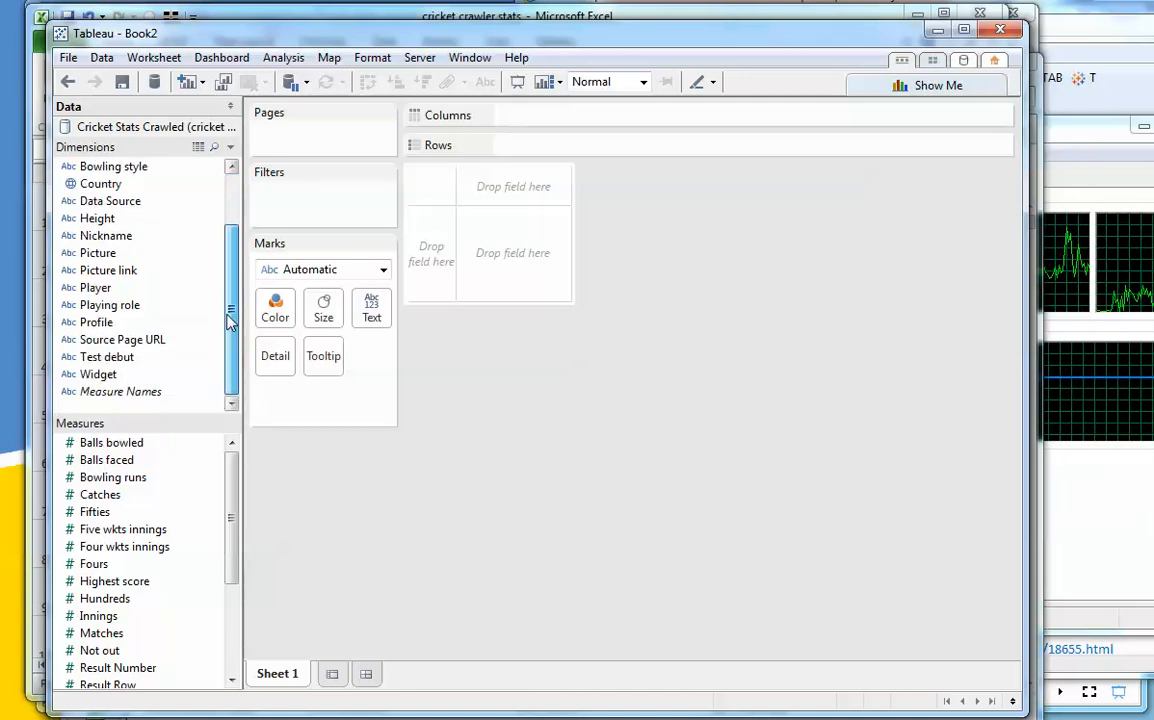
pyautogui.moveTo(232, 316); pyautogui.dragTo(232, 303)
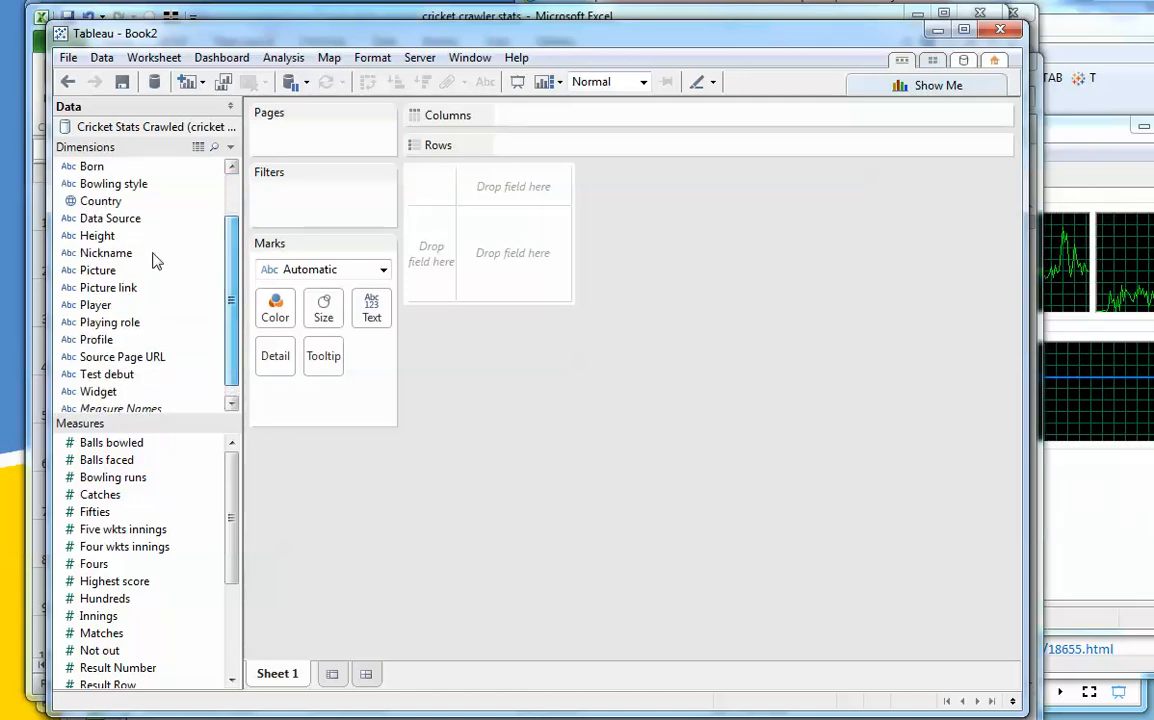
pyautogui.moveTo(103, 201); pyautogui.dragTo(522, 147)
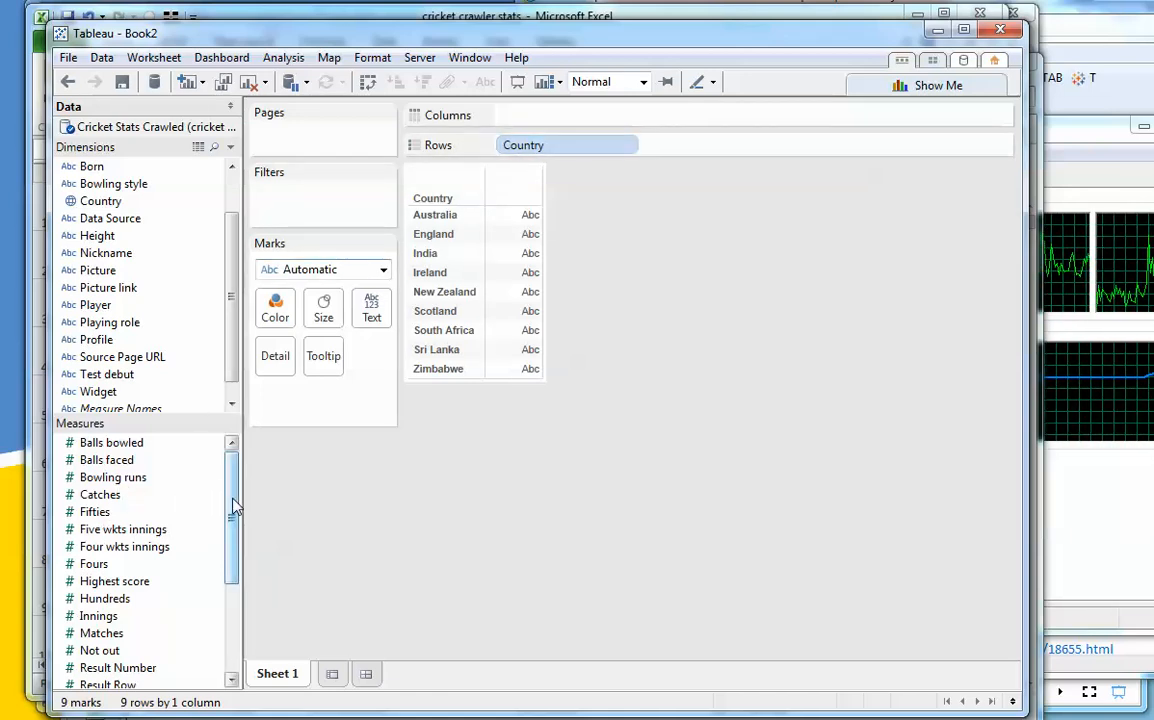
pyautogui.moveTo(233, 508); pyautogui.dragTo(226, 556)
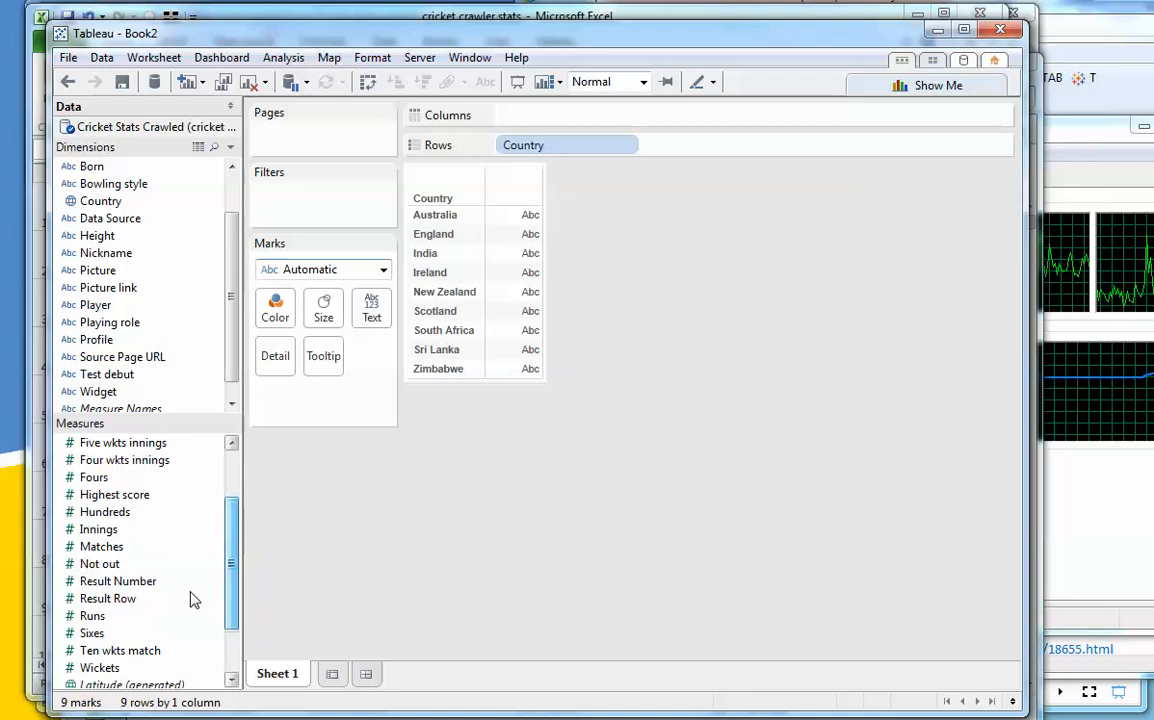
pyautogui.doubleClick(103, 618)
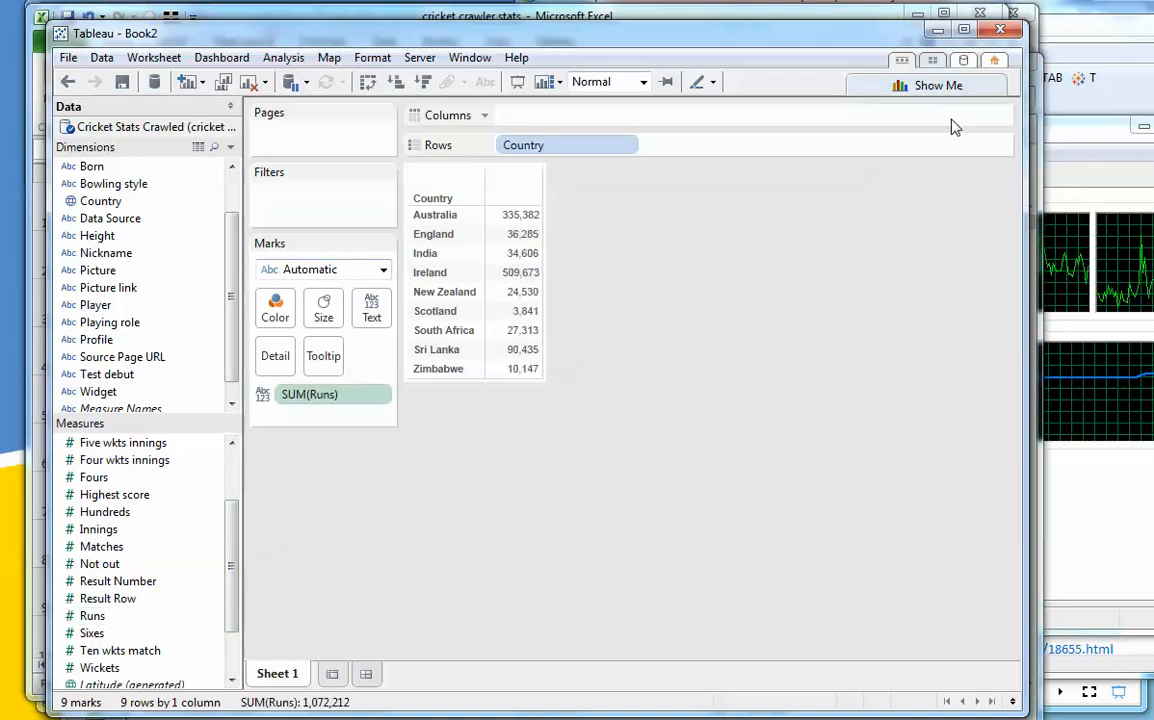
# Convert the Runs by Country table into a symbol map and colour the marks by Country
pyautogui.click(953, 85)
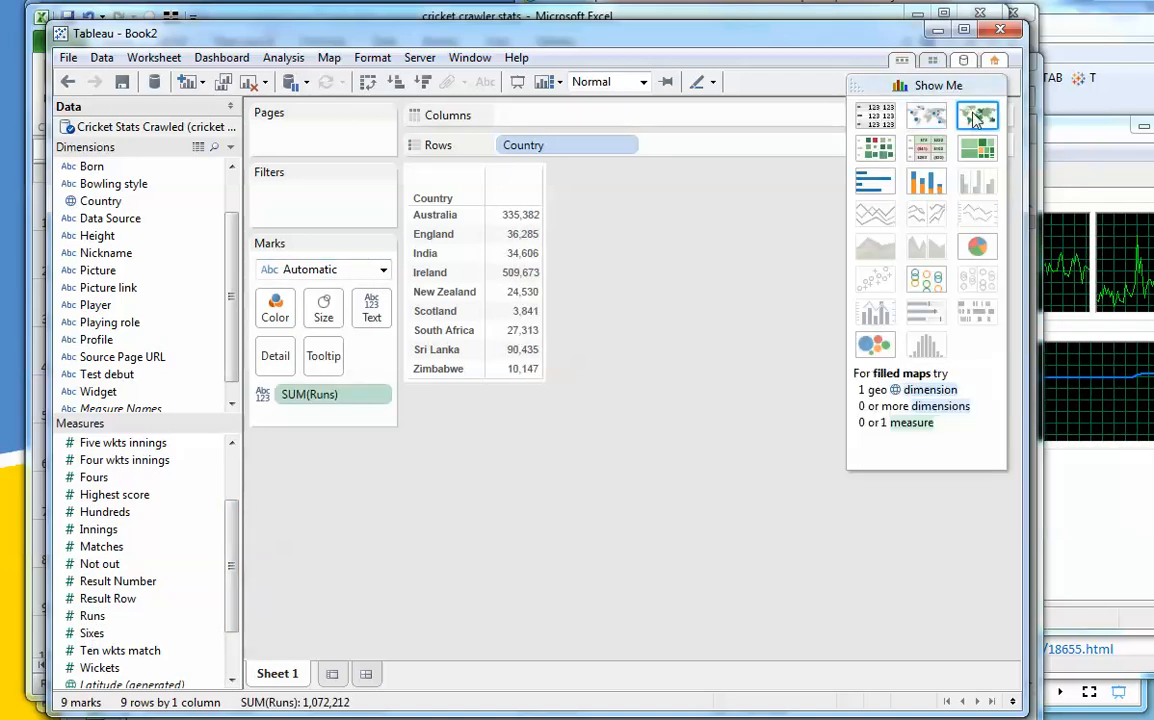
pyautogui.click(926, 116)
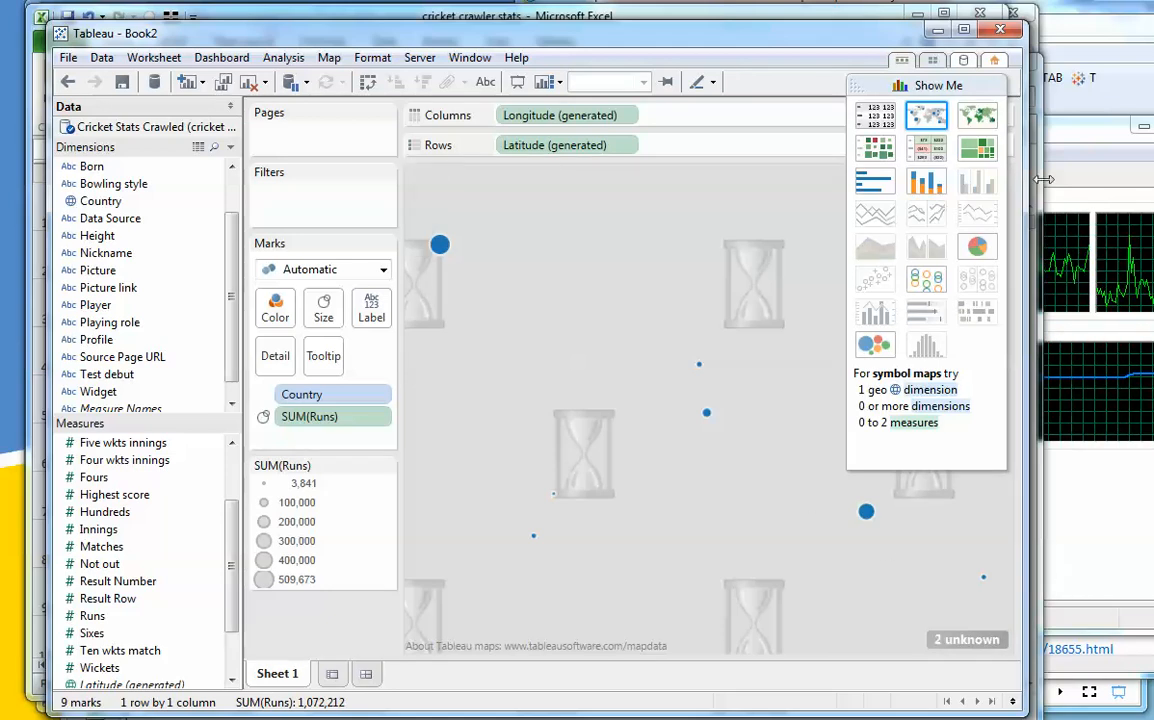
pyautogui.click(950, 85)
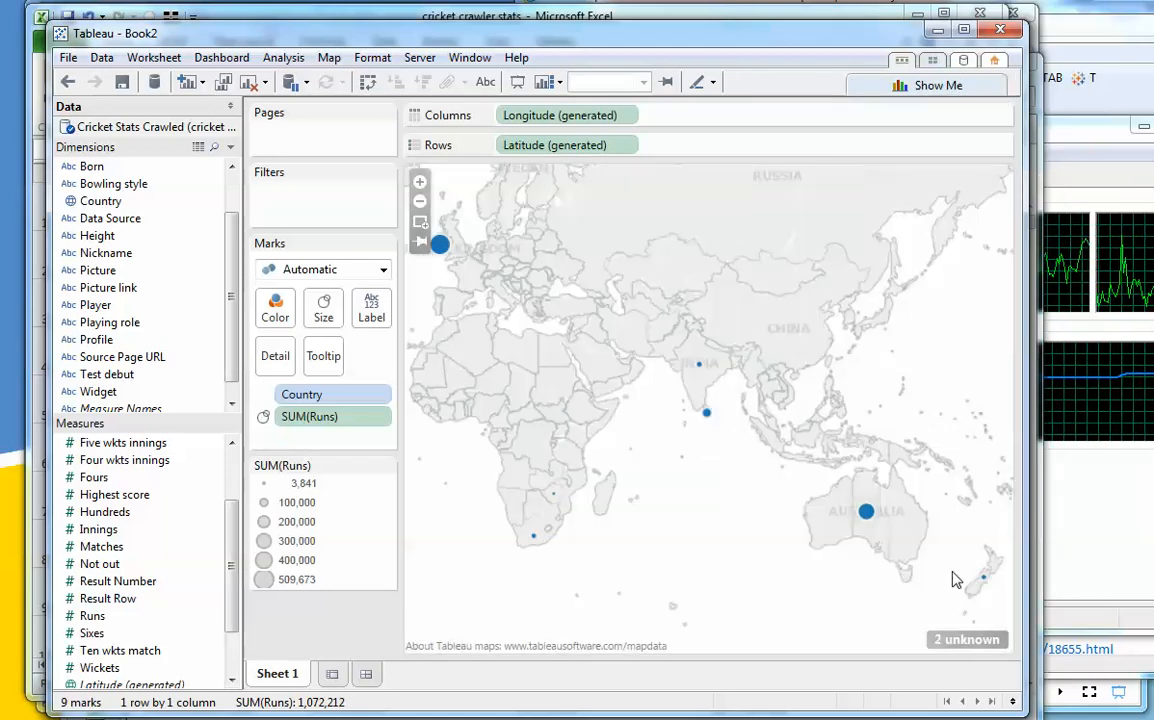
pyautogui.moveTo(325, 394); pyautogui.dragTo(276, 304)
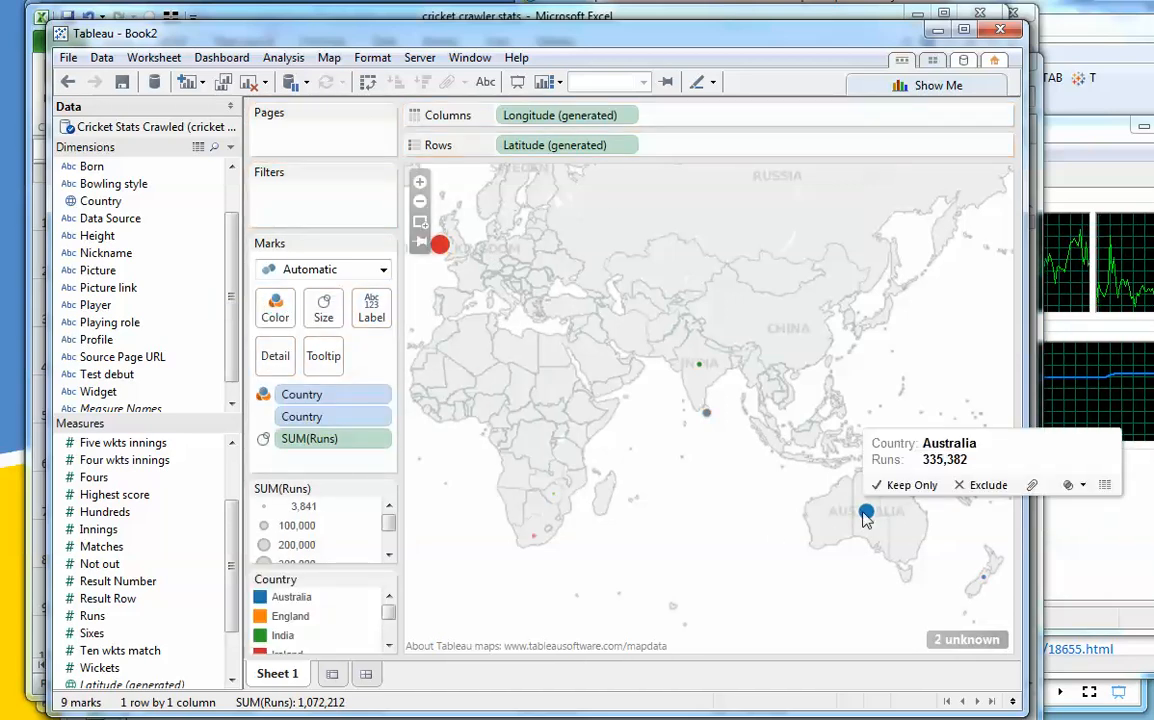
# Add a new worksheet and plot Country on a map with a separate row for each Player
pyautogui.click(334, 674)
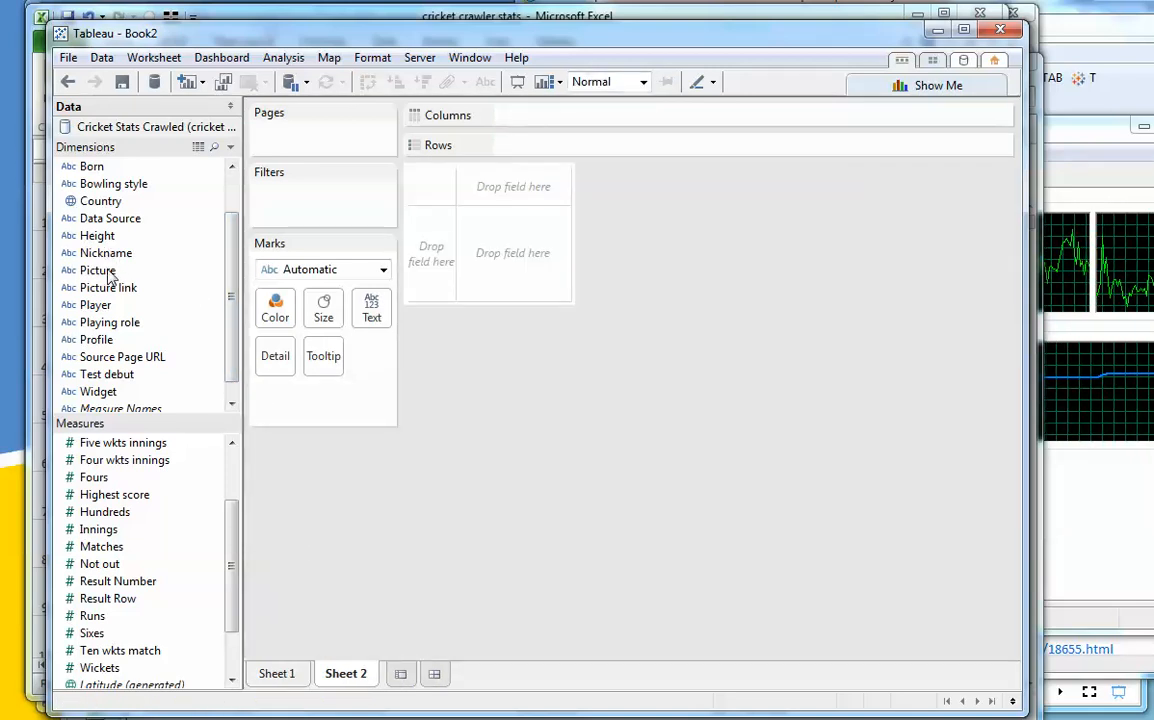
pyautogui.moveTo(101, 202); pyautogui.dragTo(555, 119)
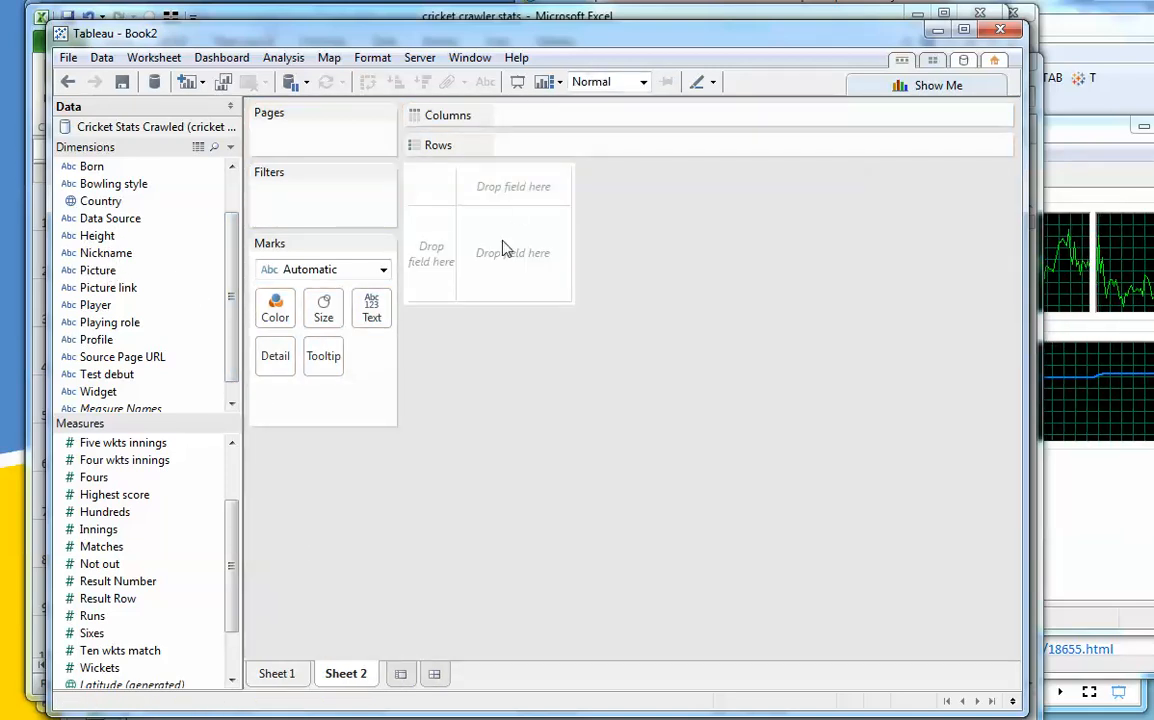
pyautogui.doubleClick(95, 201)
pyautogui.doubleClick(96, 304)
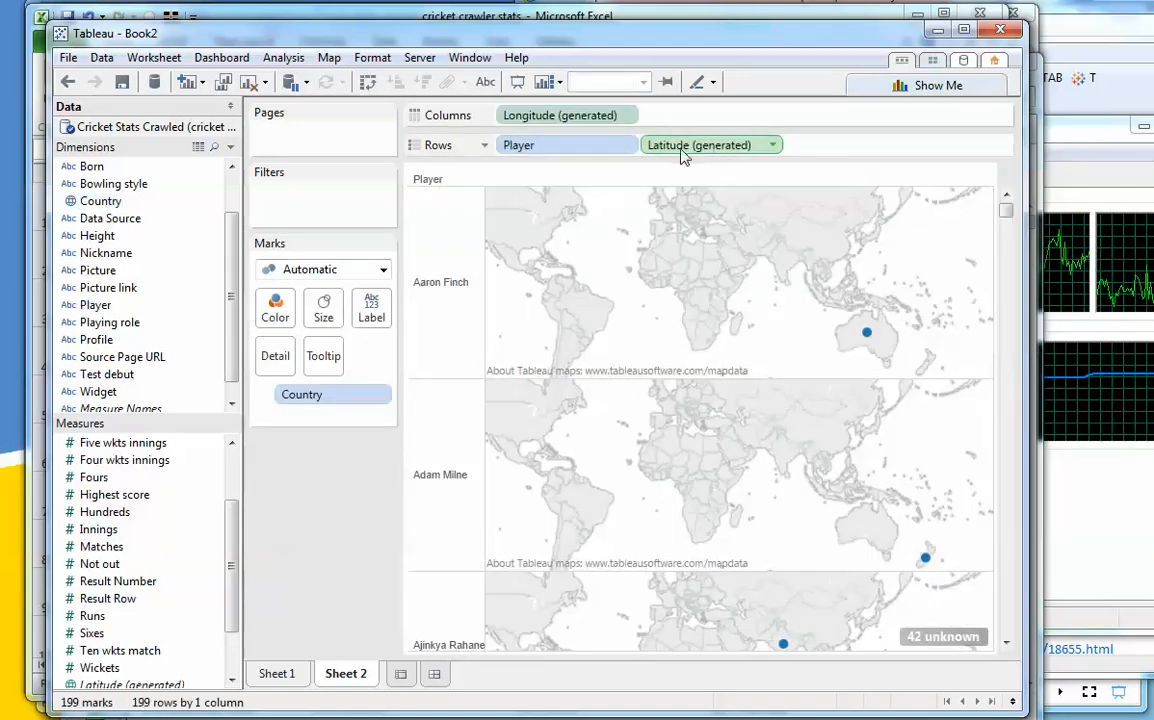
pyautogui.click(922, 85)
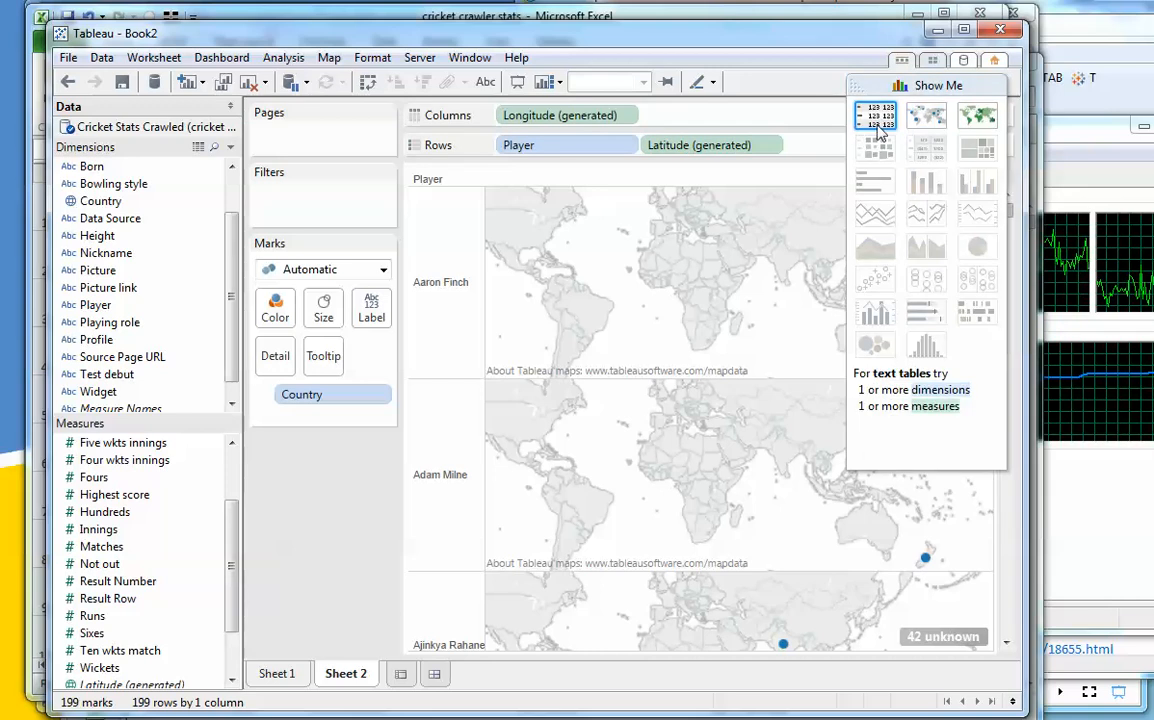
pyautogui.click(921, 87)
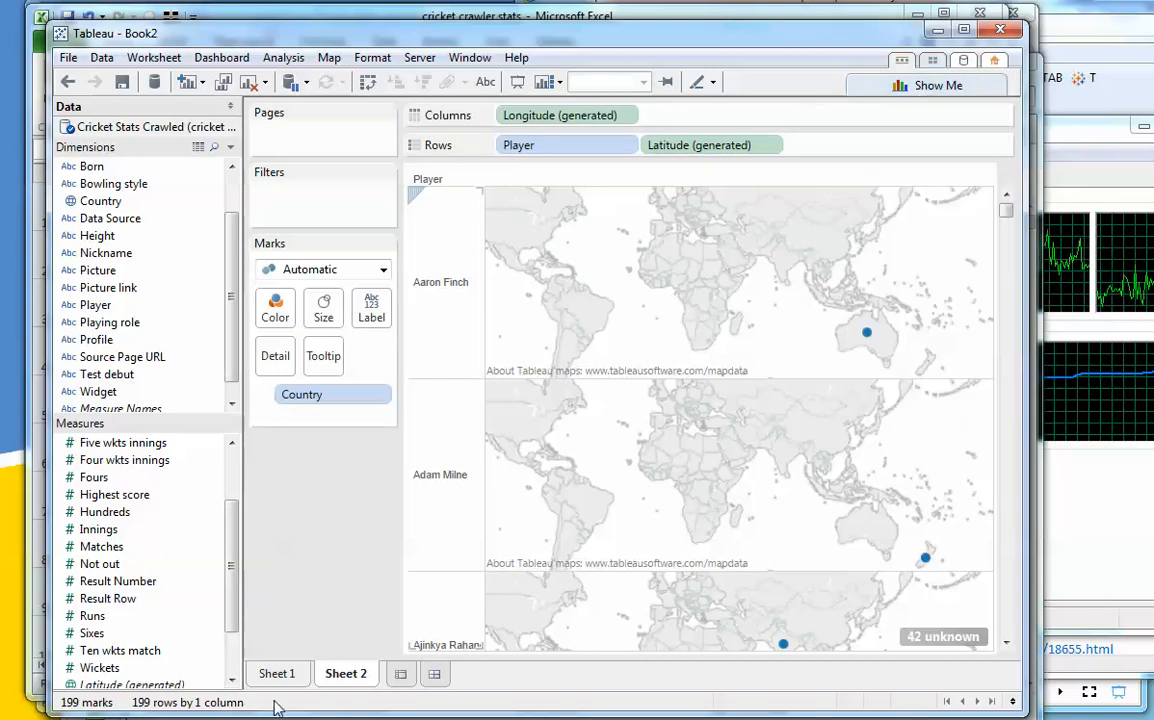
# Add another worksheet with a bar chart of Runs by Country and Player, sorted by Runs in descending order
pyautogui.click(401, 675)
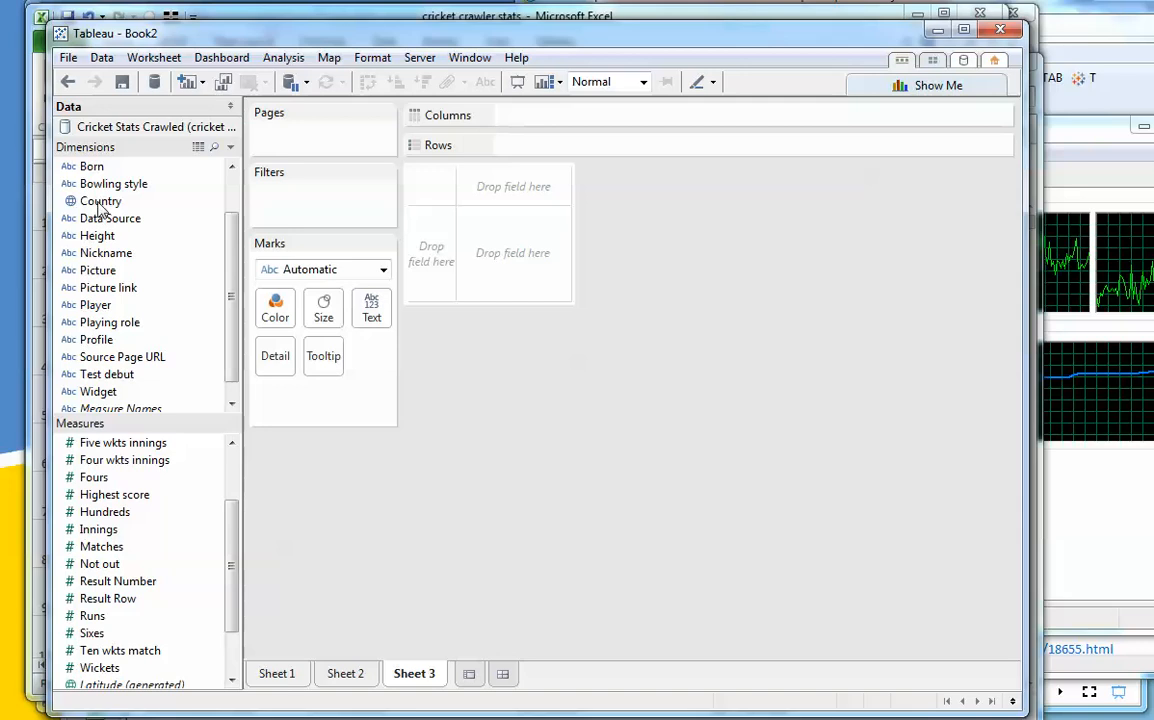
pyautogui.moveTo(103, 207); pyautogui.dragTo(500, 145)
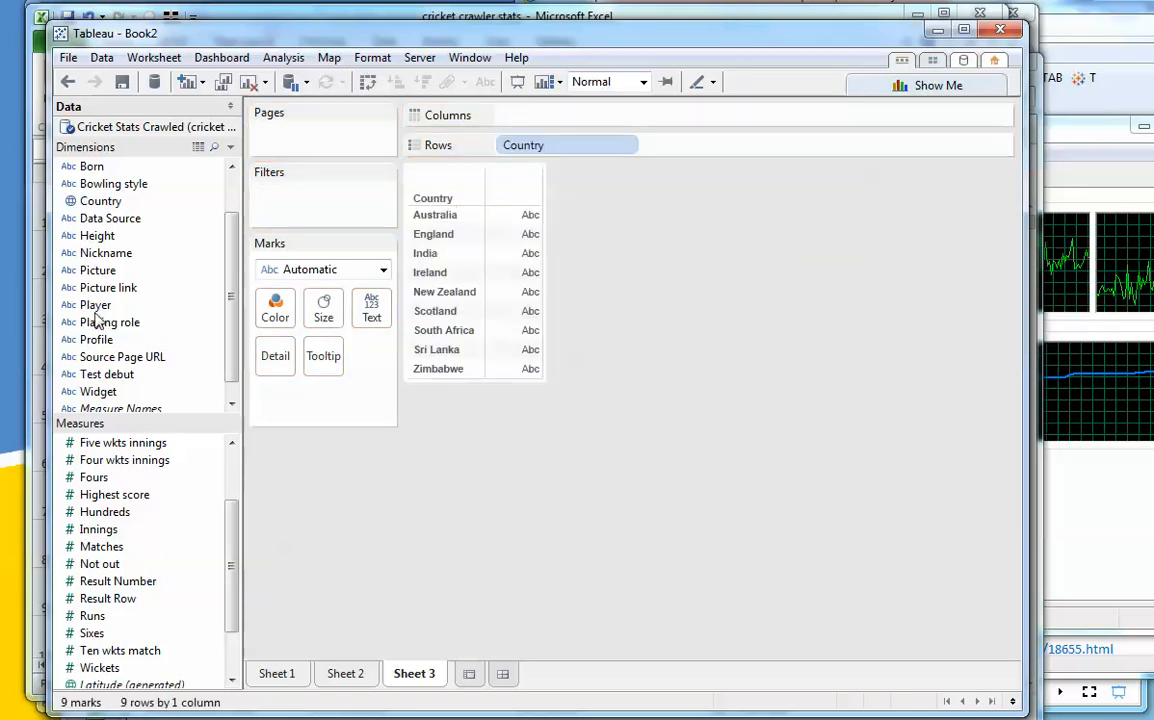
pyautogui.moveTo(96, 308); pyautogui.dragTo(668, 147)
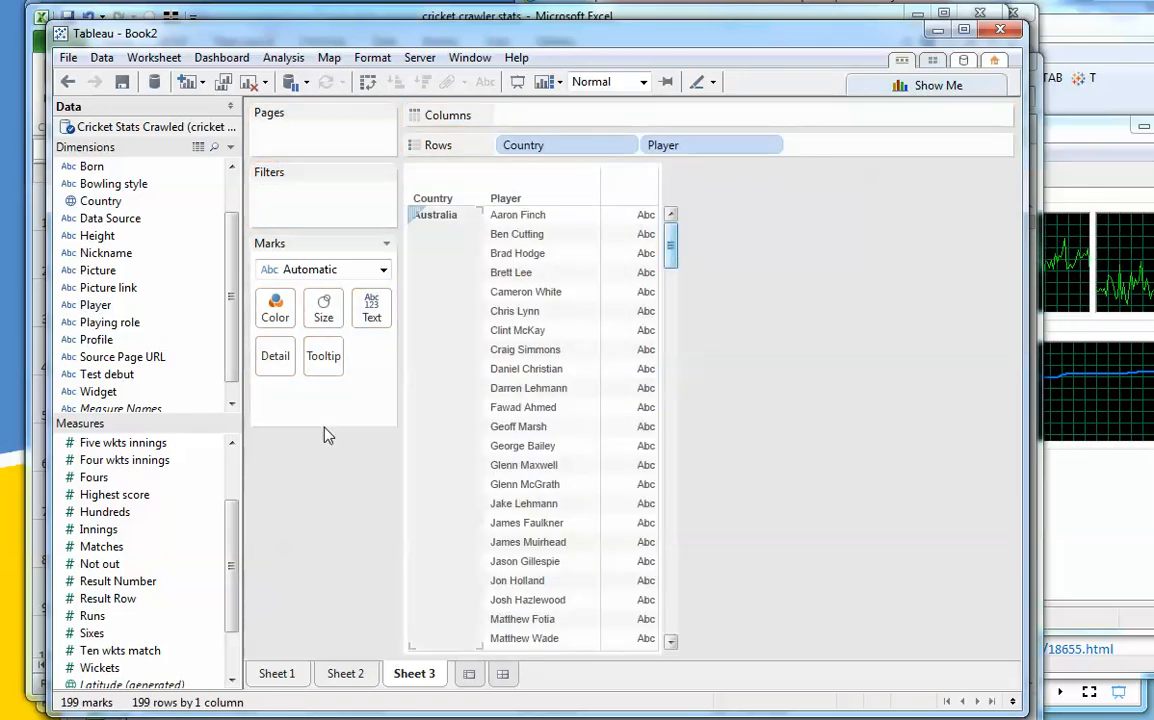
pyautogui.moveTo(90, 614); pyautogui.dragTo(566, 124)
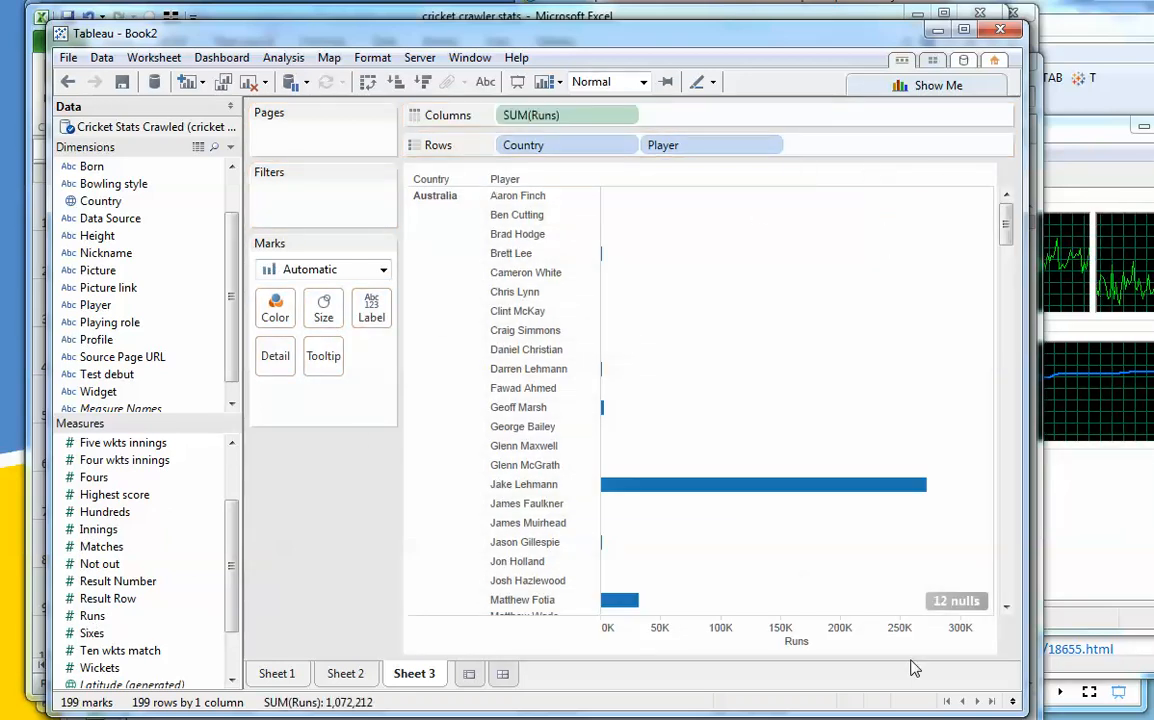
pyautogui.click(819, 641)
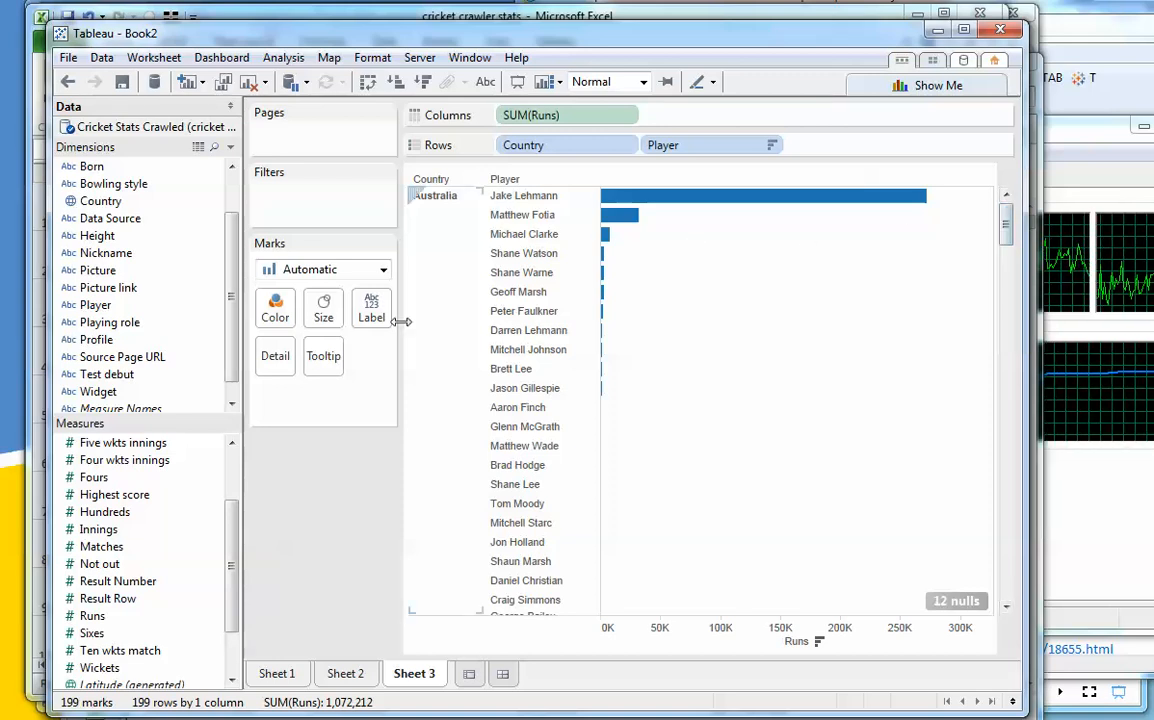
# Show mark labels on the Runs bars and check the labelled players for England and India
pyautogui.click(371, 308)
pyautogui.click(415, 352)
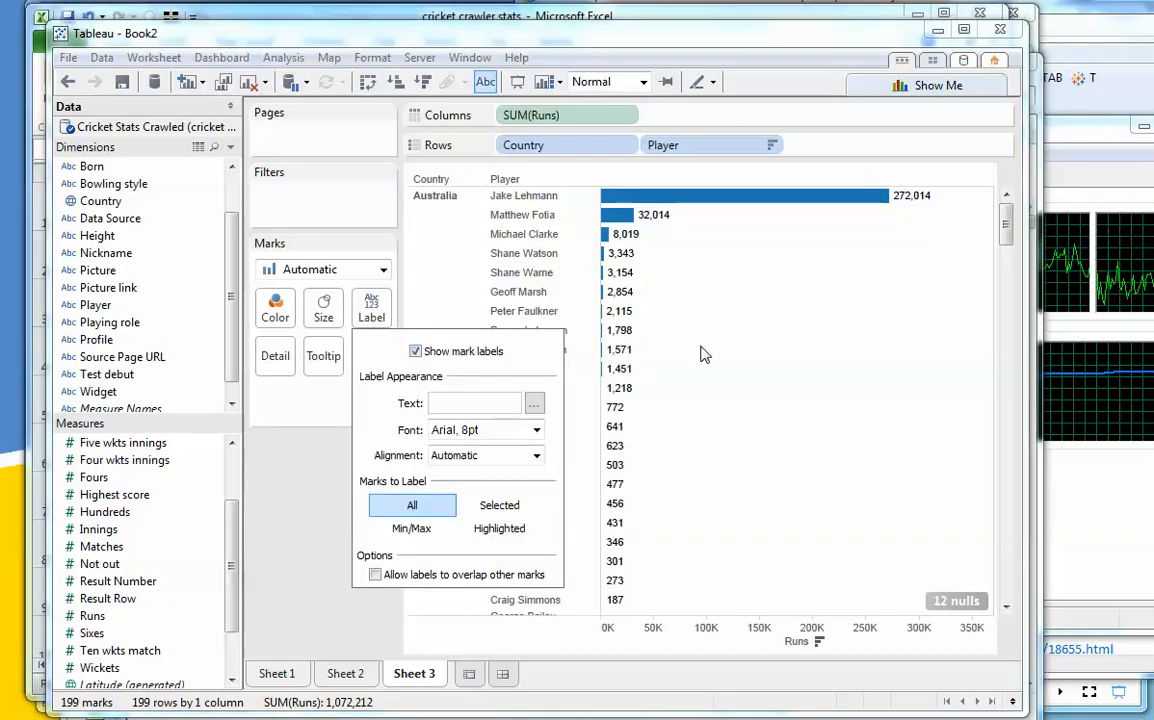
pyautogui.click(742, 362)
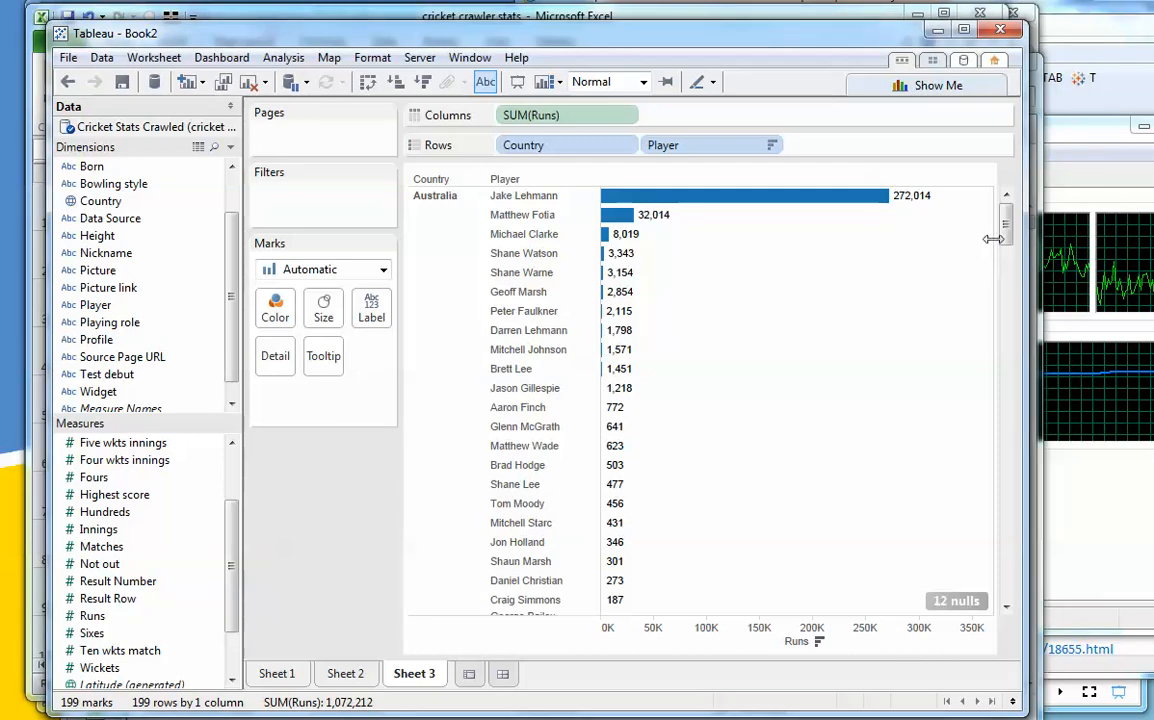
pyautogui.moveTo(1008, 232); pyautogui.dragTo(1007, 304)
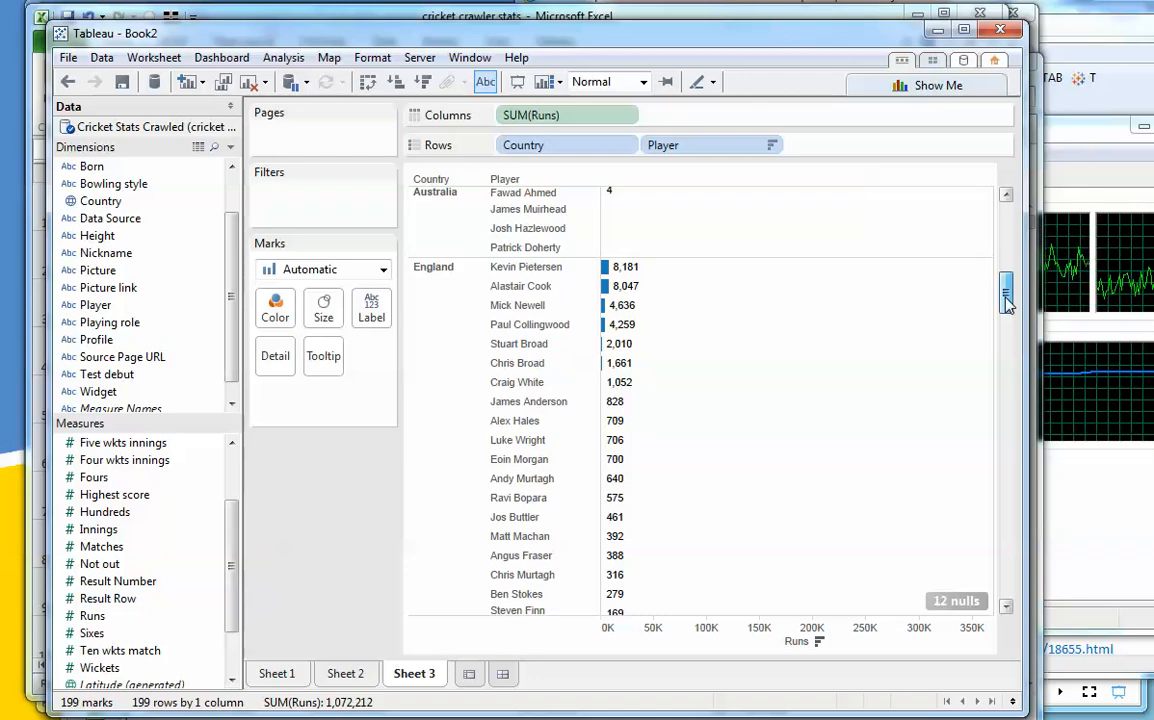
pyautogui.moveTo(1006, 303); pyautogui.dragTo(1006, 352)
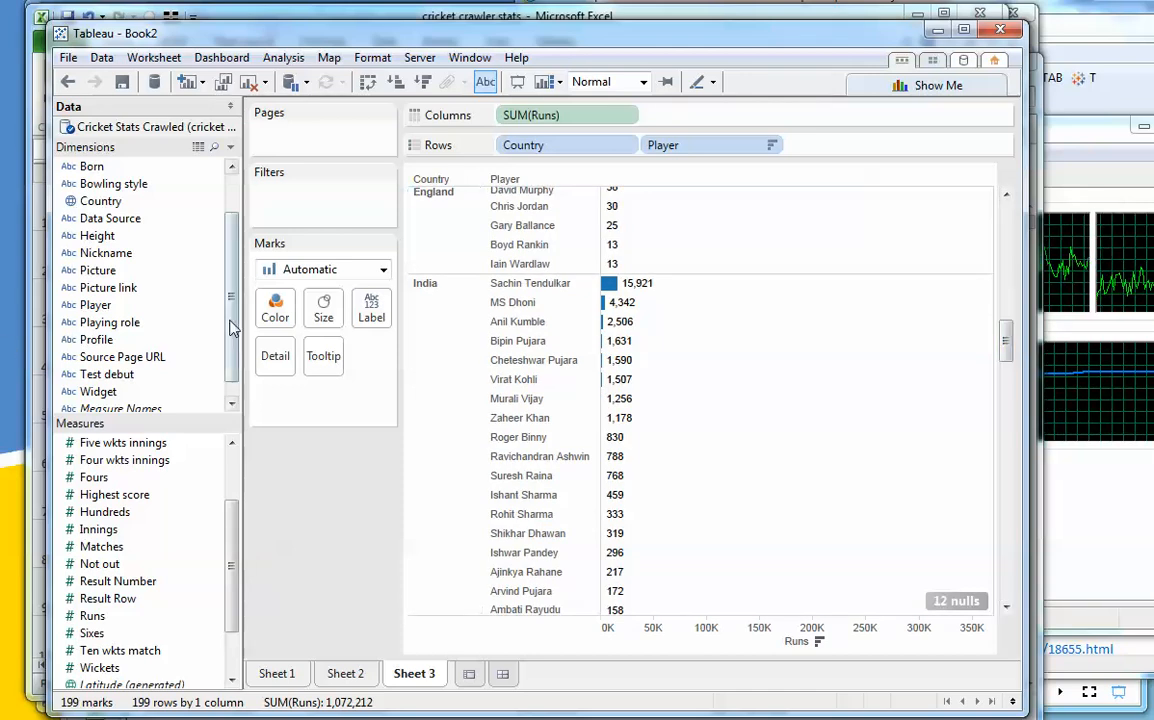
pyautogui.scroll(2, 229, 254)
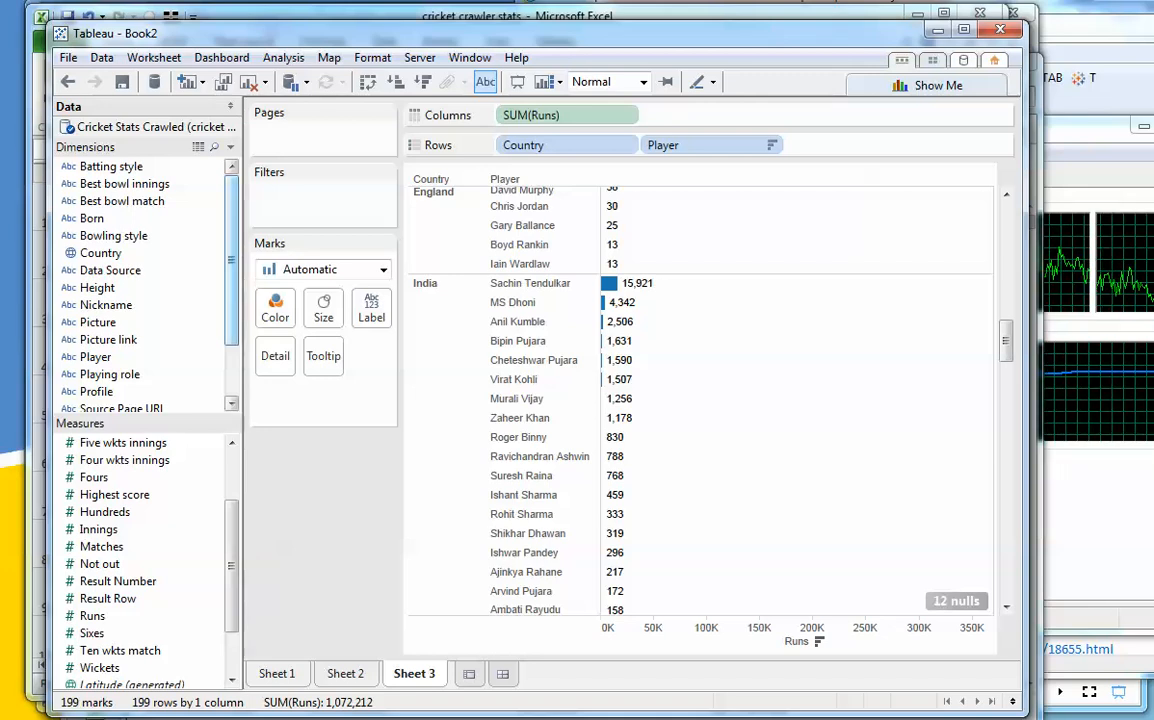
# Look at the Ashes 2013 Series Stats dashboard in Tableau, and switch to Chrome to review the import.io Features page
pyautogui.click(389, 719)
pyautogui.click(445, 719)
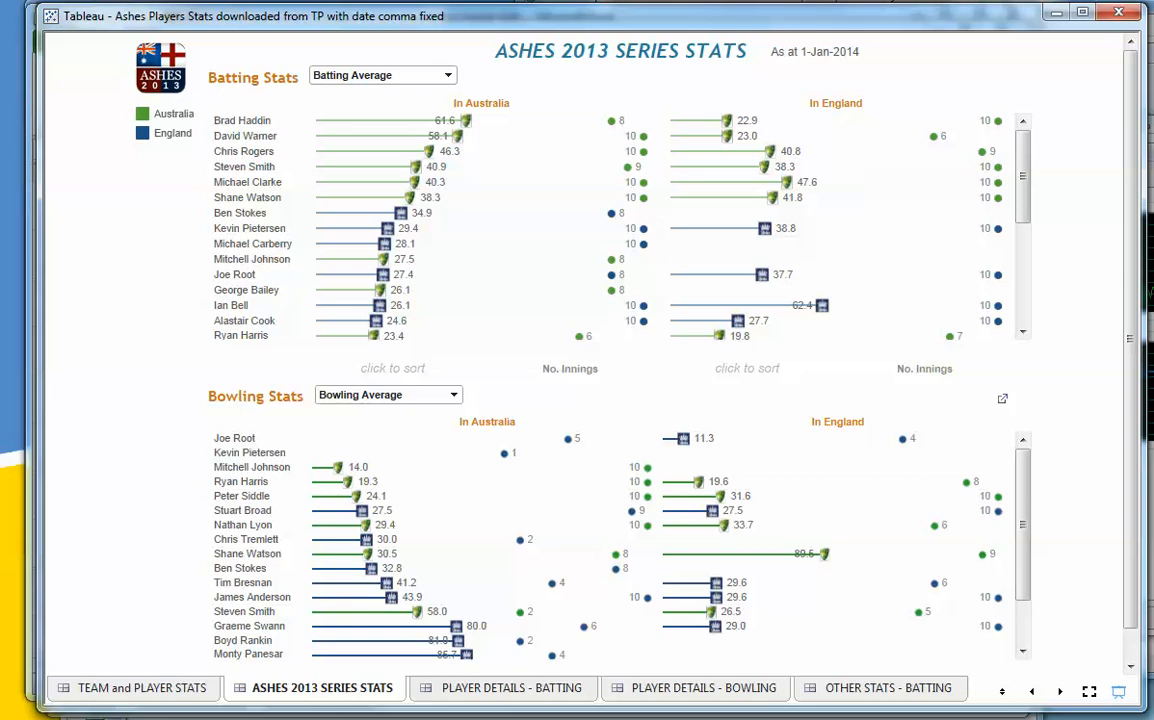
pyautogui.click(110, 719)
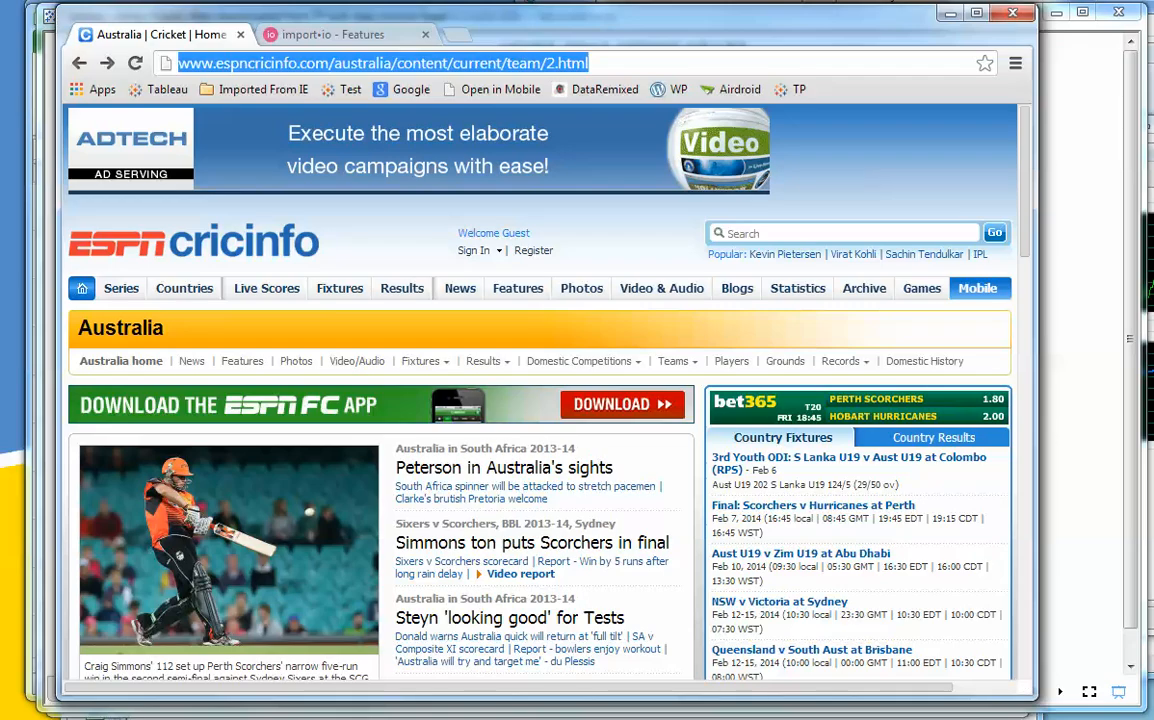
pyautogui.click(338, 36)
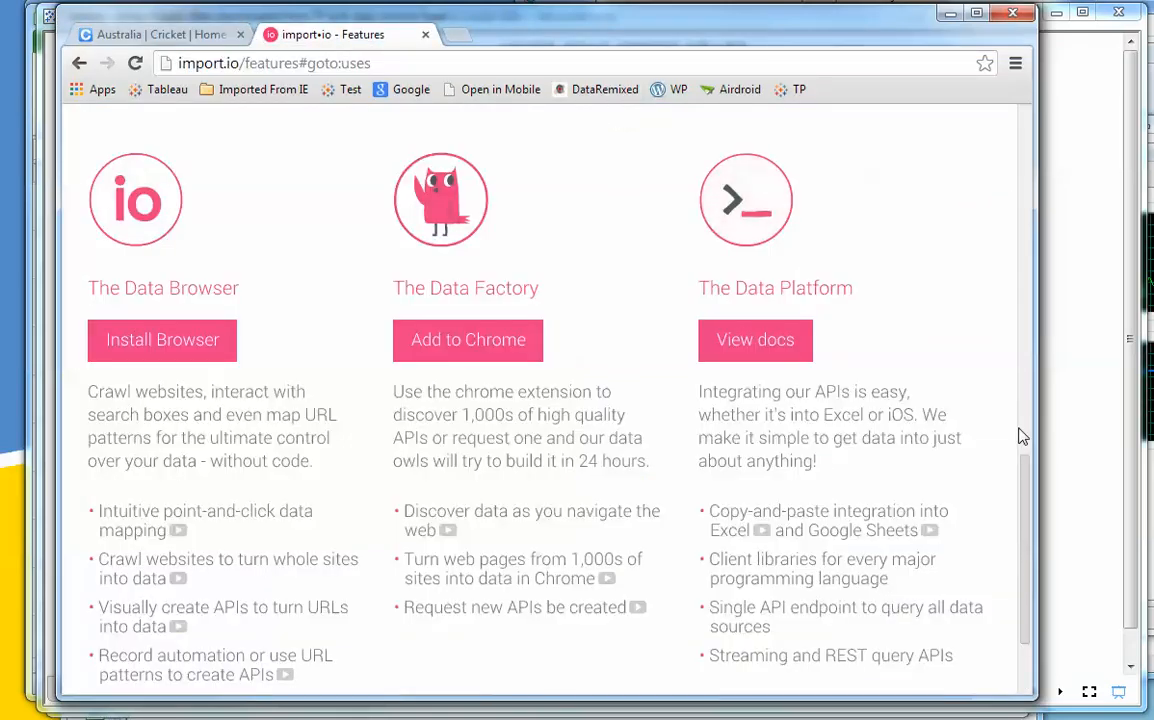
pyautogui.moveTo(1027, 470); pyautogui.dragTo(1005, 121)
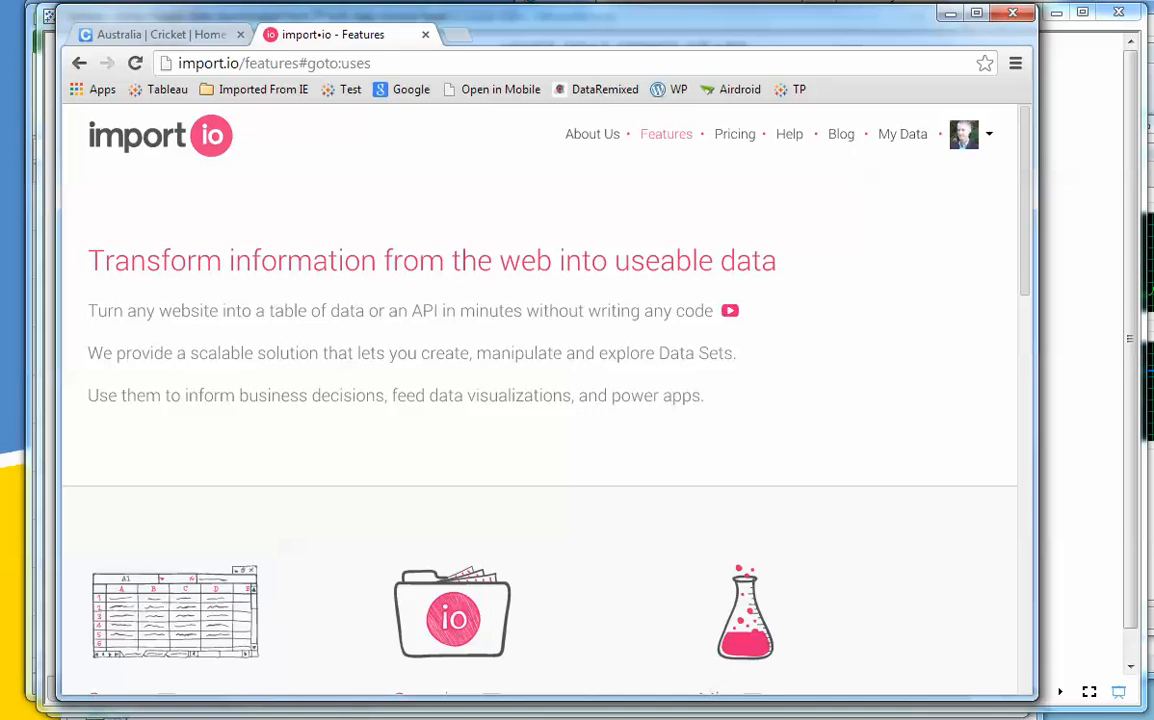
pyautogui.click(1152, 718)
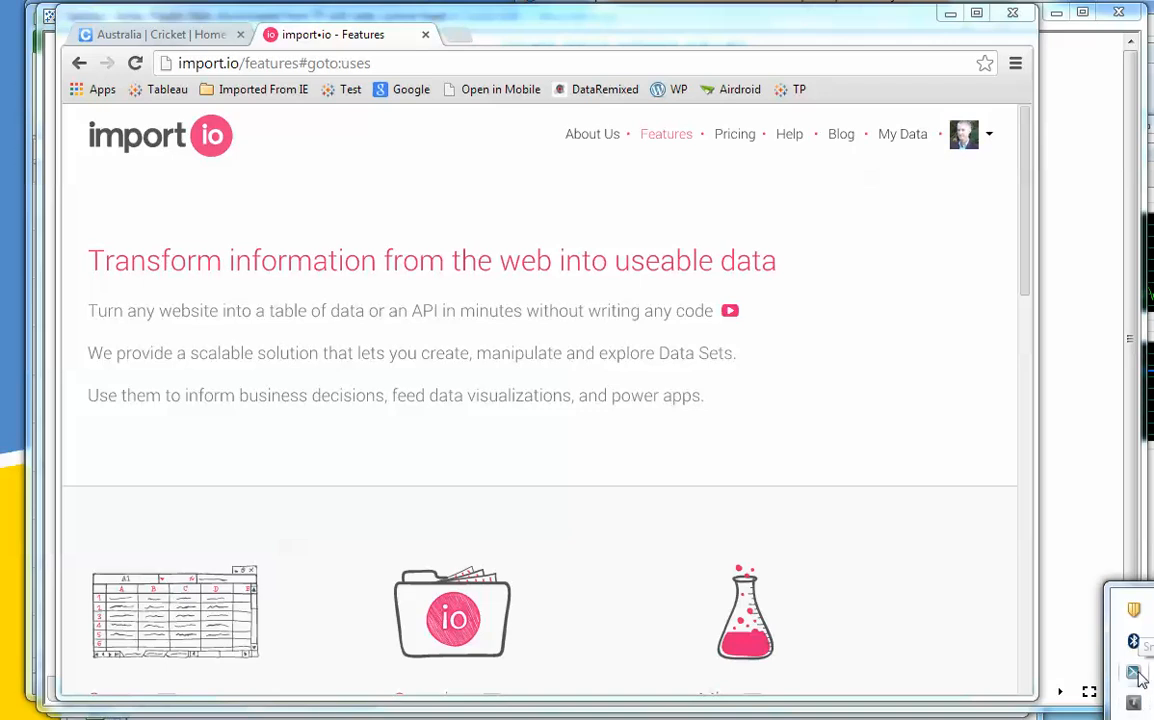
pyautogui.rightClick(1135, 674)
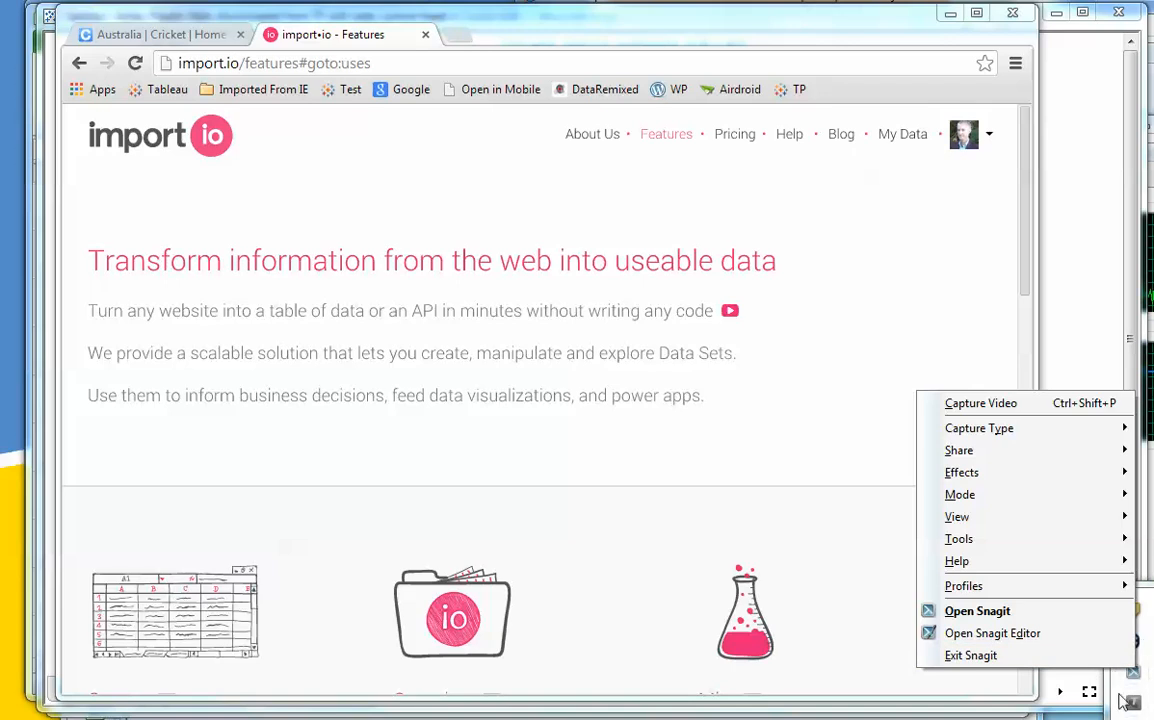
pyautogui.press('Escape')
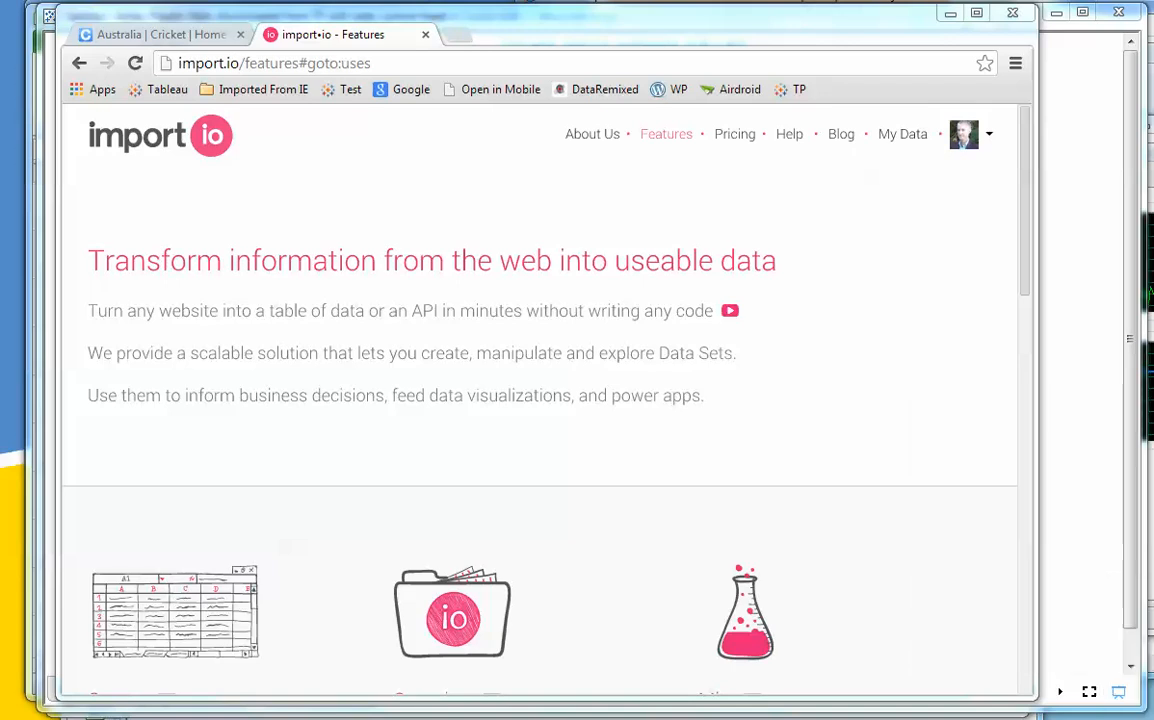
pyautogui.hotkey('alt', 'Tab')
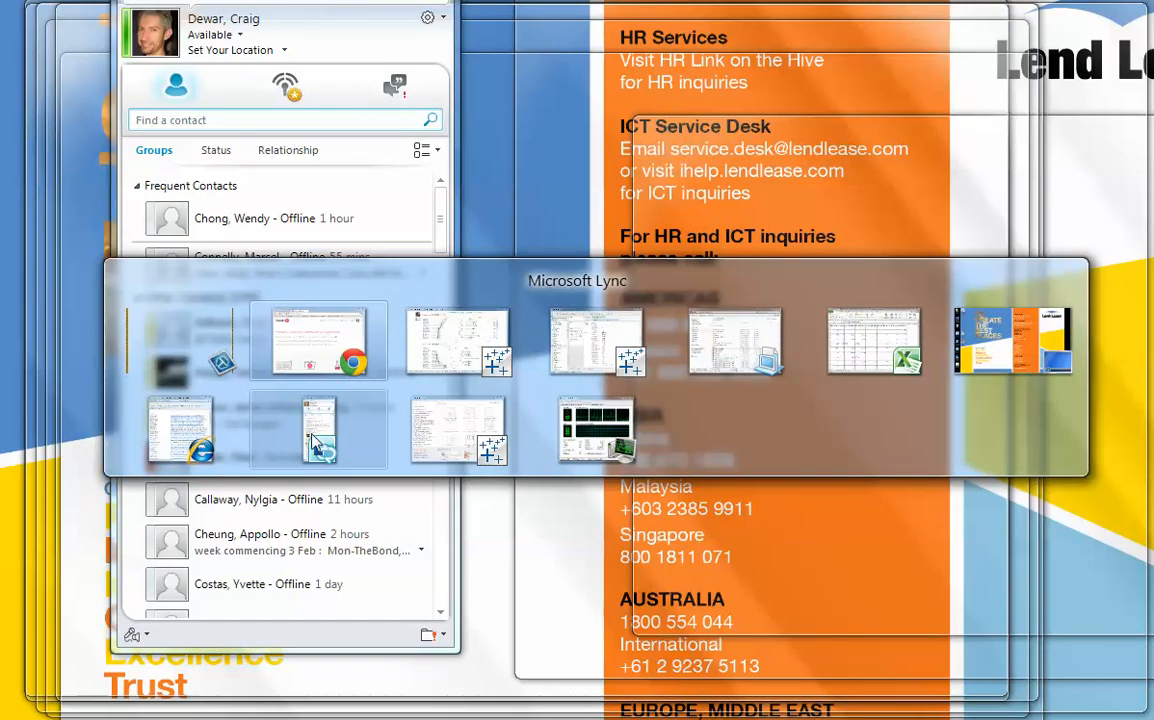
pyautogui.hotkey('alt', 'Tab')
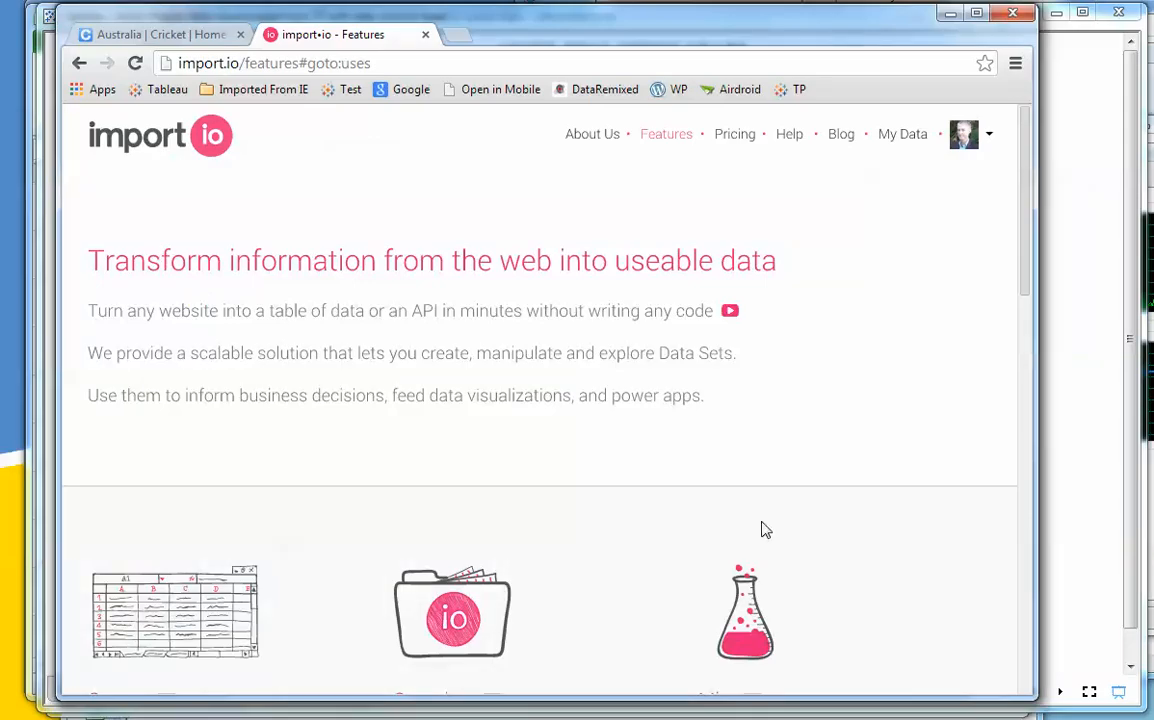